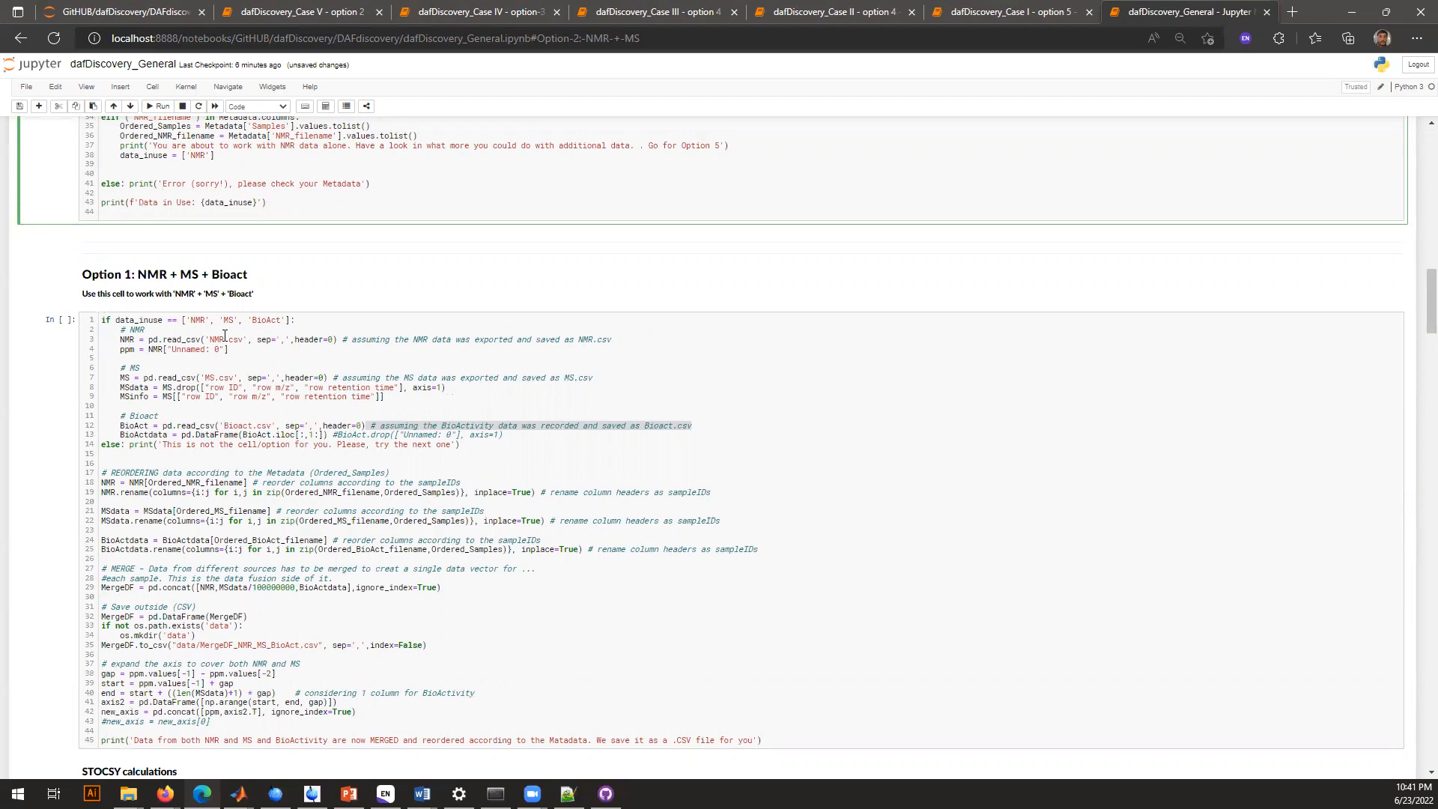
Review the general notebook's introduction, option list, workflow diagram and metadata import cell
scroll(224, 336, "up", 15)
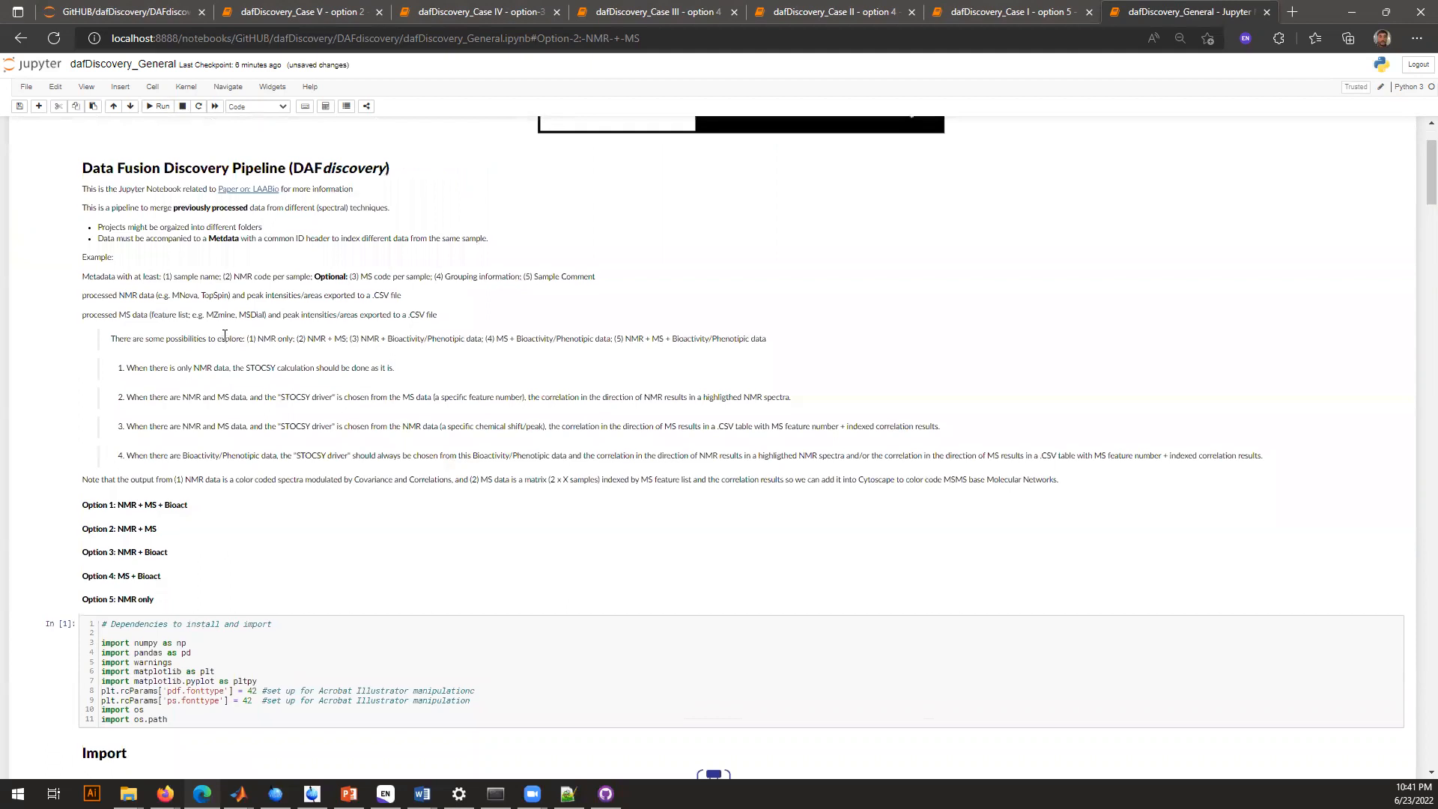
scroll(404, 362, "down", 3)
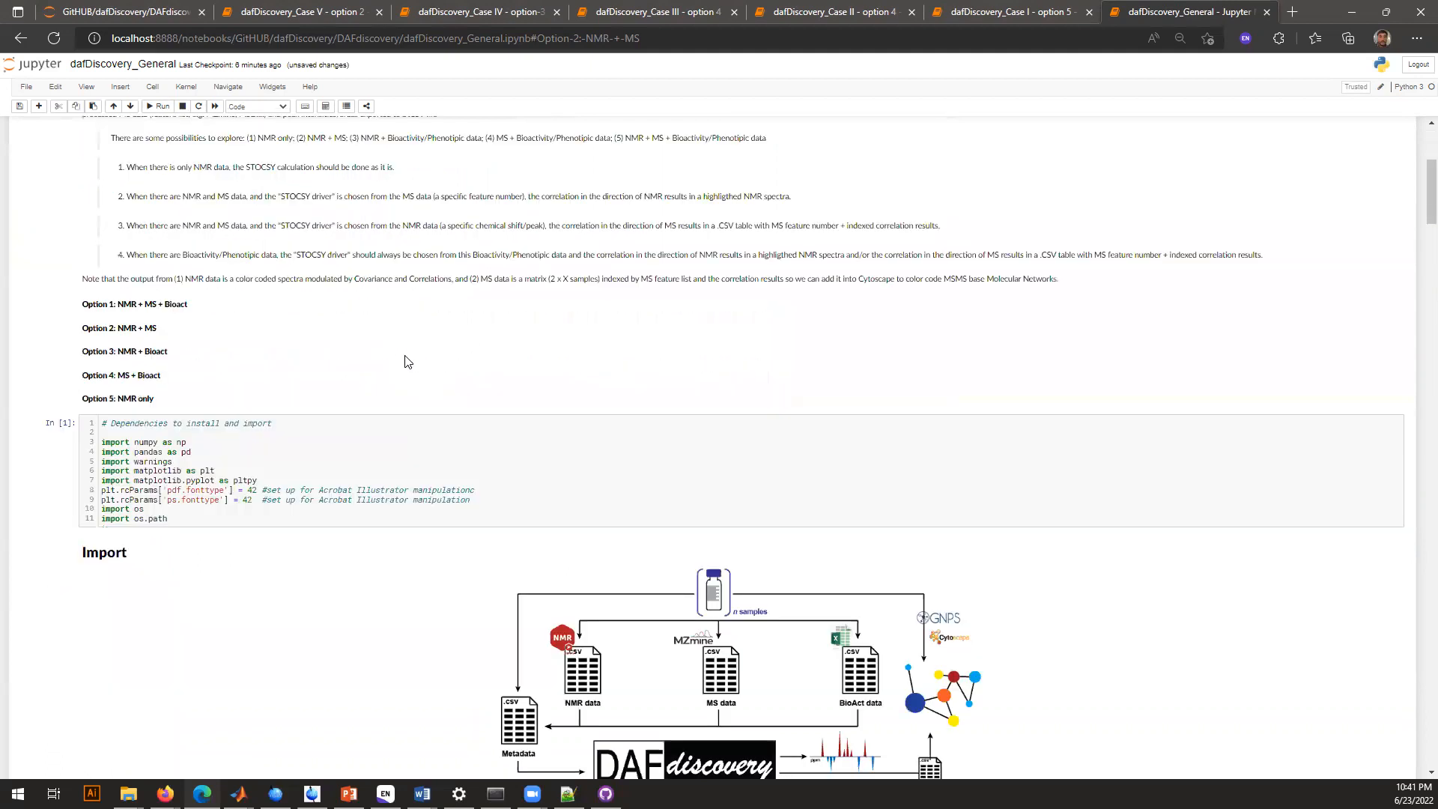
scroll(404, 362, "down", 3)
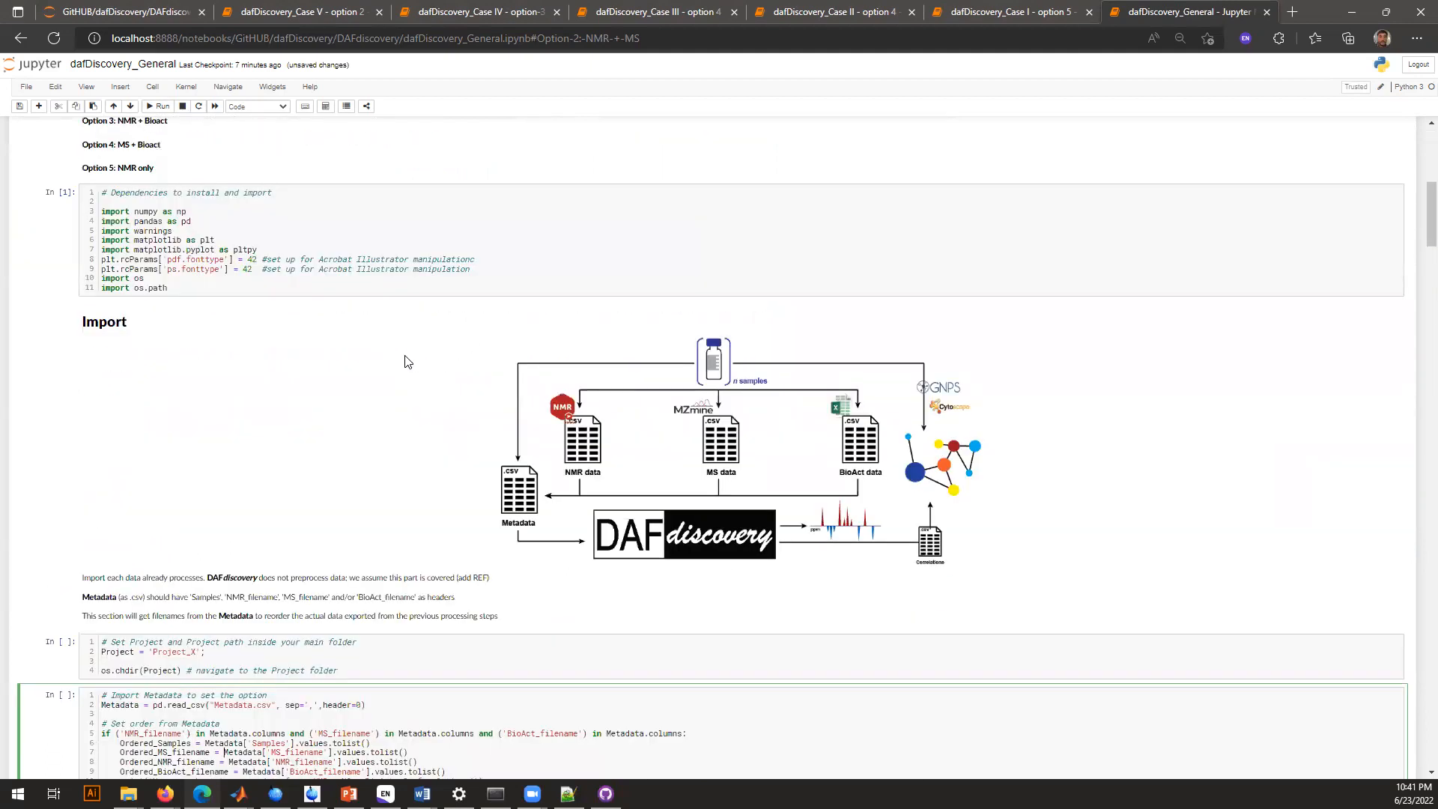
scroll(404, 362, "down", 4)
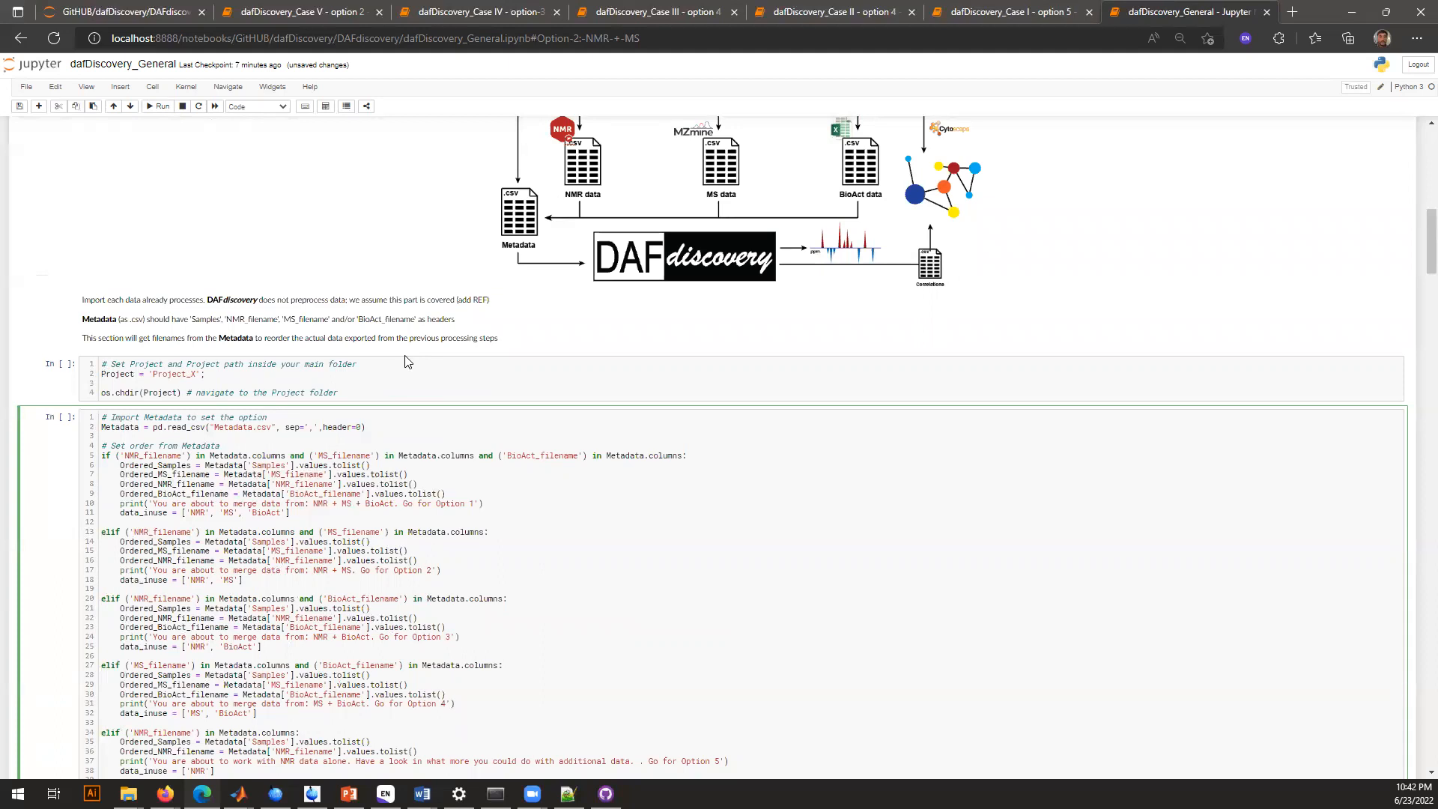
scroll(405, 363, "up", 15)
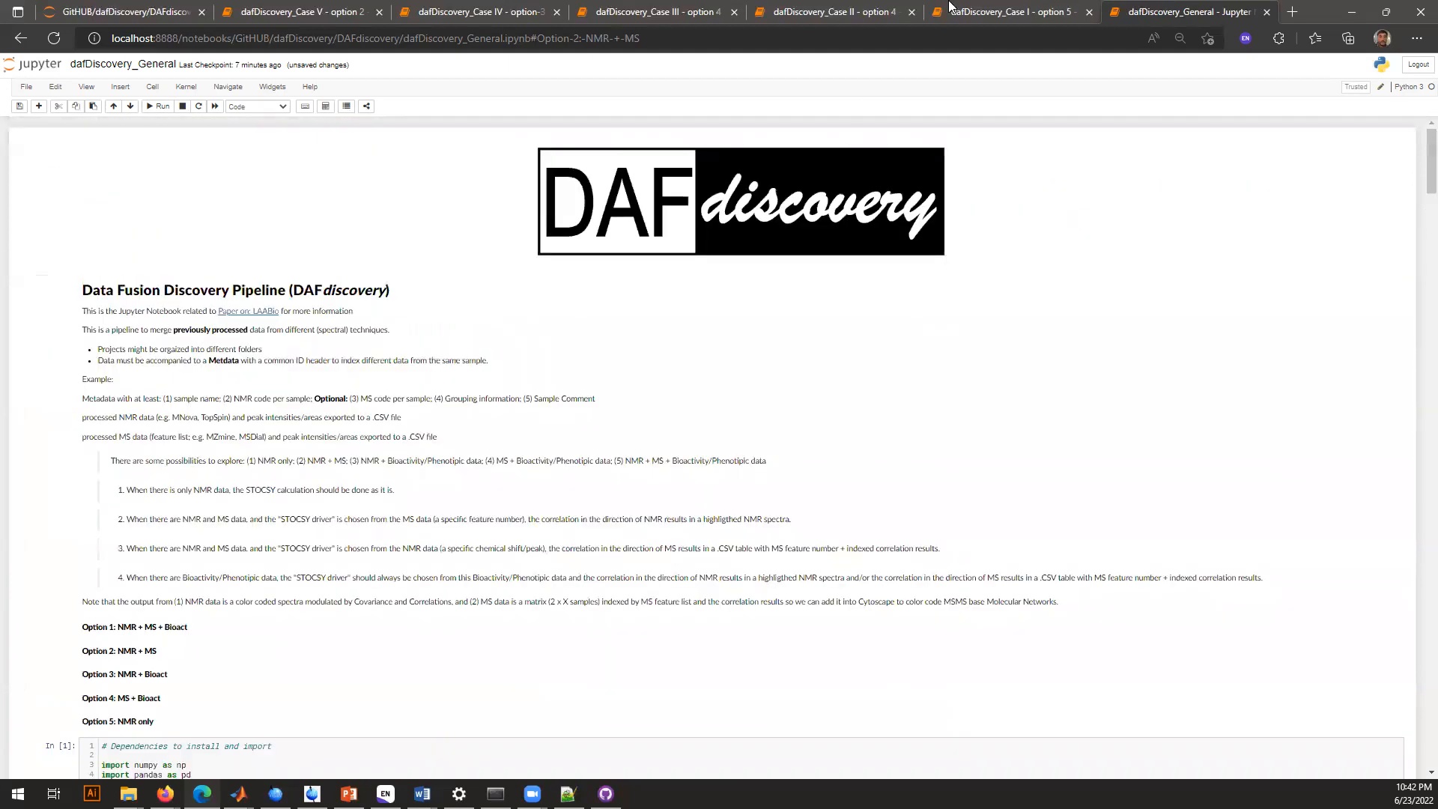
Switch to the dafDiscovery_Case I - option 5 notebook and run its dependencies import cell
left_click(1005, 7)
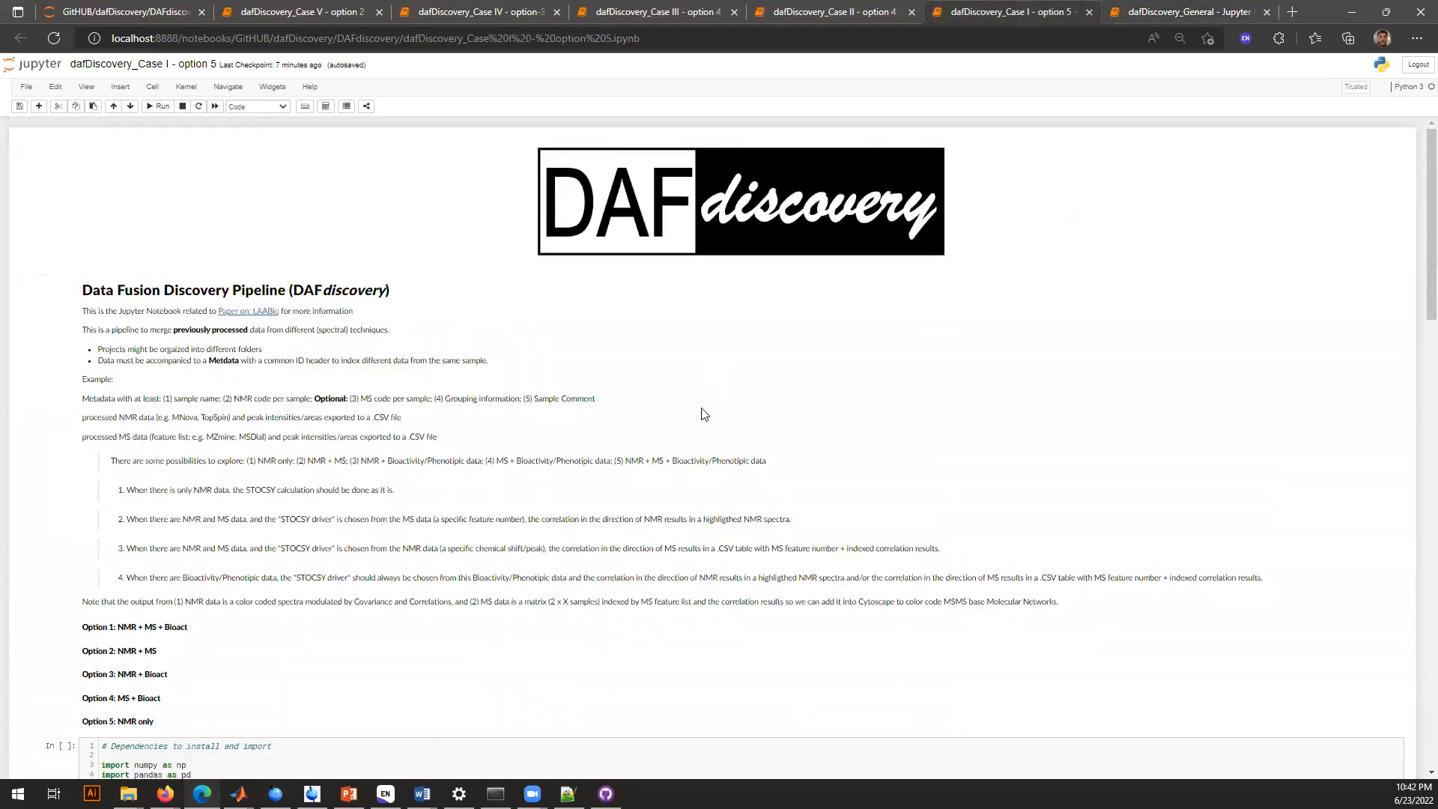
scroll(704, 414, "down", 6)
left_click(497, 348)
key("Return")
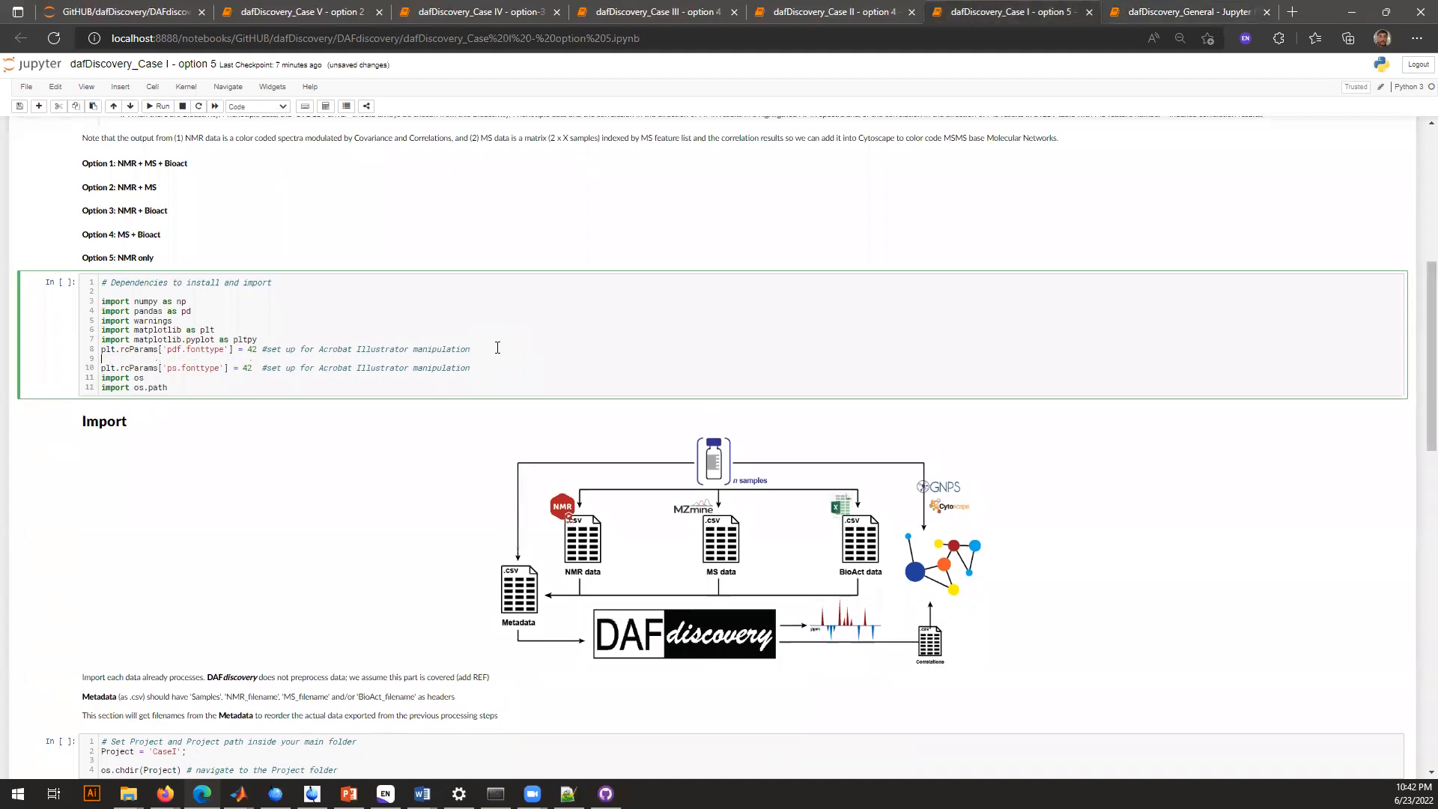
key("BackSpace")
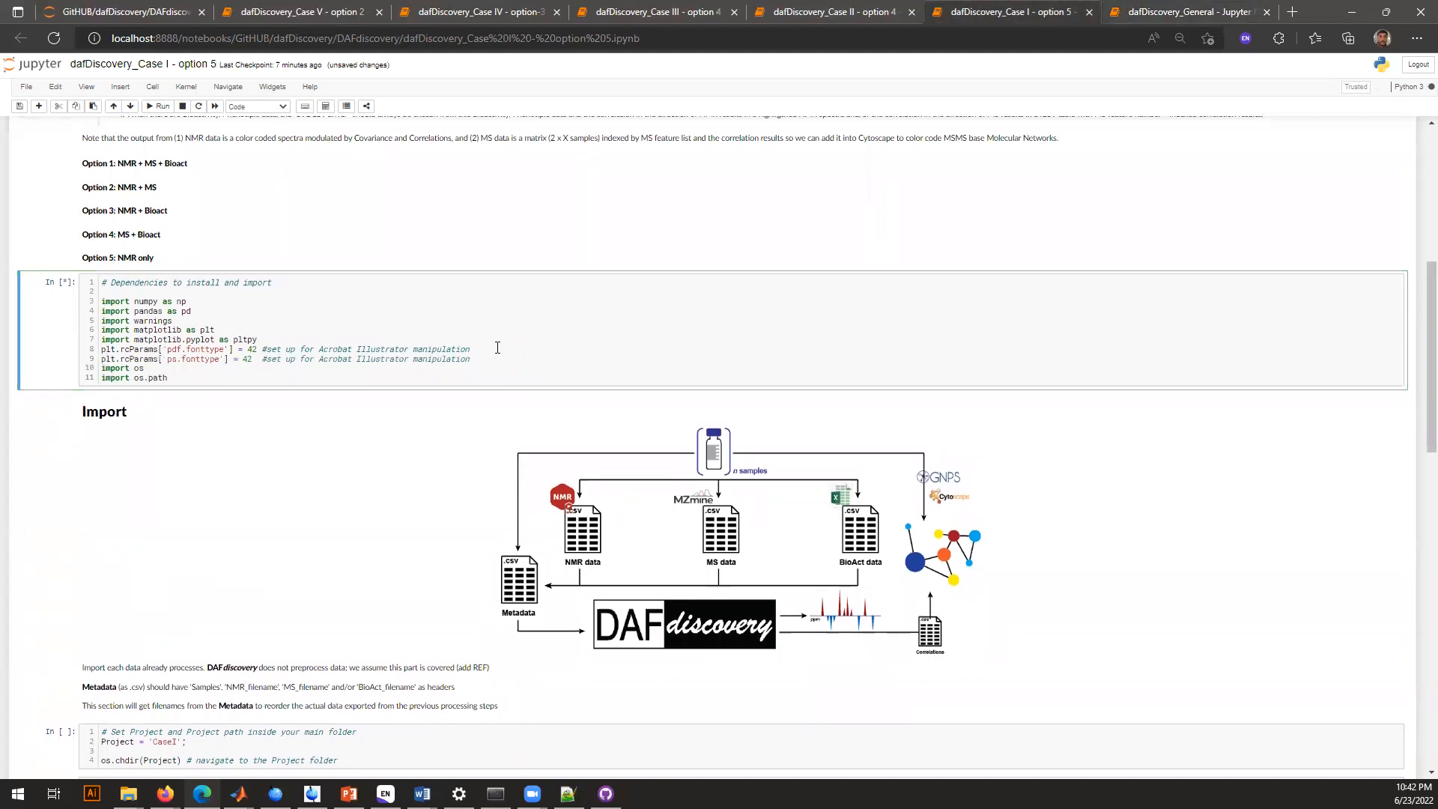
Switch to File Explorer and examine the notebooks, the STOCSY script and the case folders in the DAFdiscovery folder
scroll(319, 378, "down", 5)
left_click(319, 378)
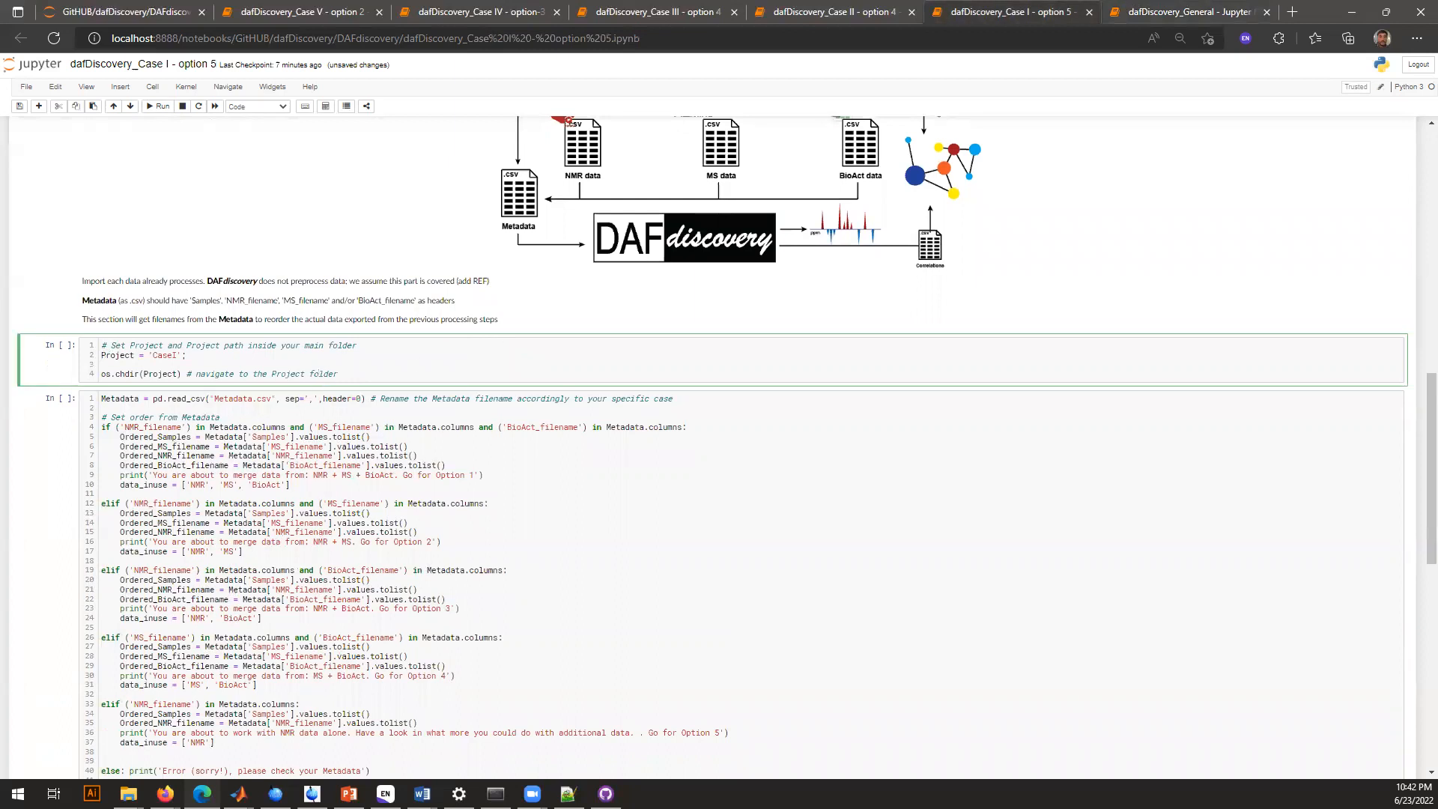
key("super+e")
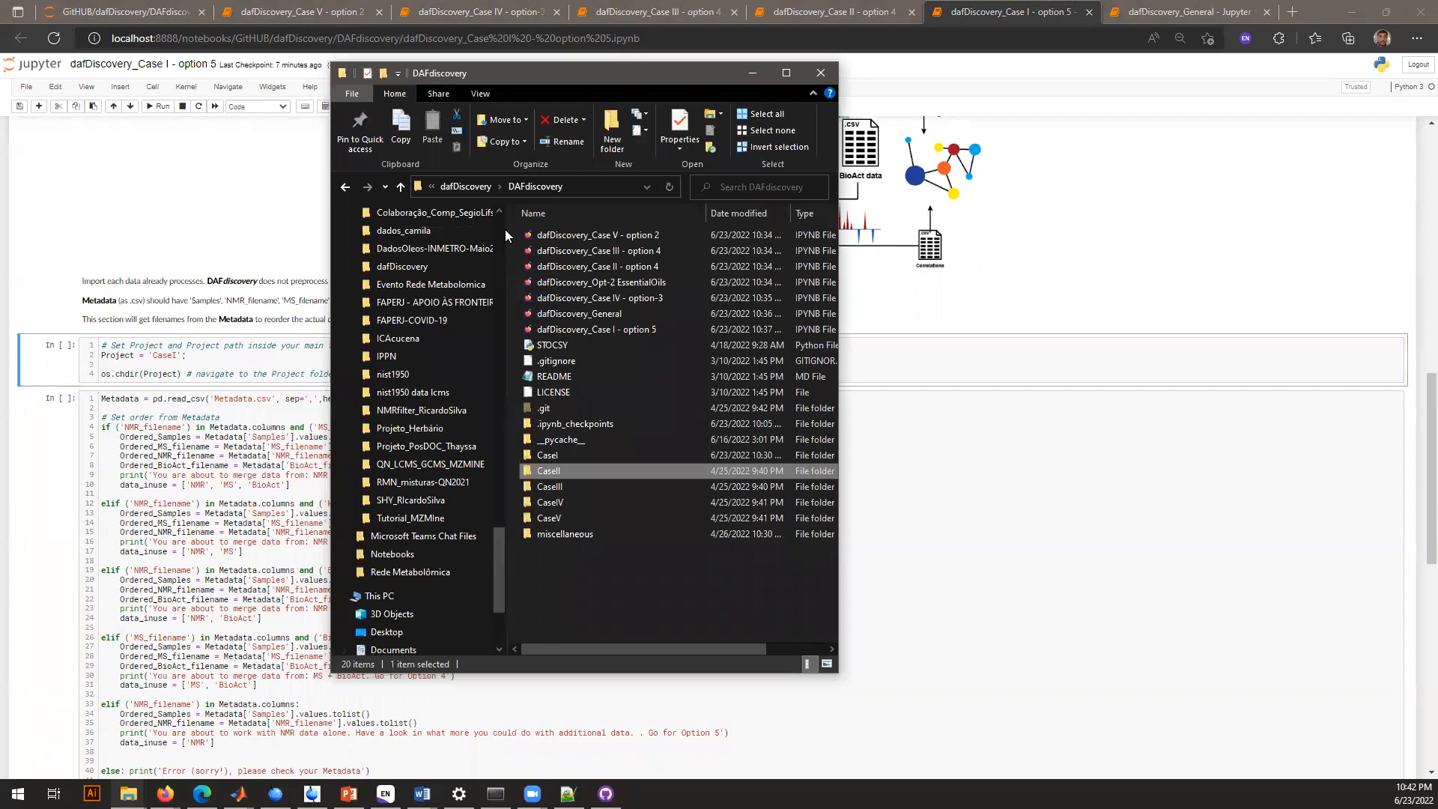
left_click_drag(504, 229, 342, 219)
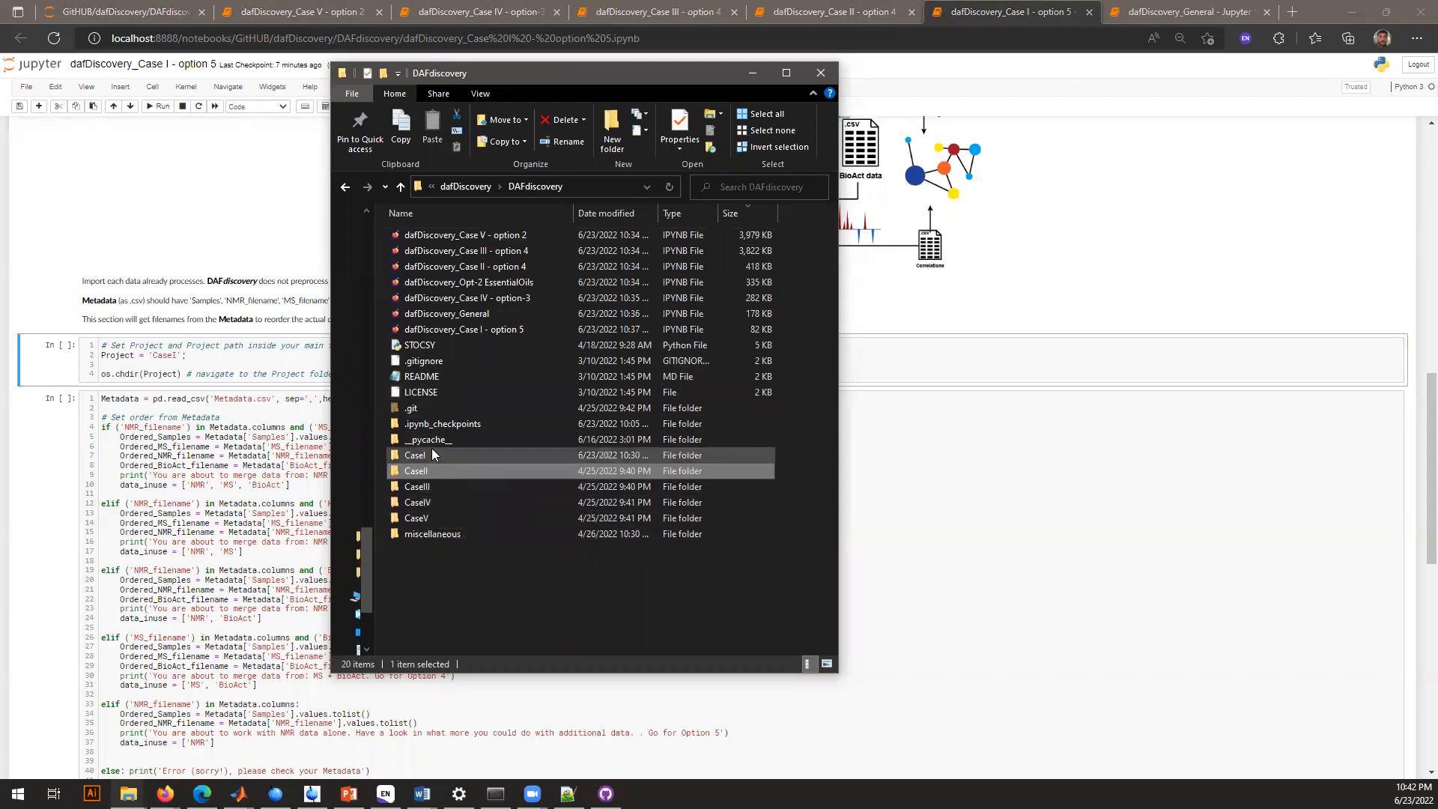
mouse_move(432, 450)
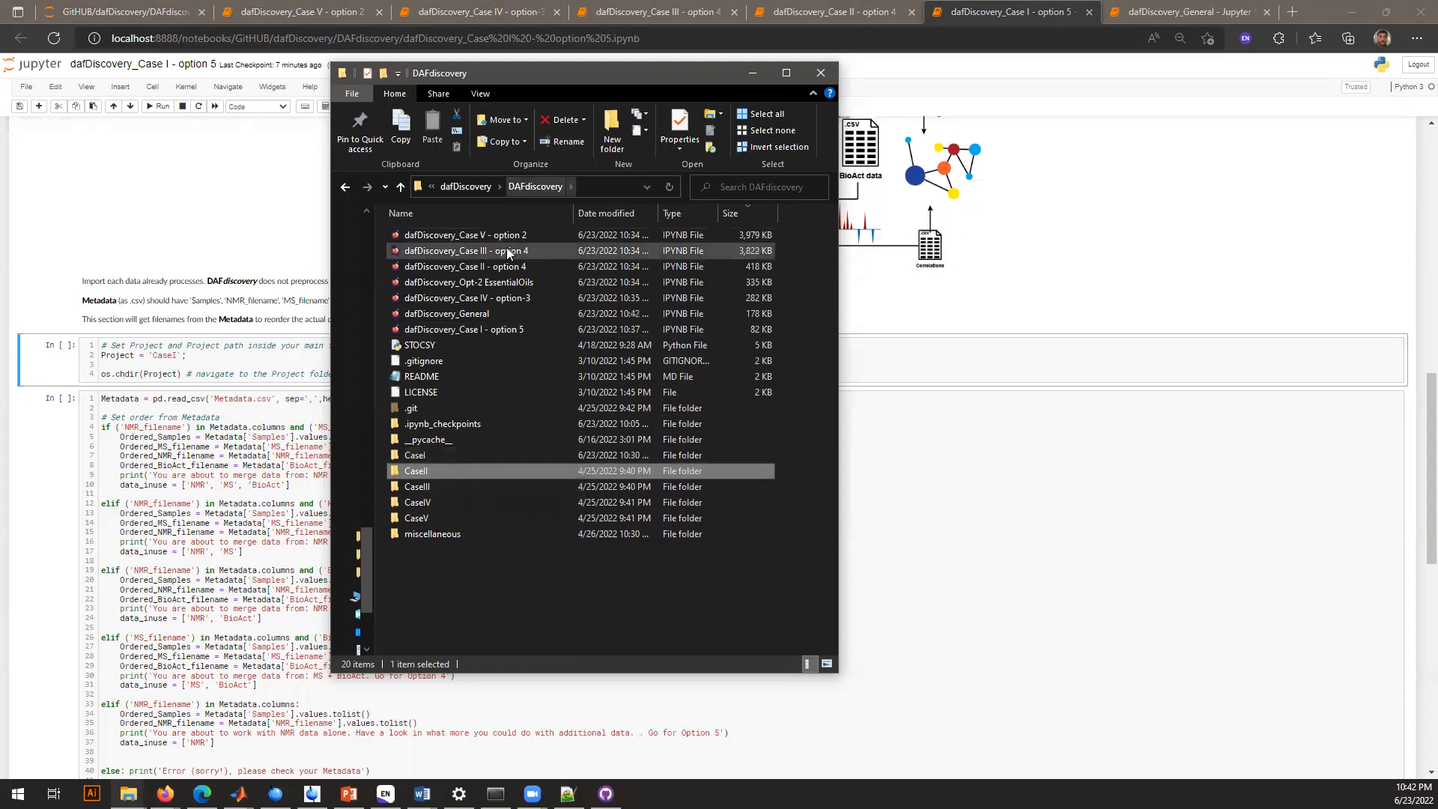
left_click(485, 239)
left_click(484, 330, "shift")
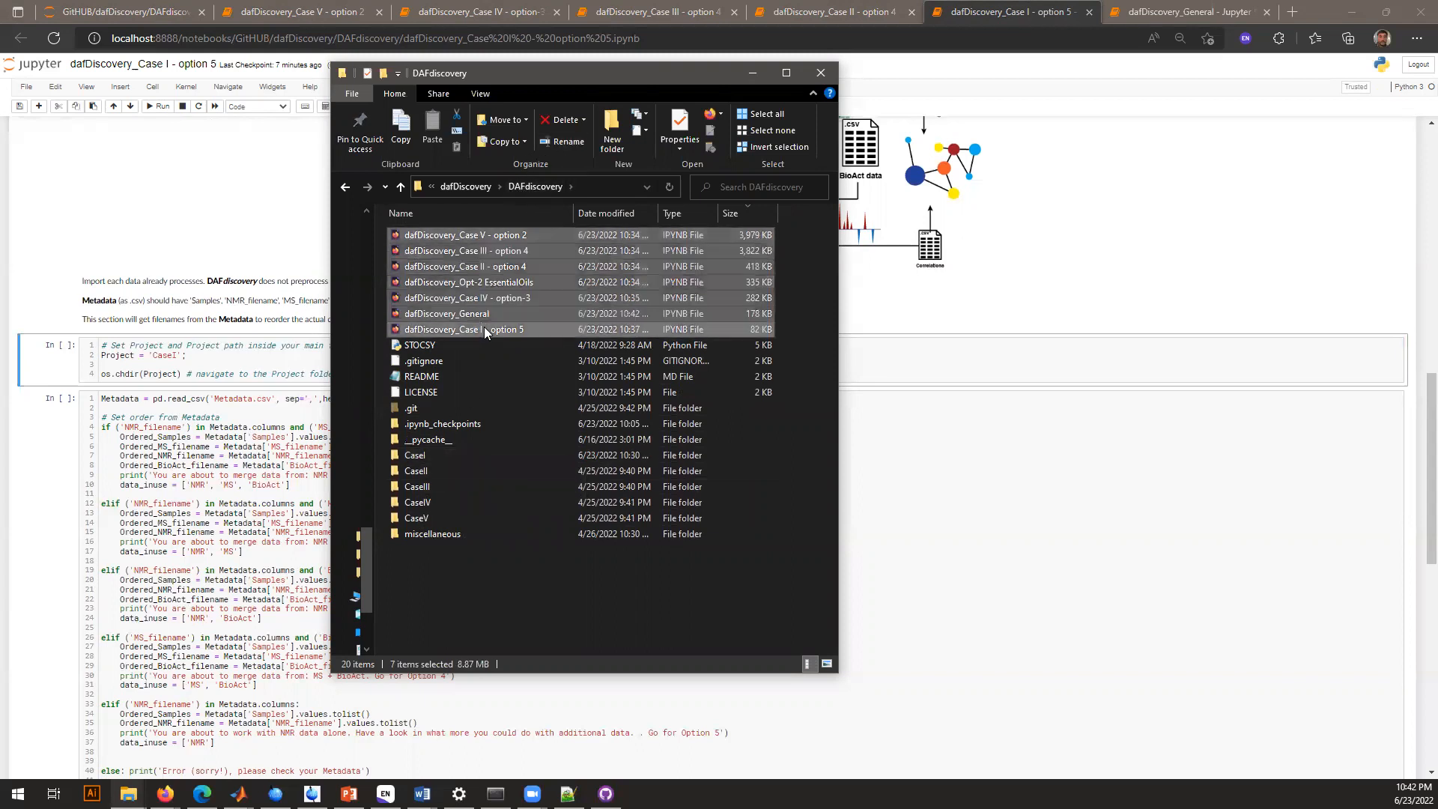
left_click(484, 327)
left_click(422, 343)
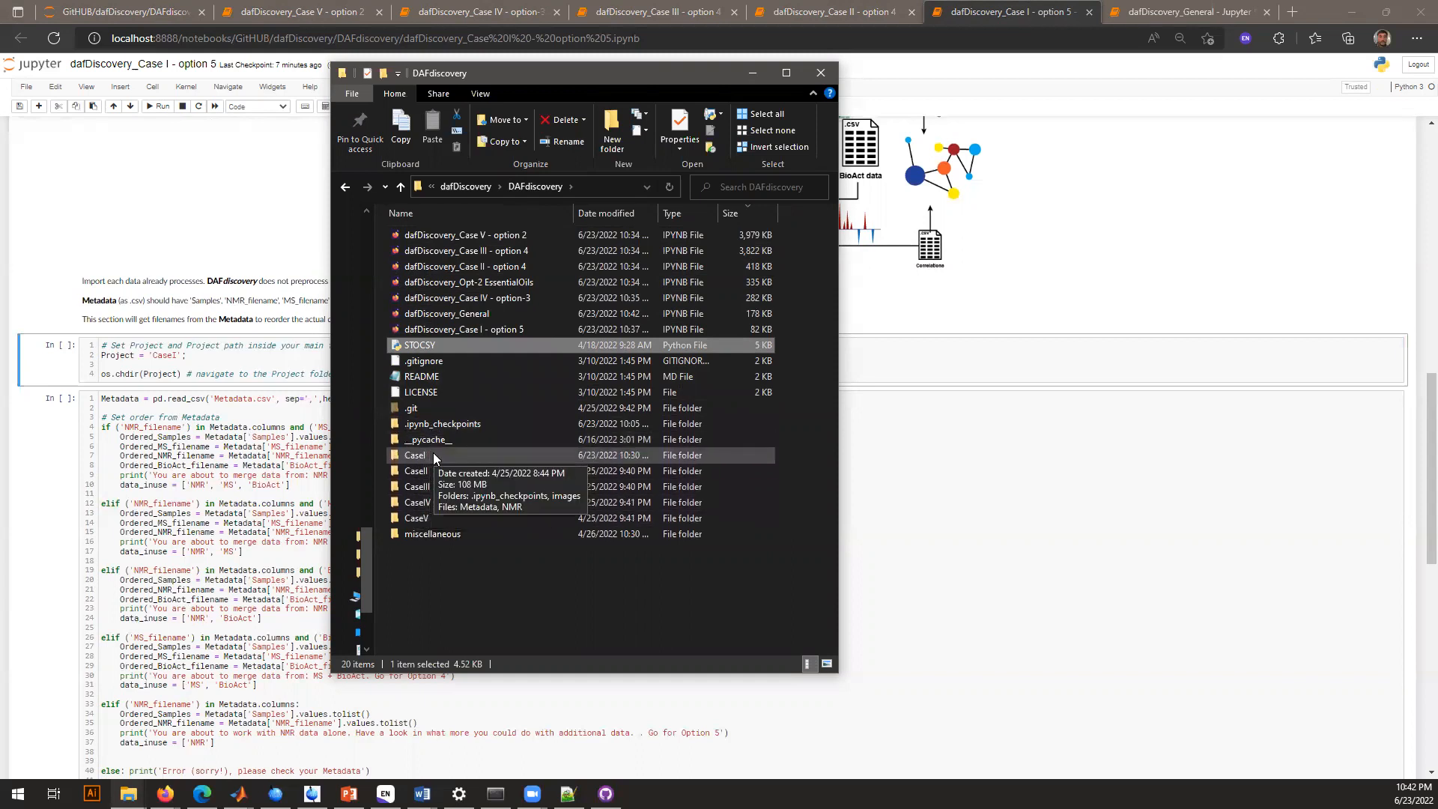
Open the CaseI folder and delete its .ipynb_checkpoints and images subfolders
double_click(433, 452)
left_click(435, 236)
key("shift+Down")
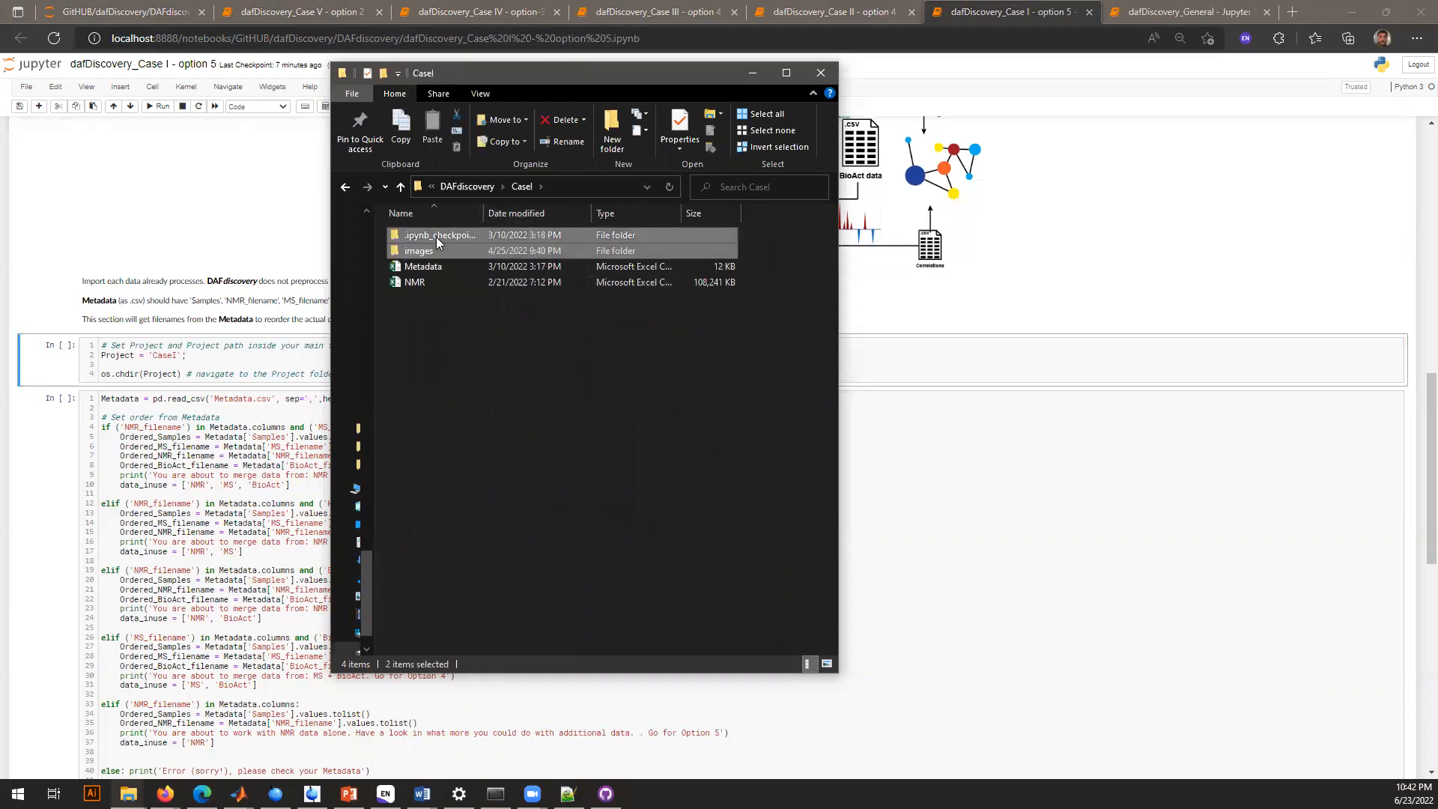
key("Delete")
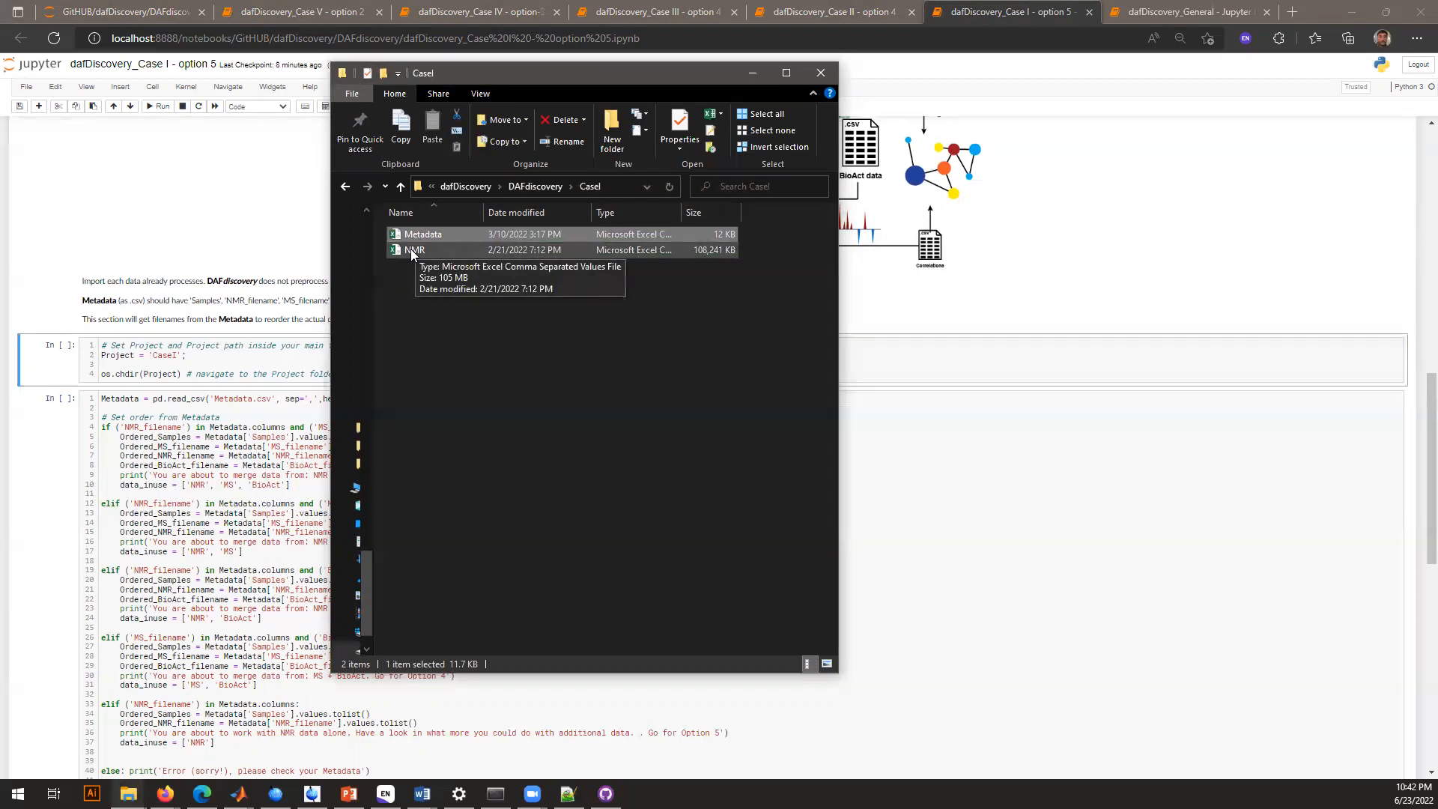
Open the CaseI Metadata file in Excel, examine its Samples and NMR_filename columns, and close it
double_click(427, 235)
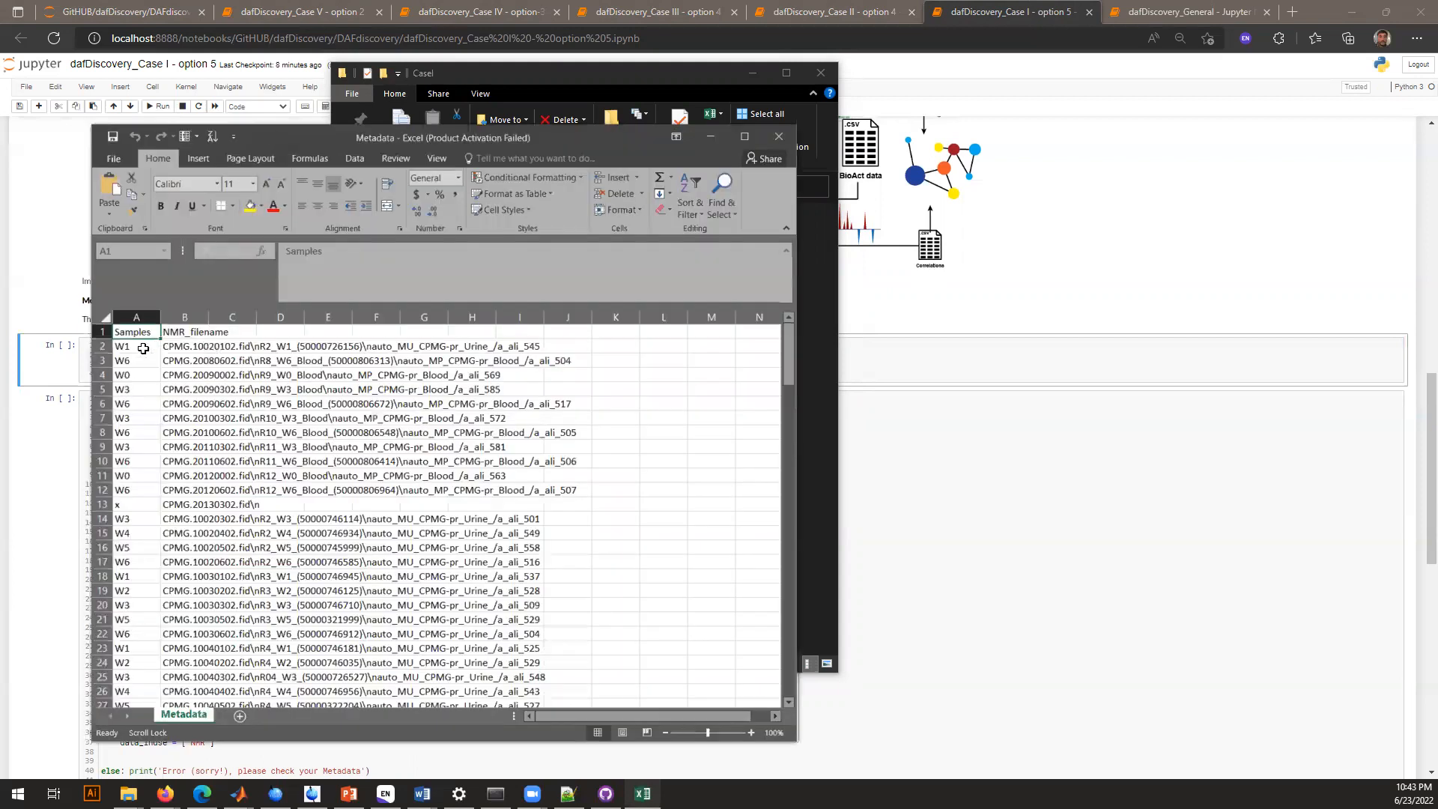
left_click_drag(138, 346, 150, 492)
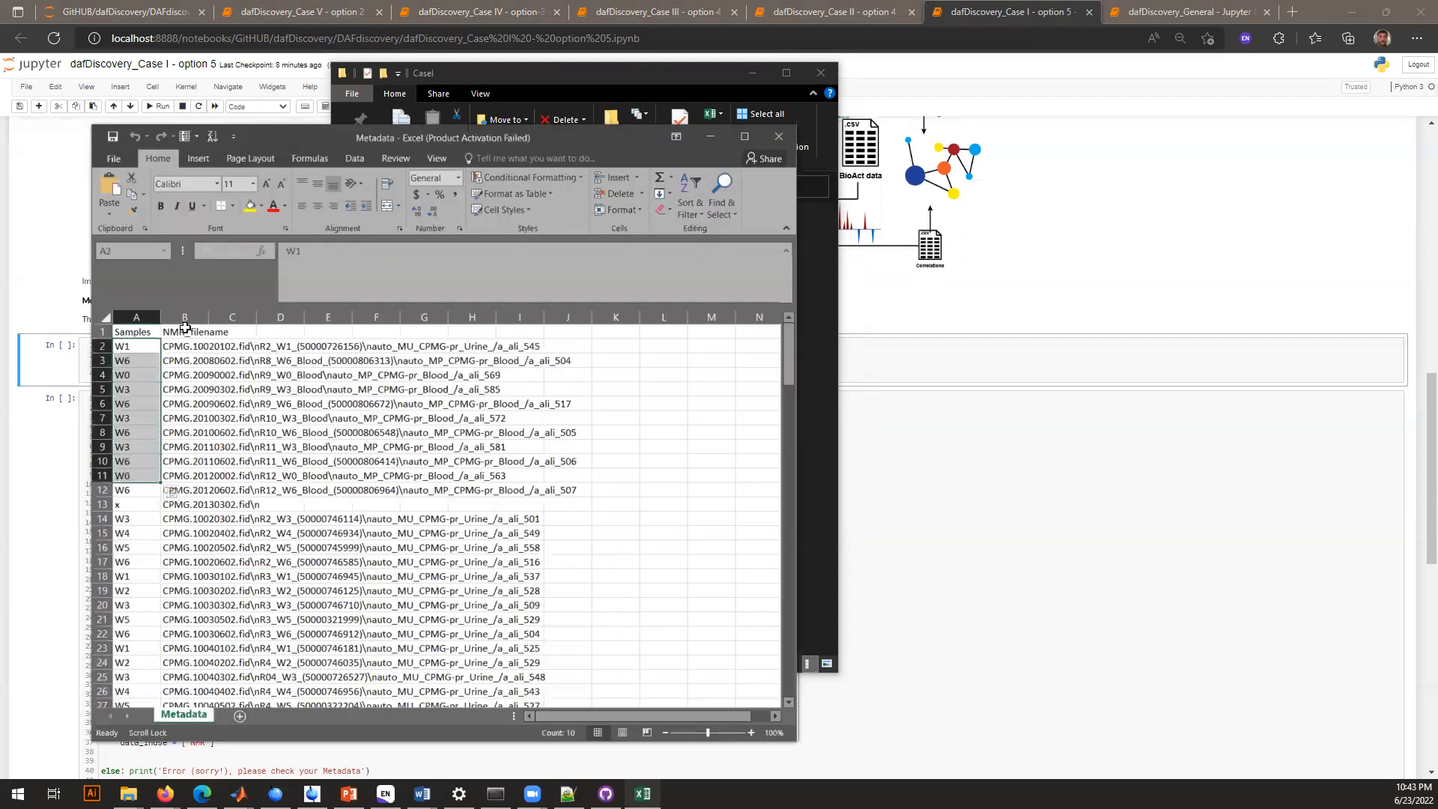
left_click(186, 331)
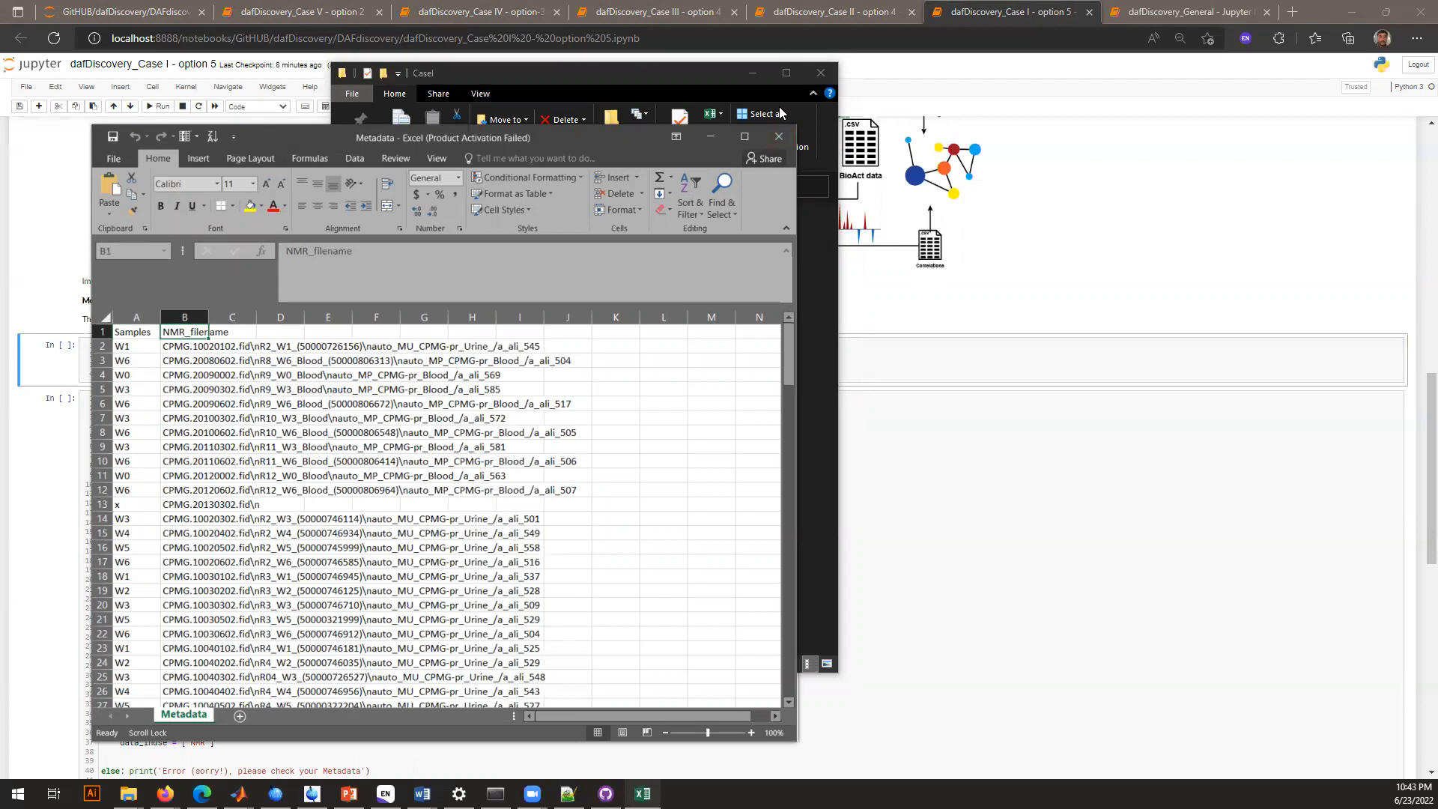
left_click(776, 138)
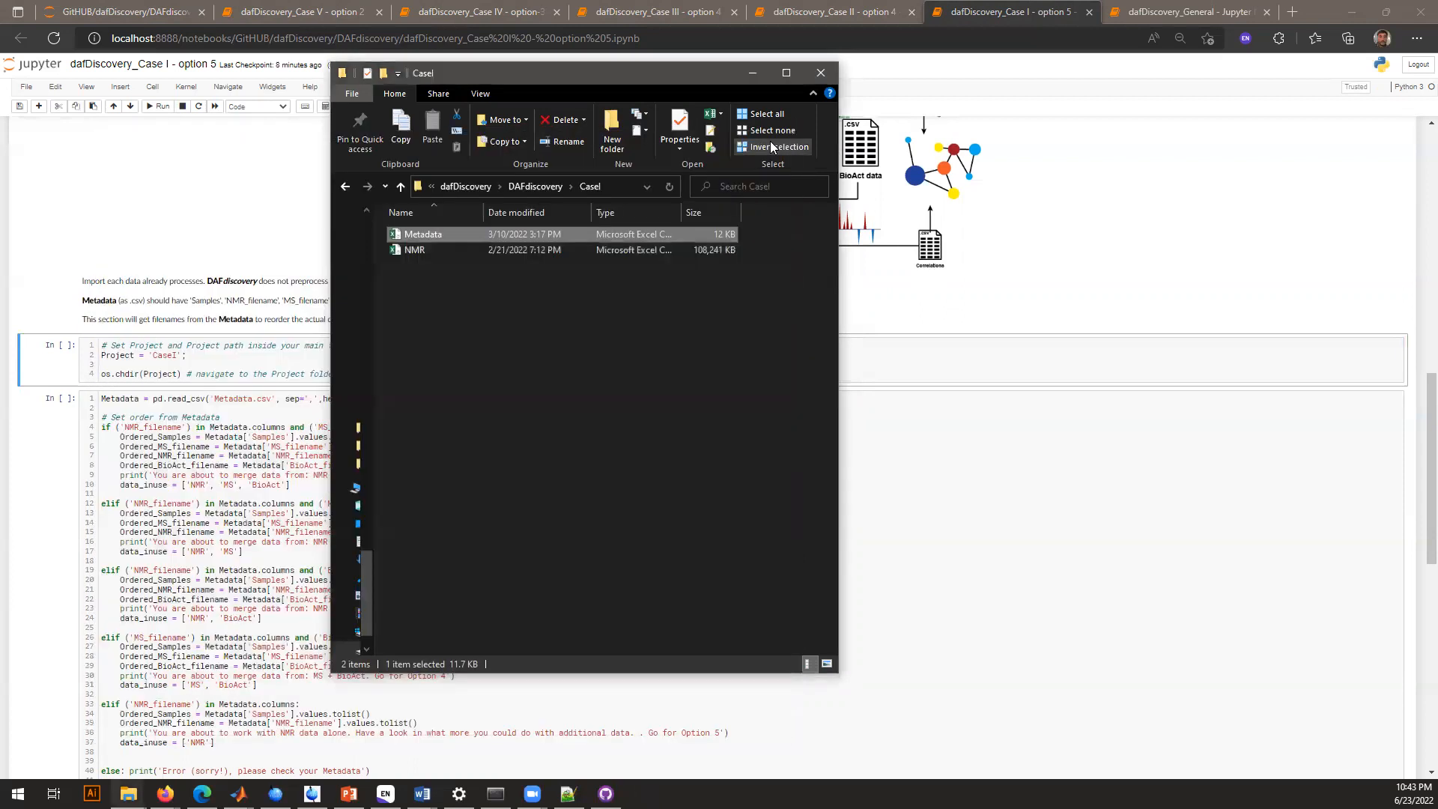
left_click(548, 373)
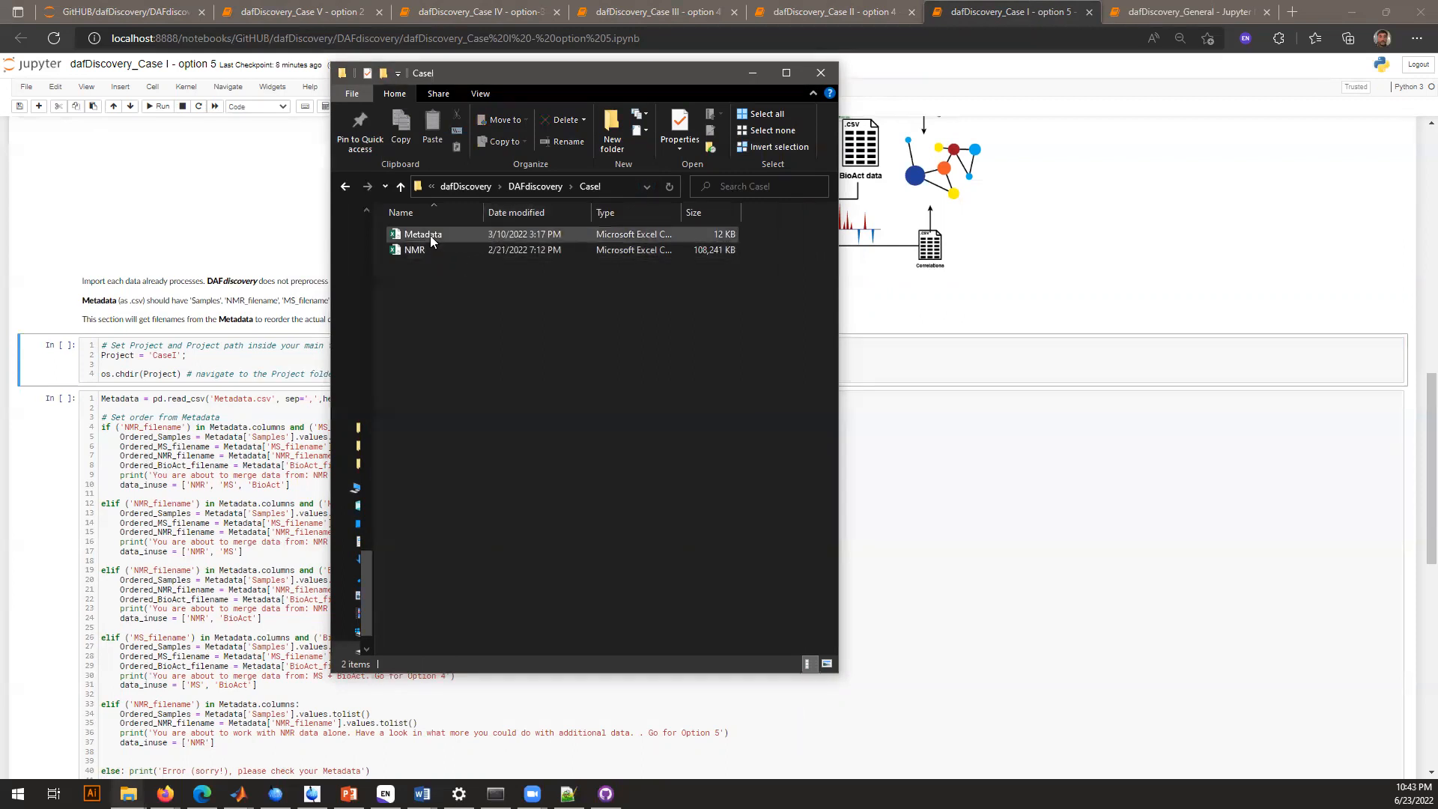
Return to the Case I notebook in the browser and run the cell that sets the project folder to CaseI
left_click(877, 355)
key("ctrl+Return")
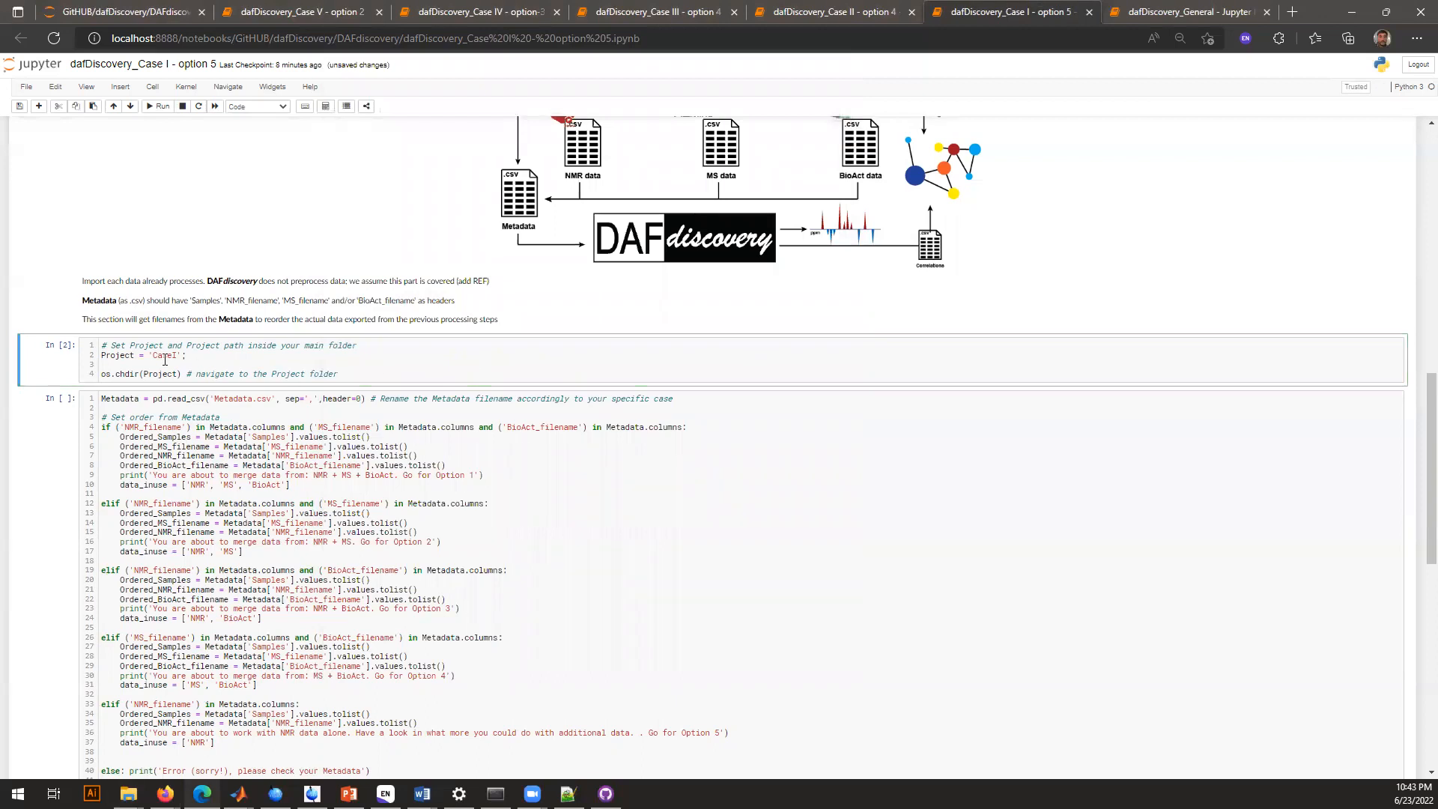
Check the working directory by running %pwd in a temporary cell below the project cell, and remove that cell
left_click(367, 366)
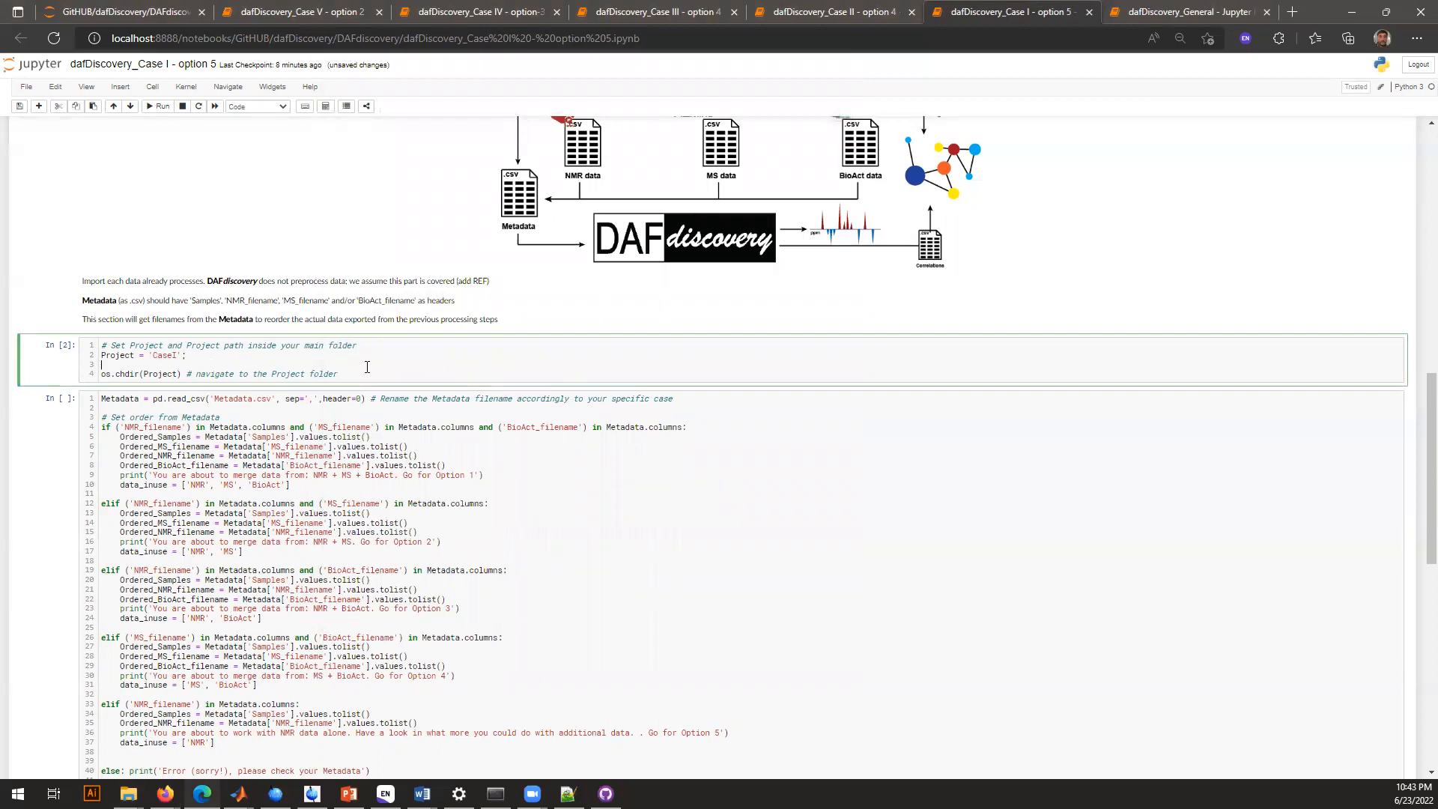
key("Escape")
key("b")
left_click(288, 398)
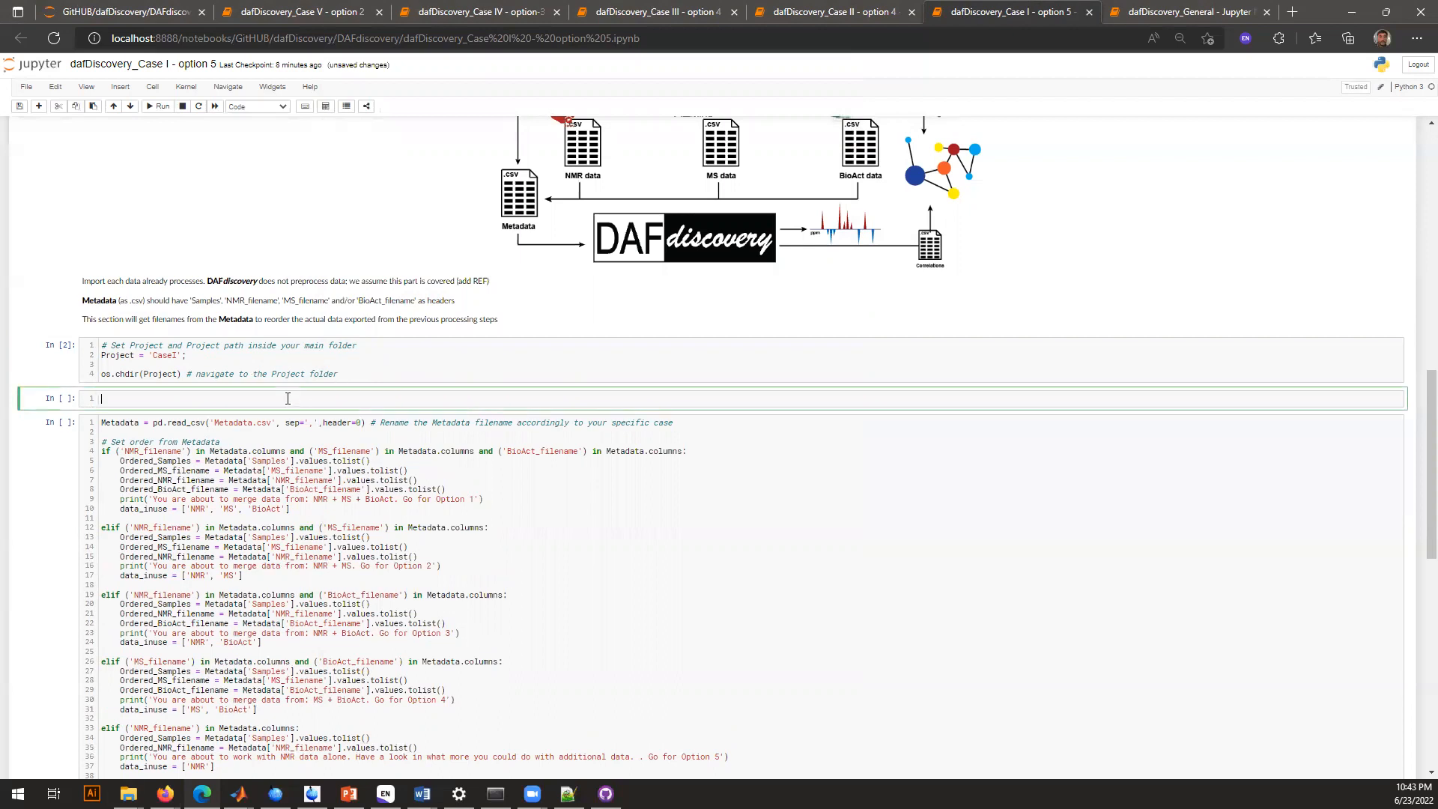
type("%pwd")
key("ctrl+Return")
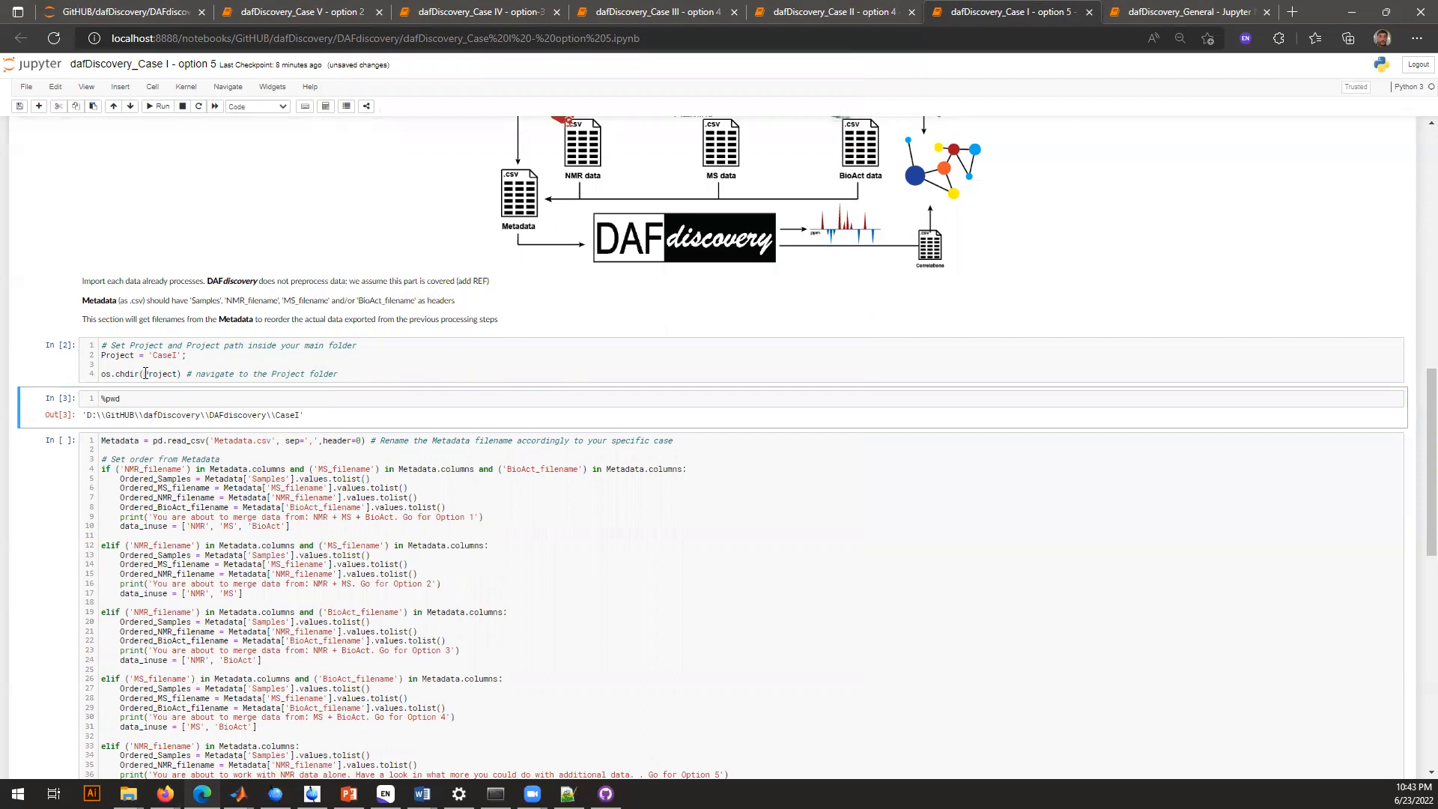
left_click_drag(274, 416, 300, 417)
double_click(172, 355)
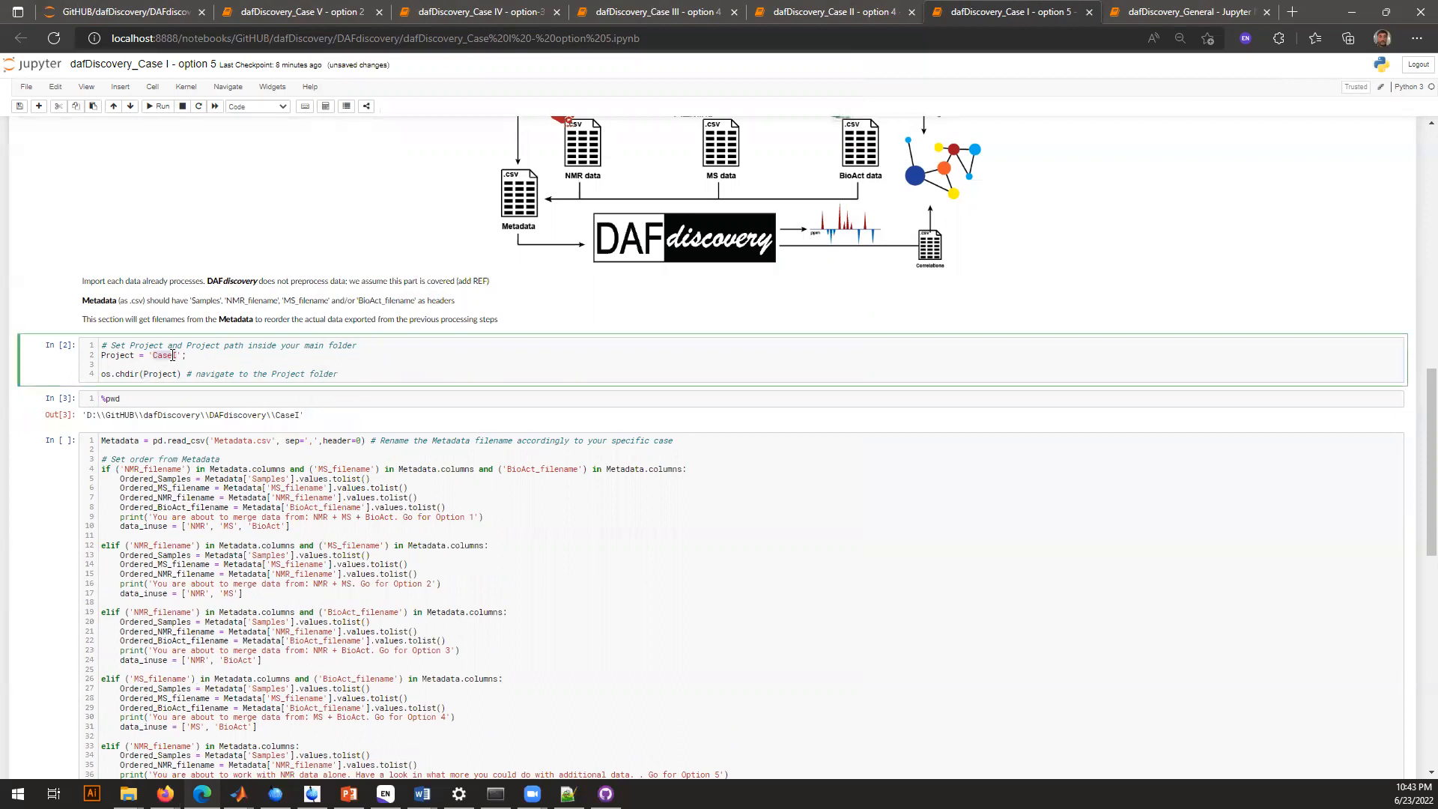
left_click(150, 398)
left_click(58, 106)
Run the cell that reads Metadata.csv and sets the sample order and data types in use
left_click(292, 405)
scroll(357, 538, "down", 3)
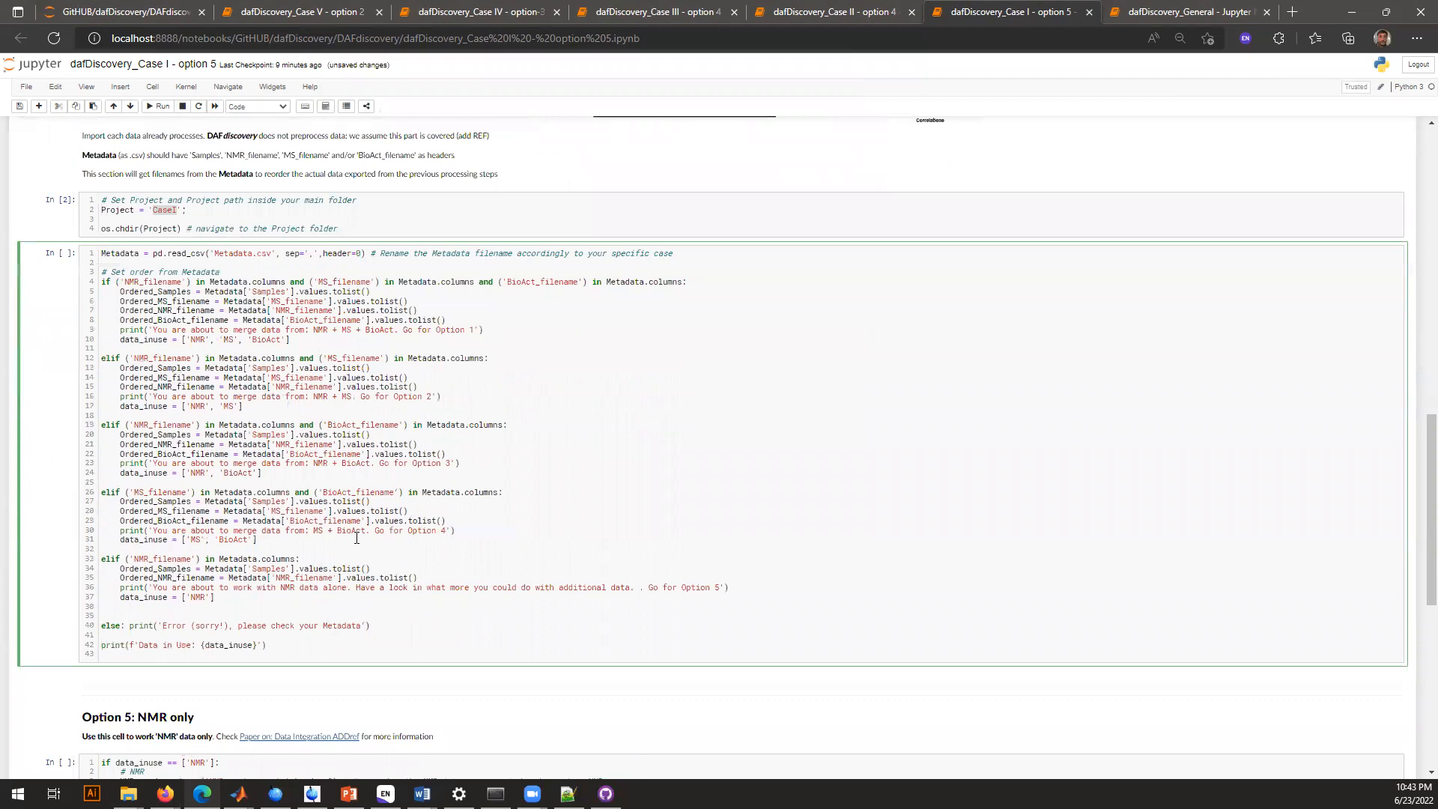
key("ctrl+Return")
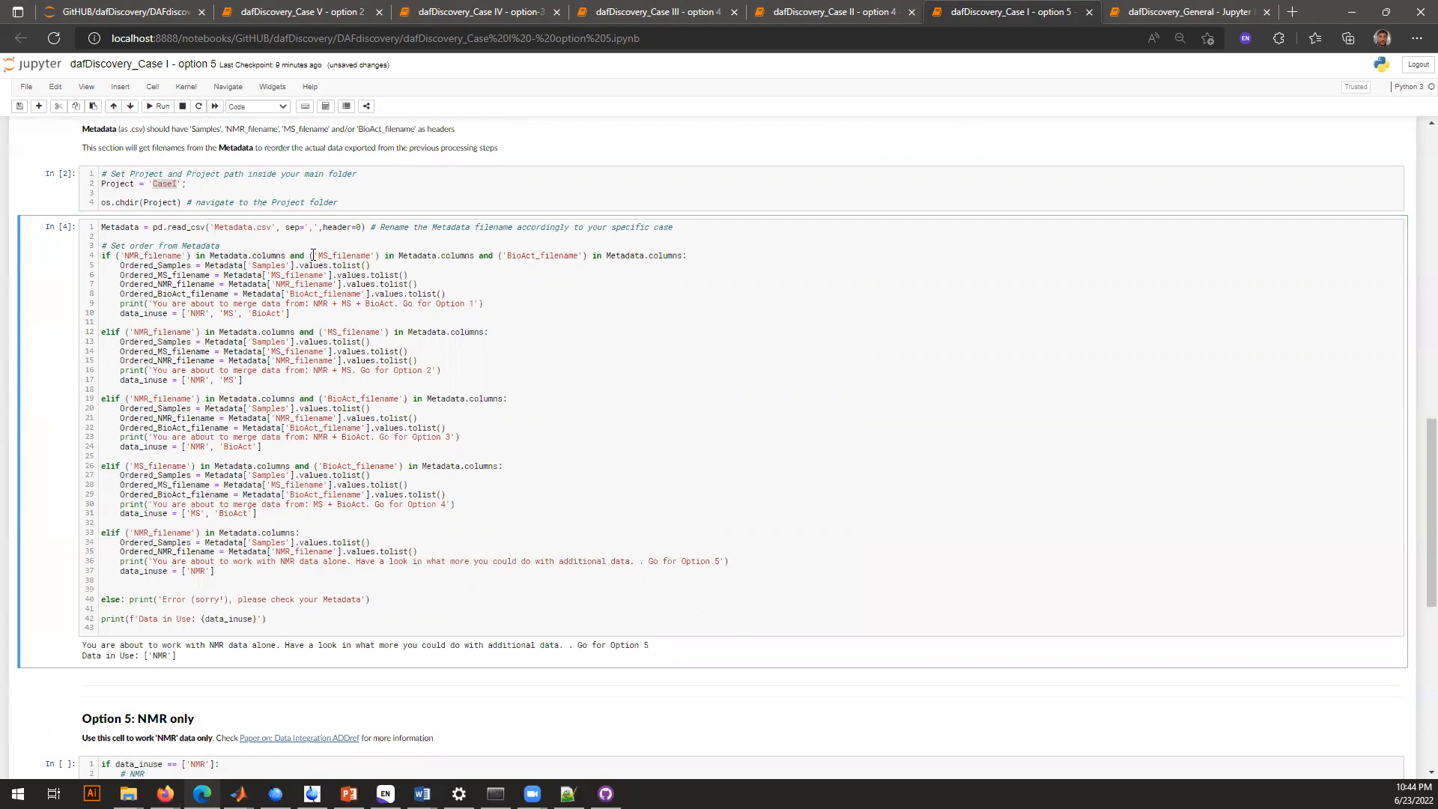
Run the Option 5 NMR-only cell to load NMR.csv and reorder its columns according to the metadata
scroll(346, 548, "down", 2)
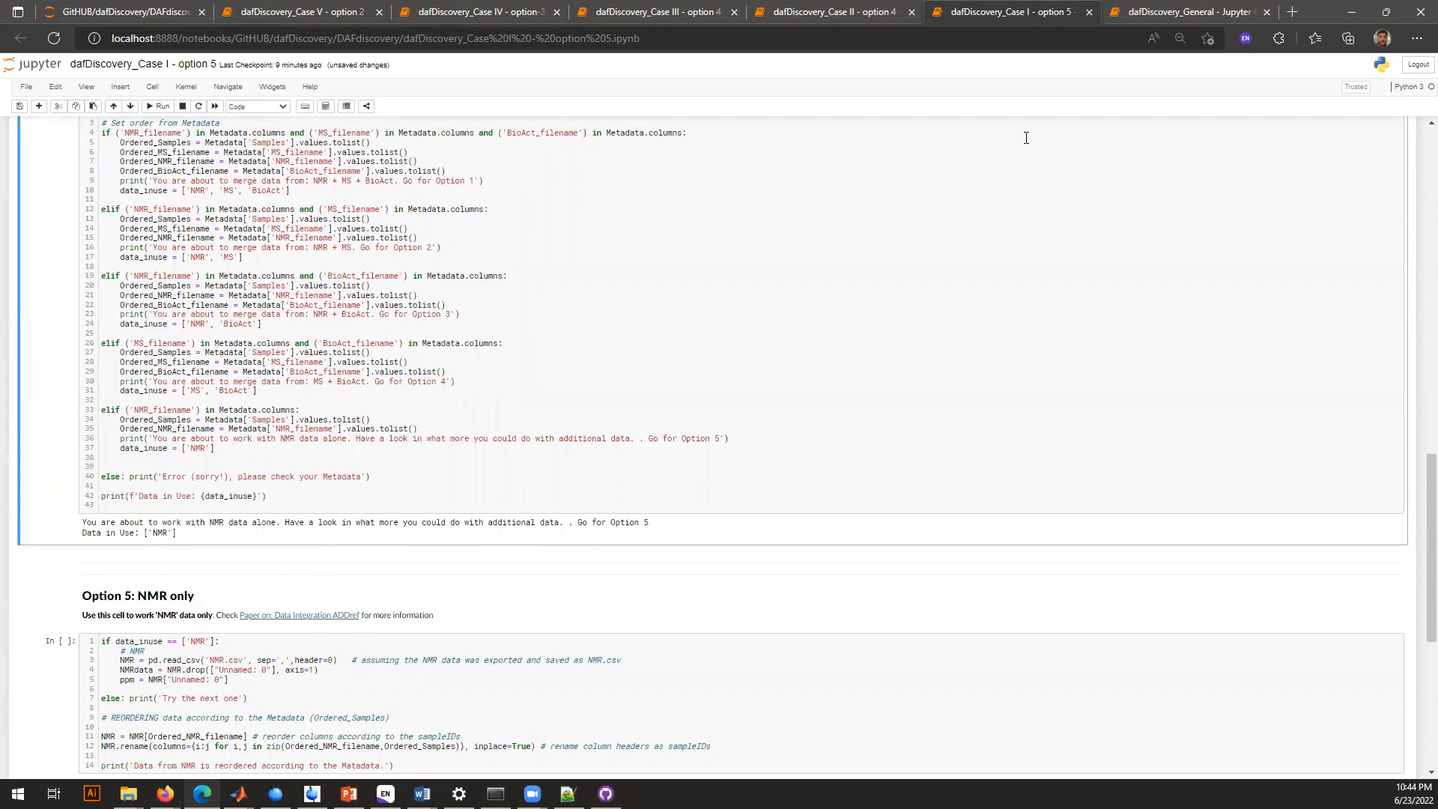
left_click(1146, 9)
left_click(983, 9)
scroll(147, 586, "down", 2)
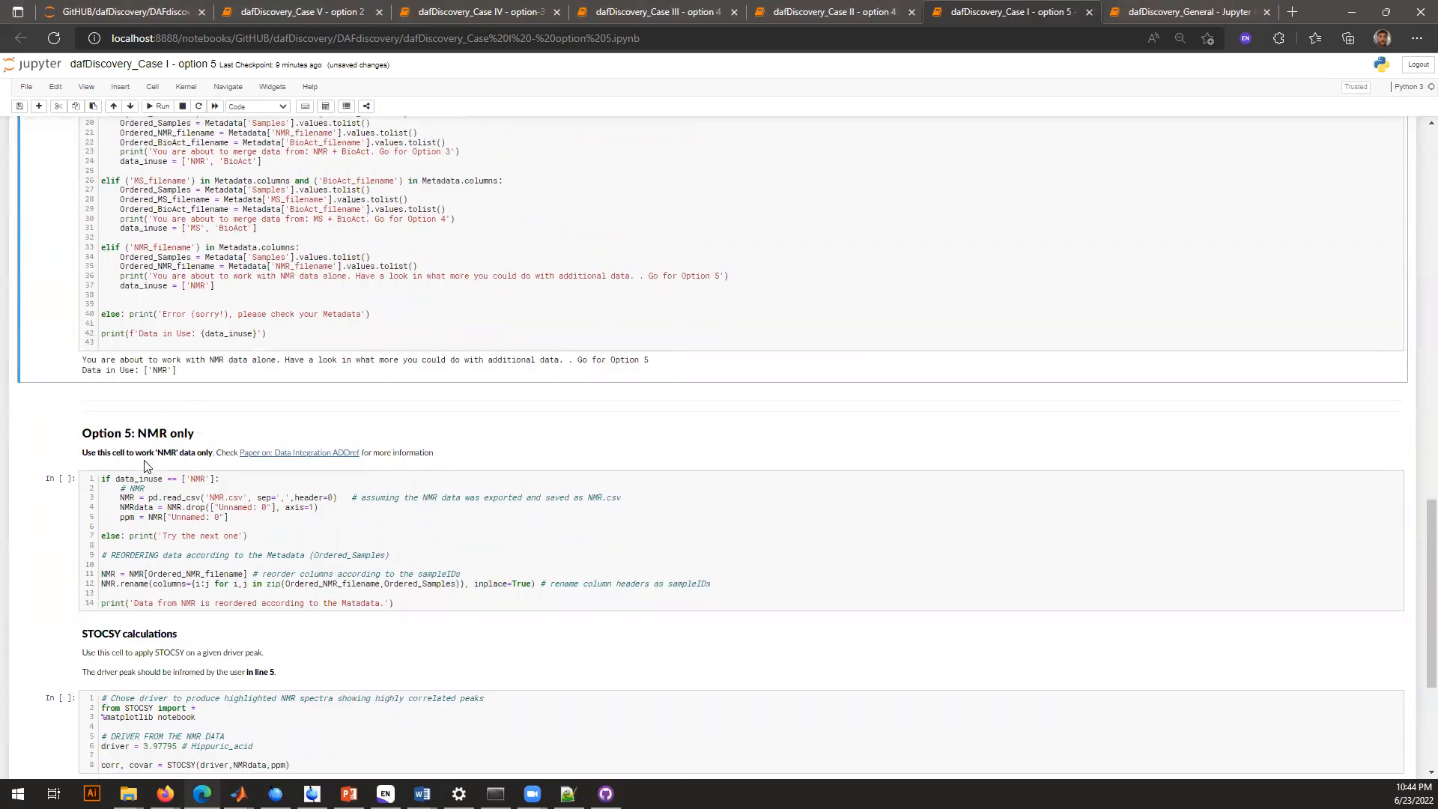
left_click(250, 508)
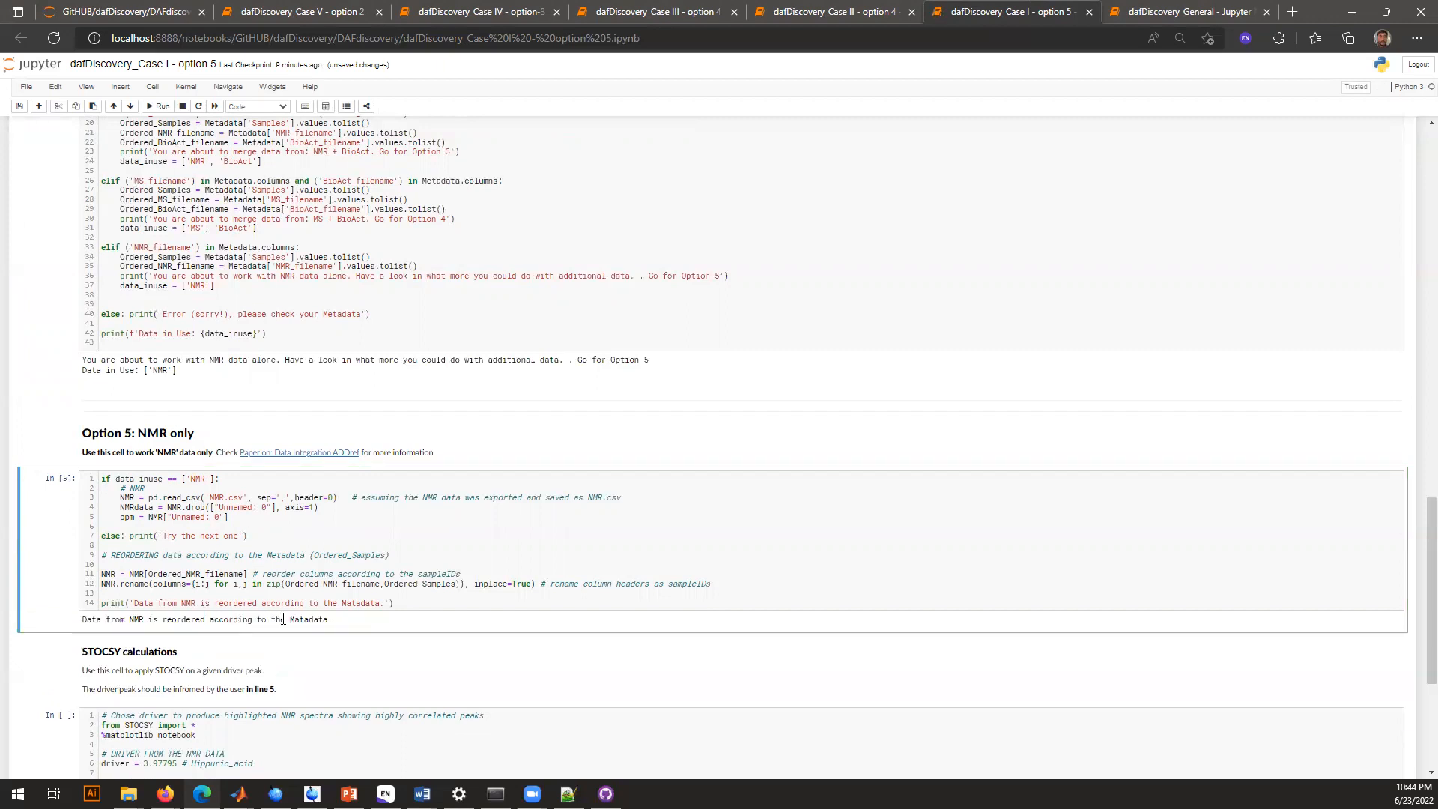
Run the first STOCSY calculation cell with the hippuric acid driver peak at 3.97795
scroll(360, 545, "down", 3)
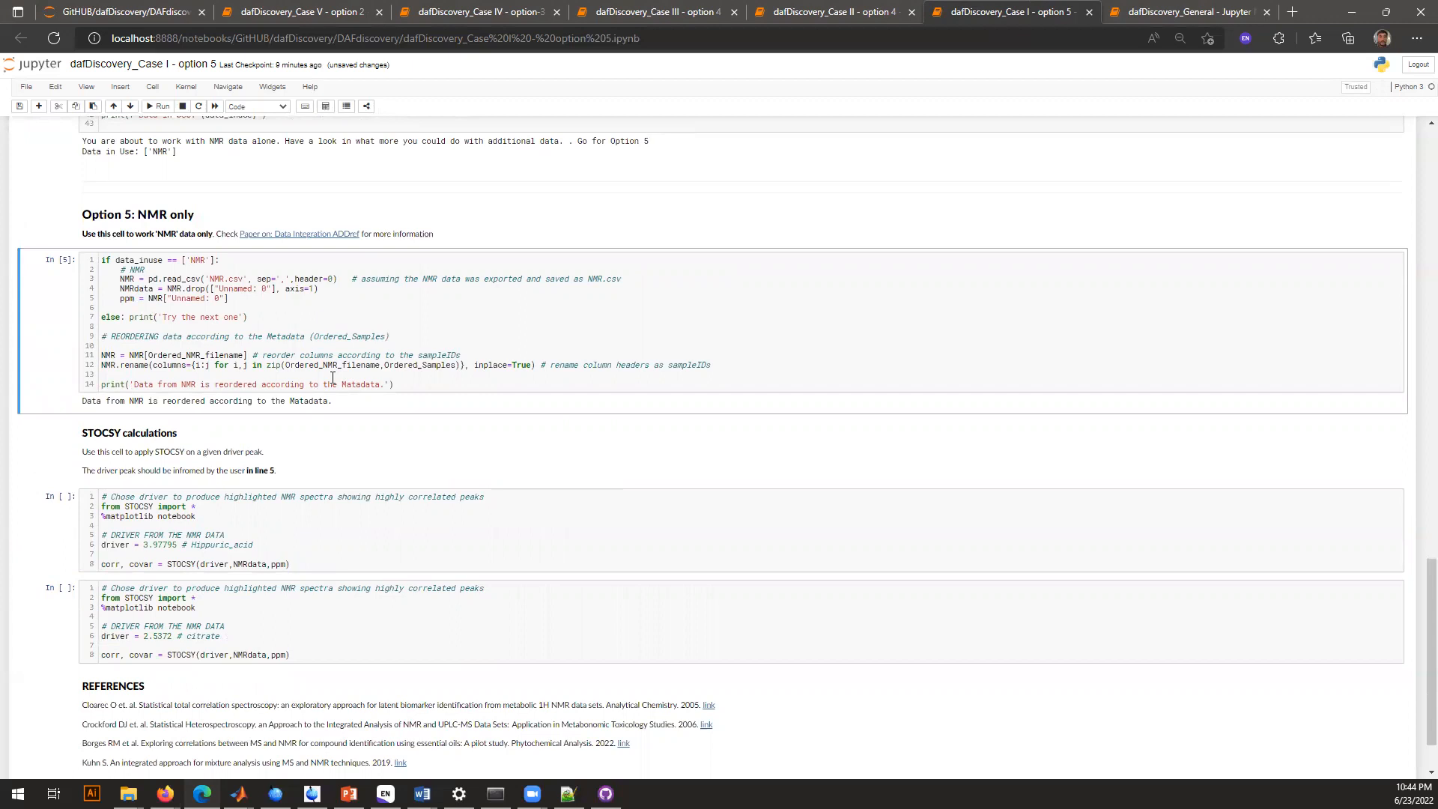
scroll(332, 376, "down", 1)
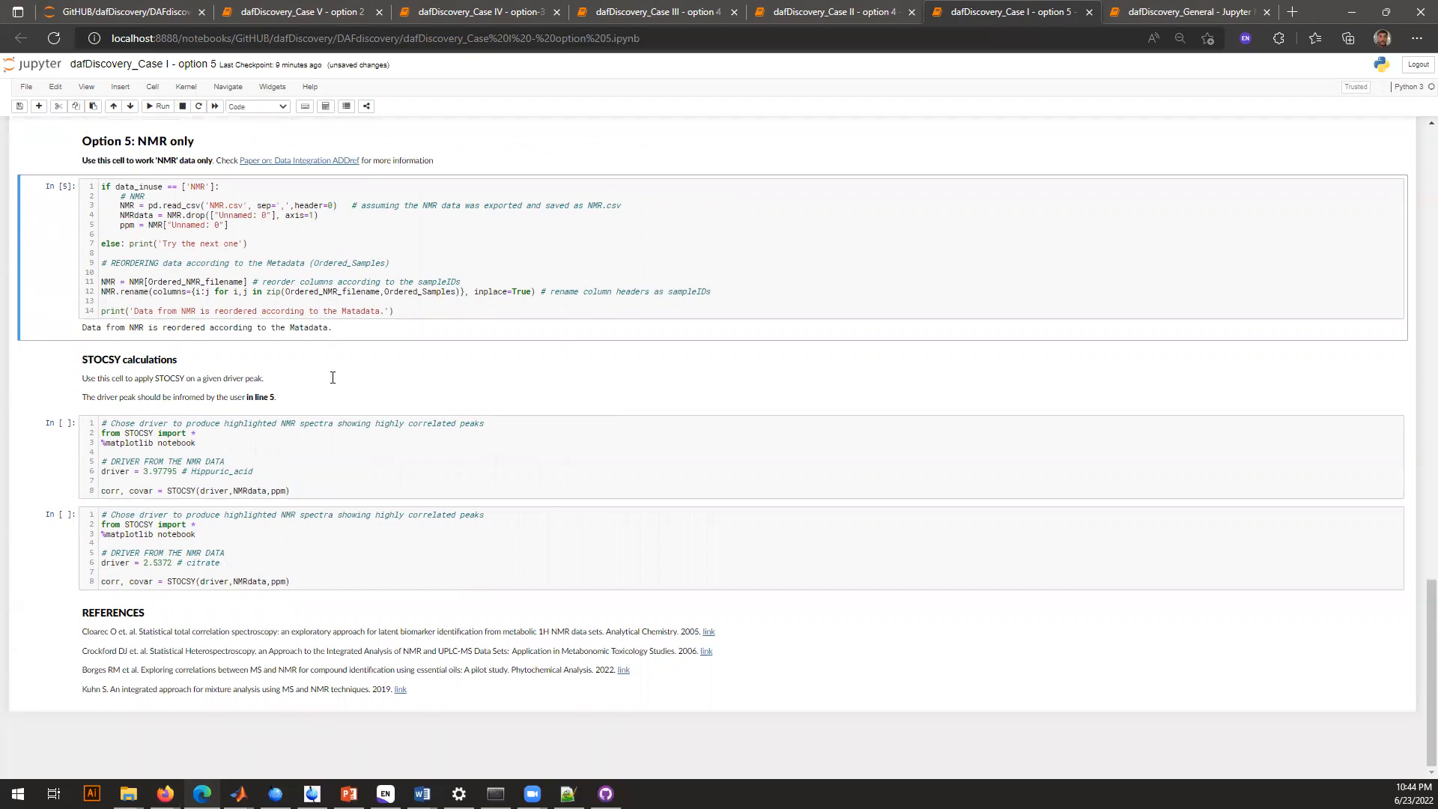
left_click(275, 450)
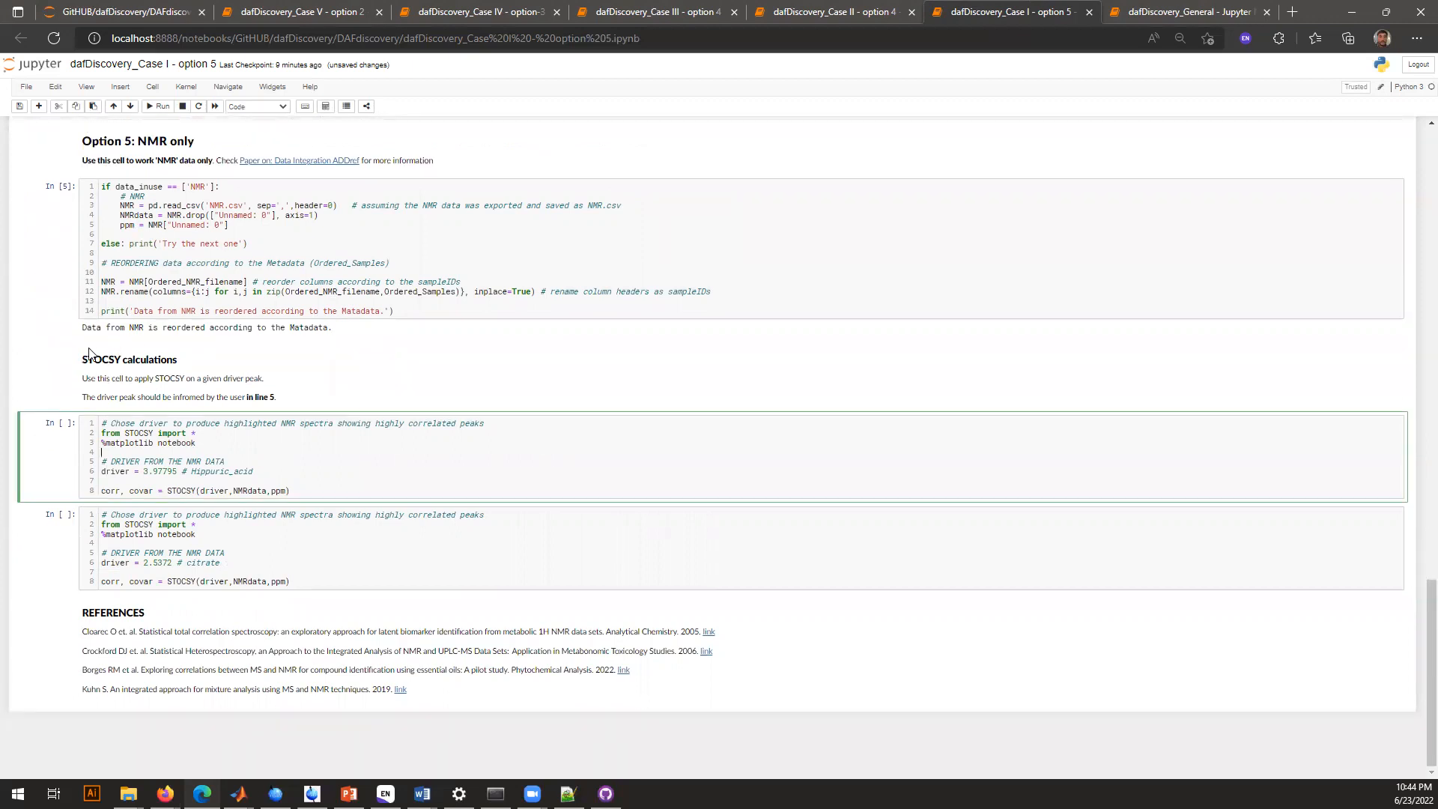
double_click(121, 470)
left_click_drag(145, 471, 177, 471)
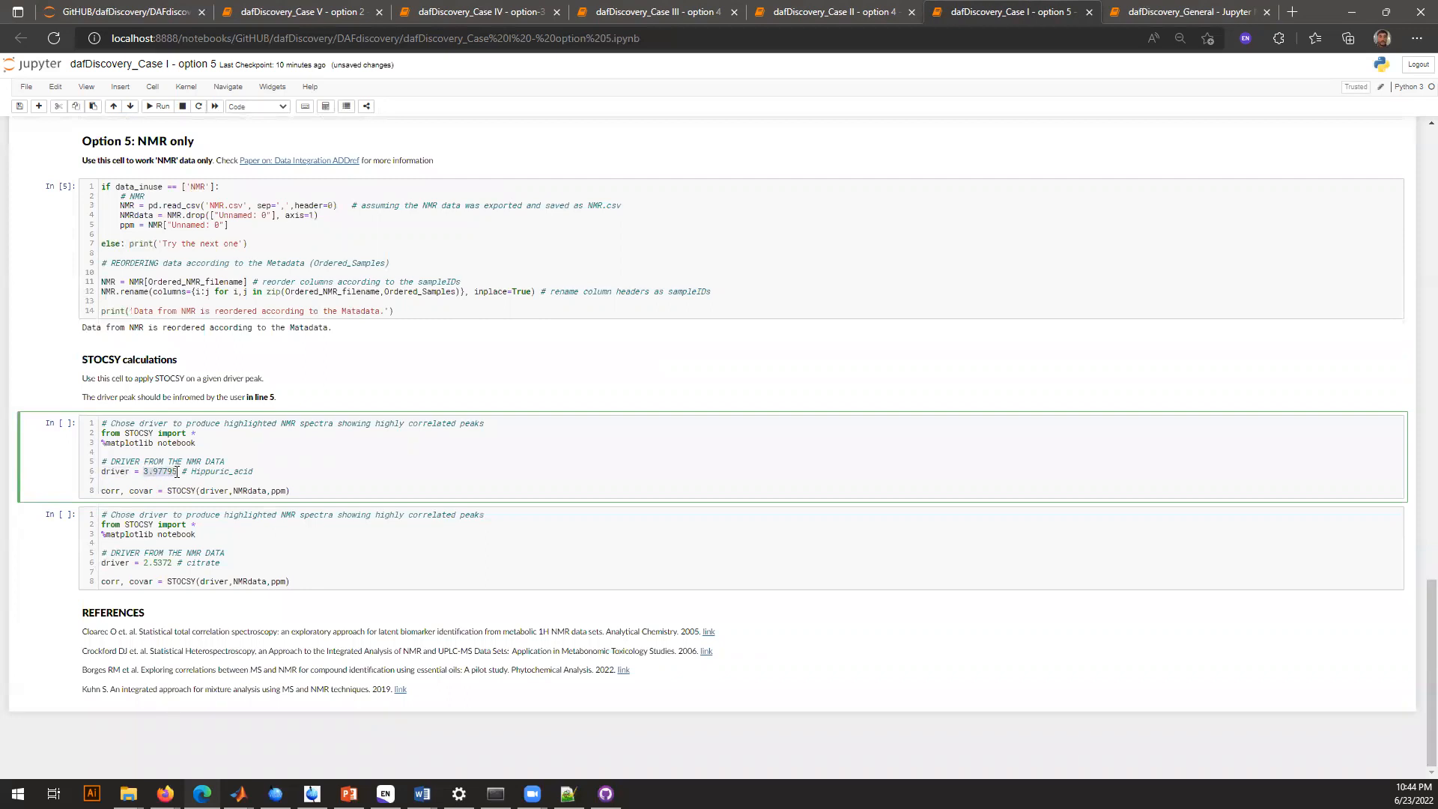
left_click(177, 472)
left_click_drag(193, 472, 256, 473)
key("ctrl+Return")
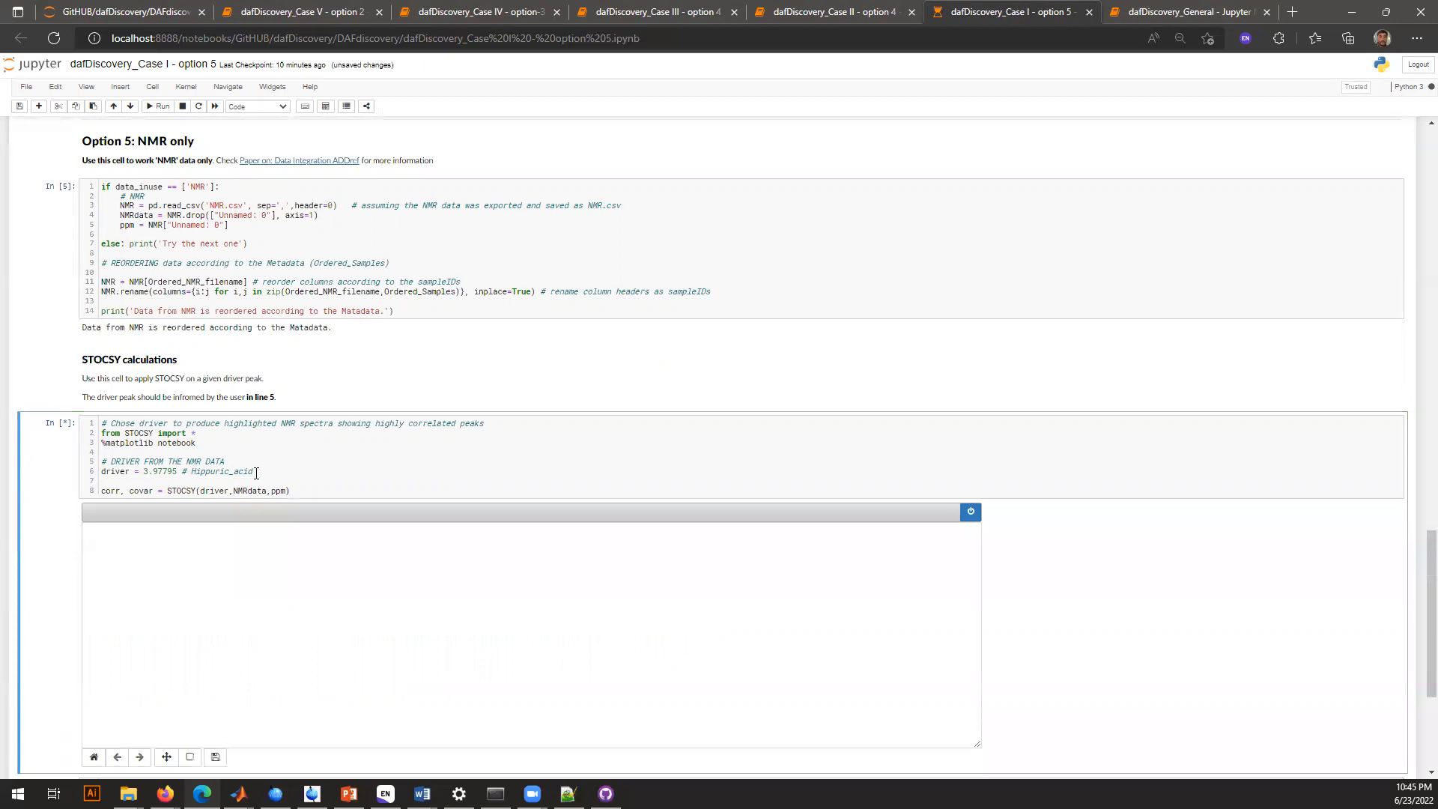
Zoom the hippuric acid STOCSY plot into the region from about 8.5 to 3.1 ppm
scroll(256, 472, "down", 1)
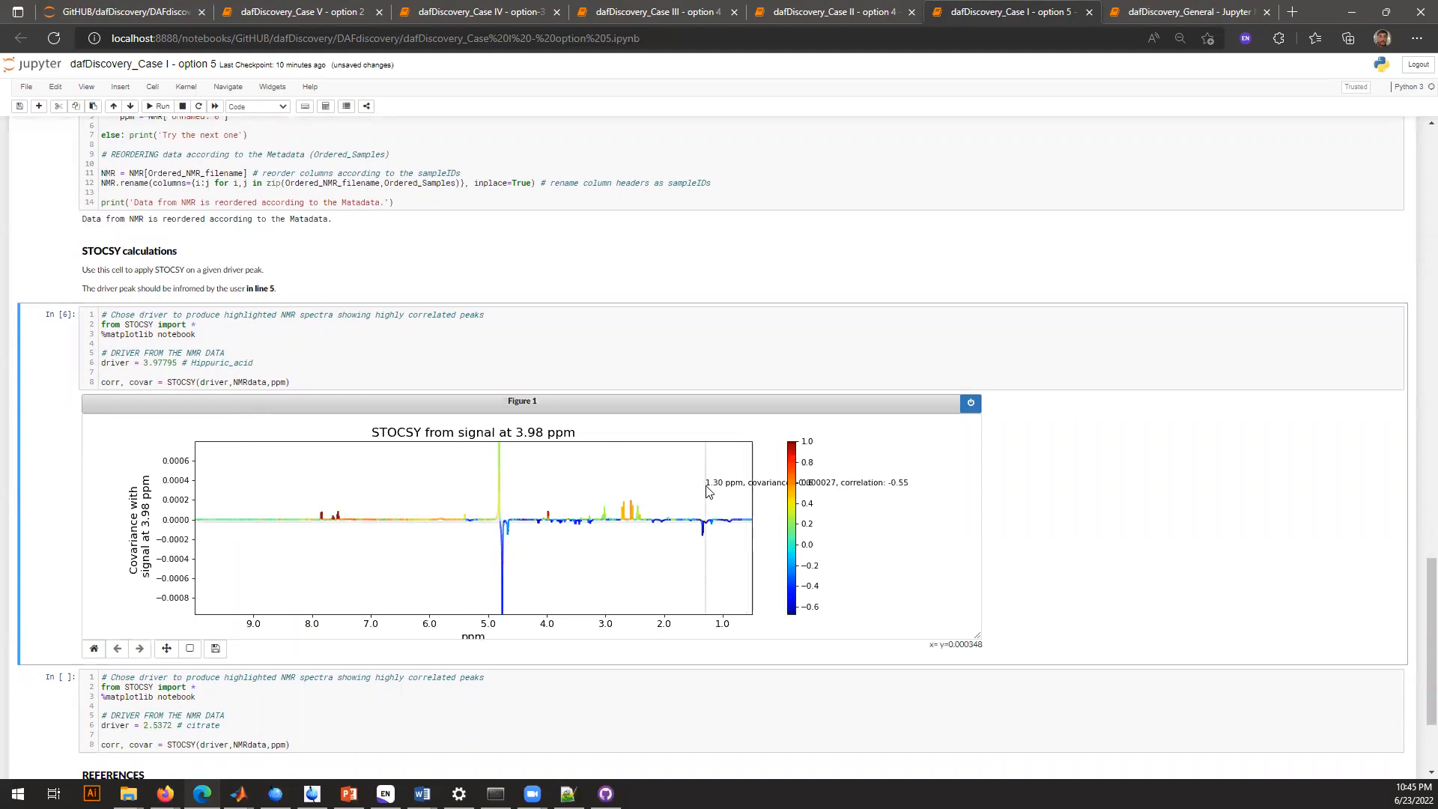
left_click(192, 648)
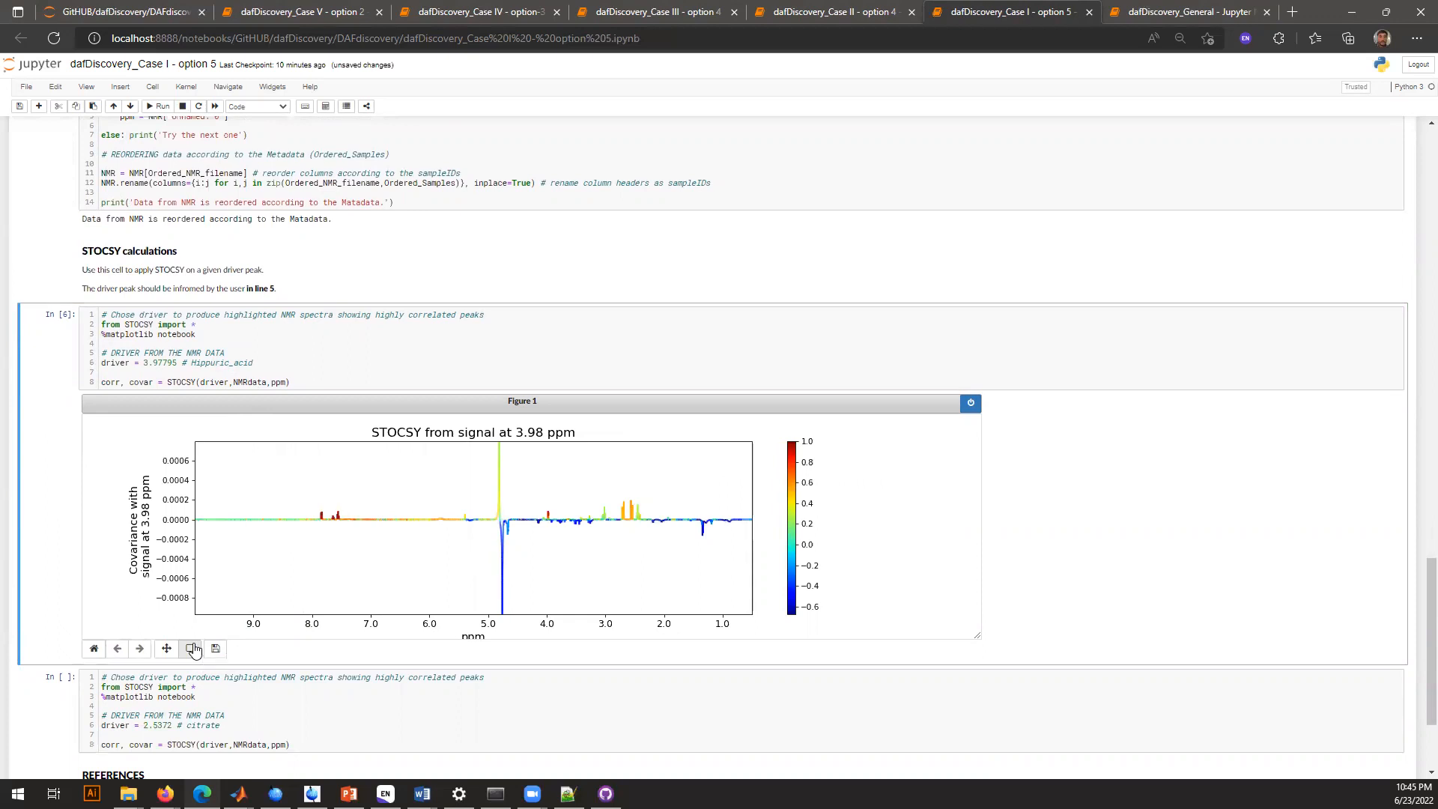
left_click_drag(282, 501, 600, 525)
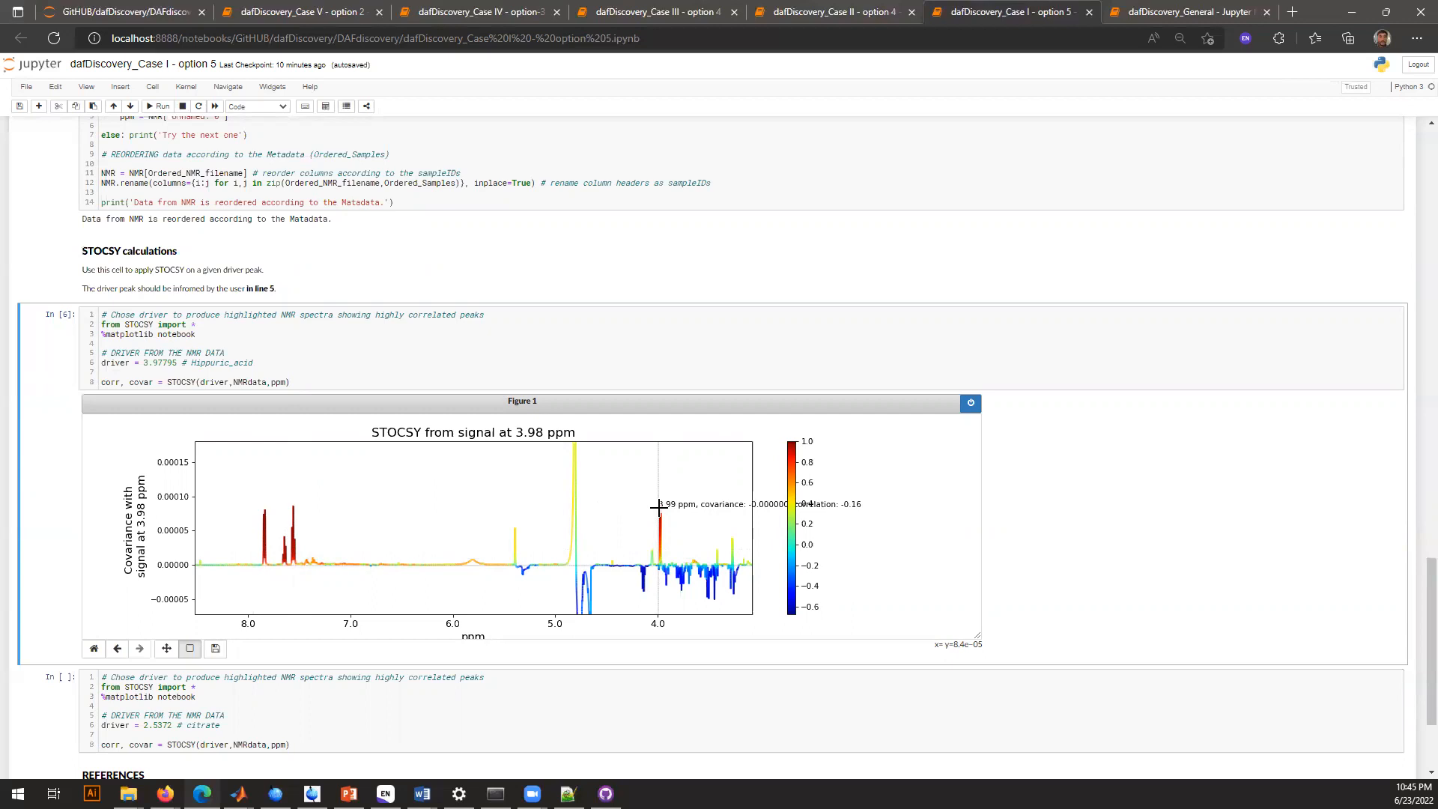
Copy the hippuric acid STOCSY code into a temporary cell below its plot, and remove that cell
scroll(1030, 459, "down", 3)
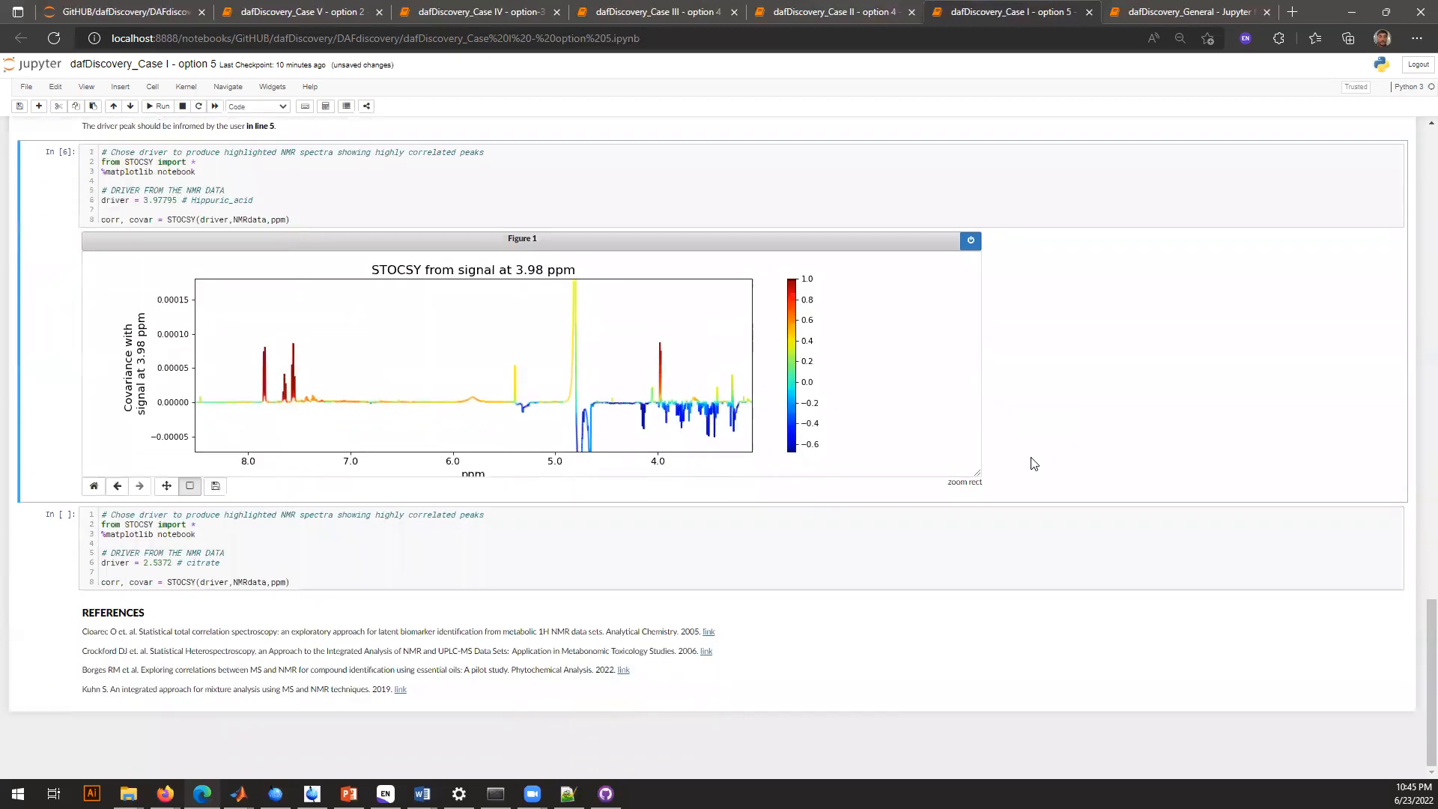
left_click(349, 533)
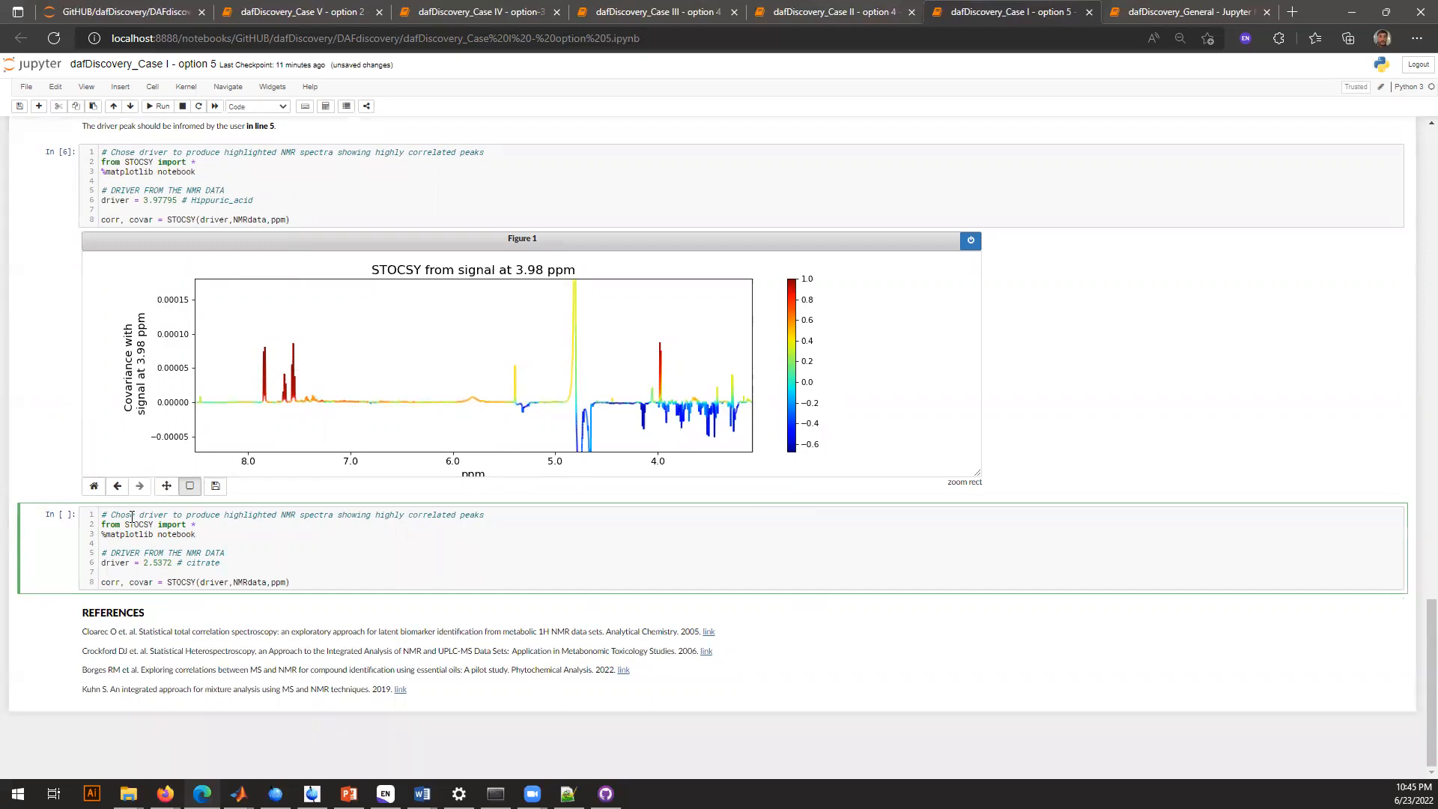
left_click_drag(101, 154, 269, 231)
key("ctrl+c")
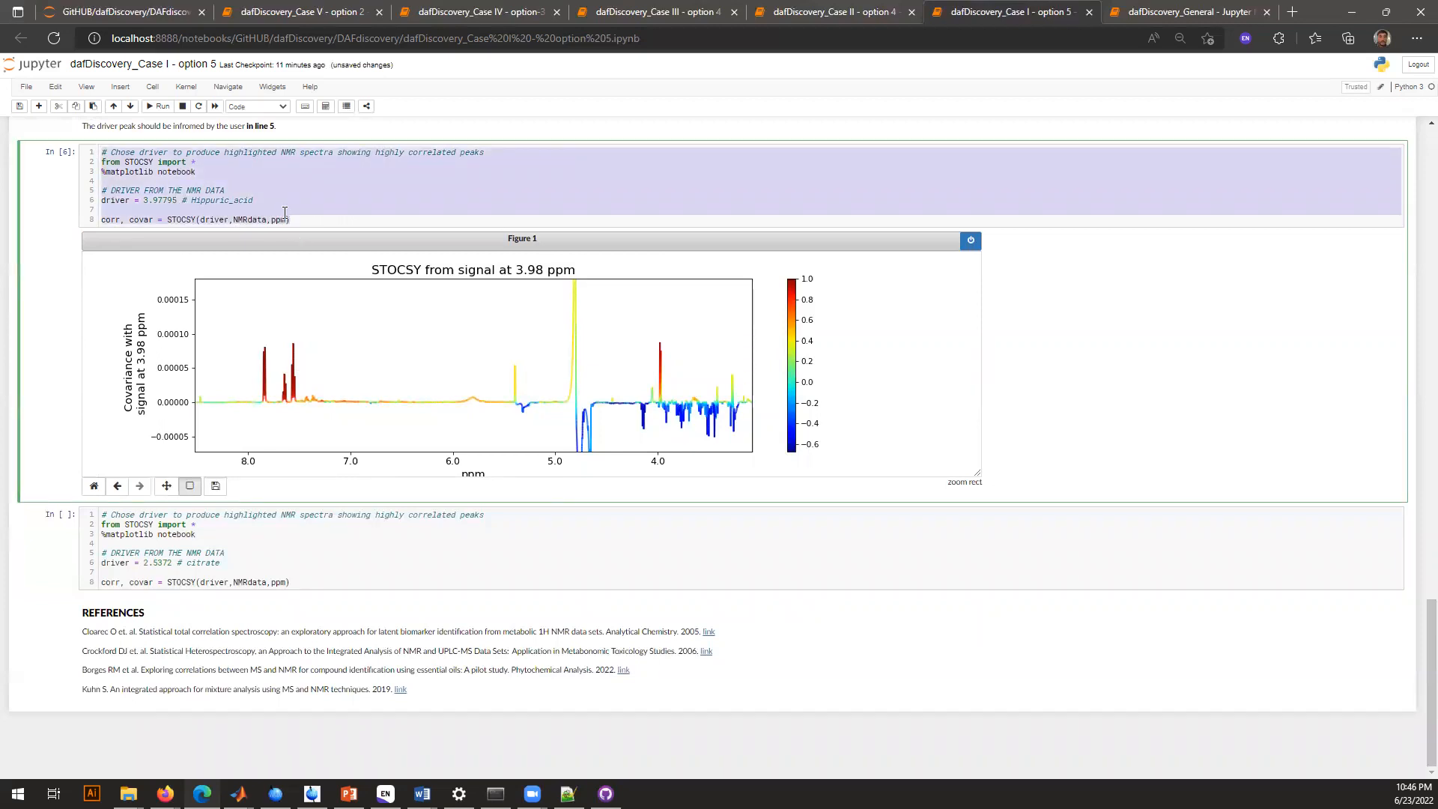
key("Escape")
key("b")
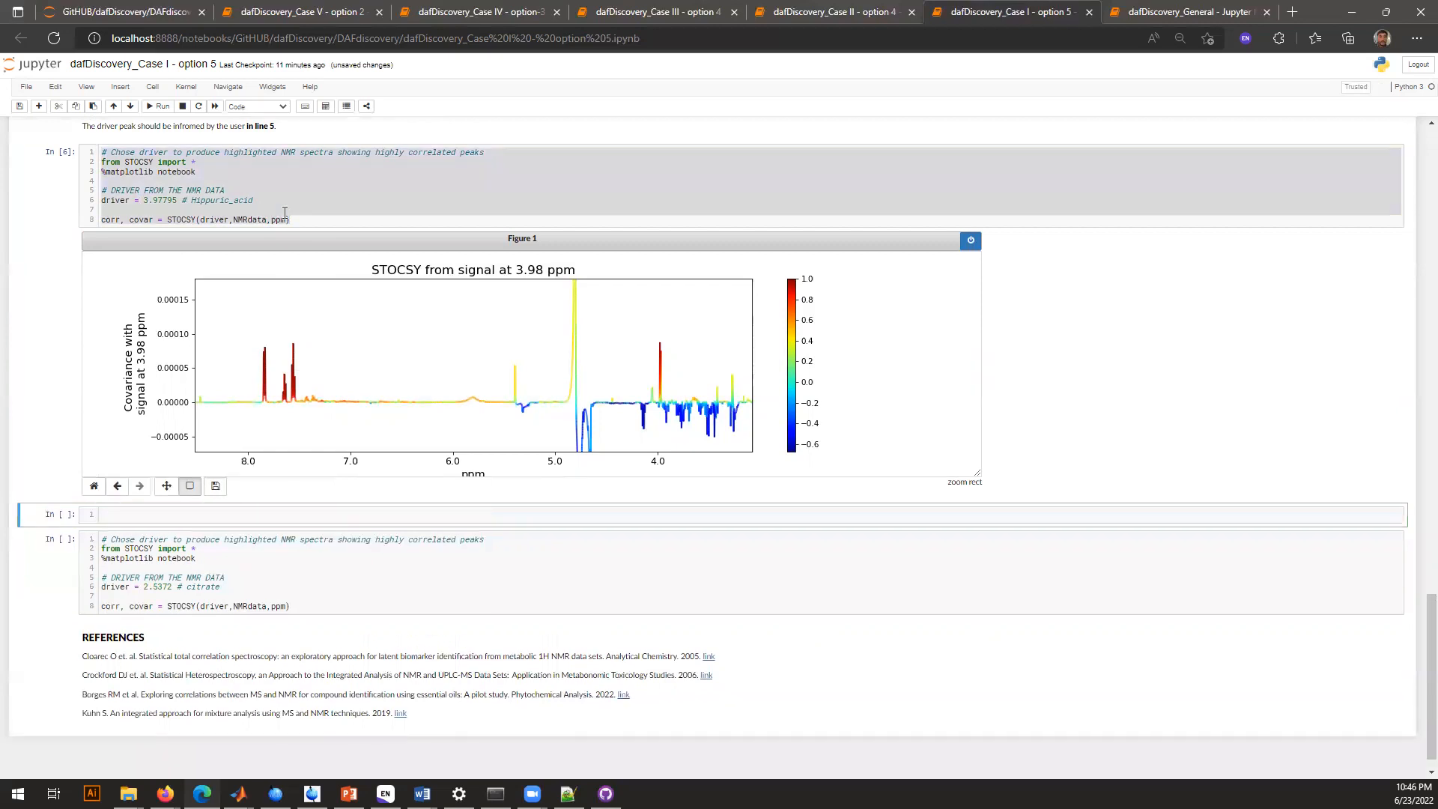
left_click(147, 521)
key("ctrl+v")
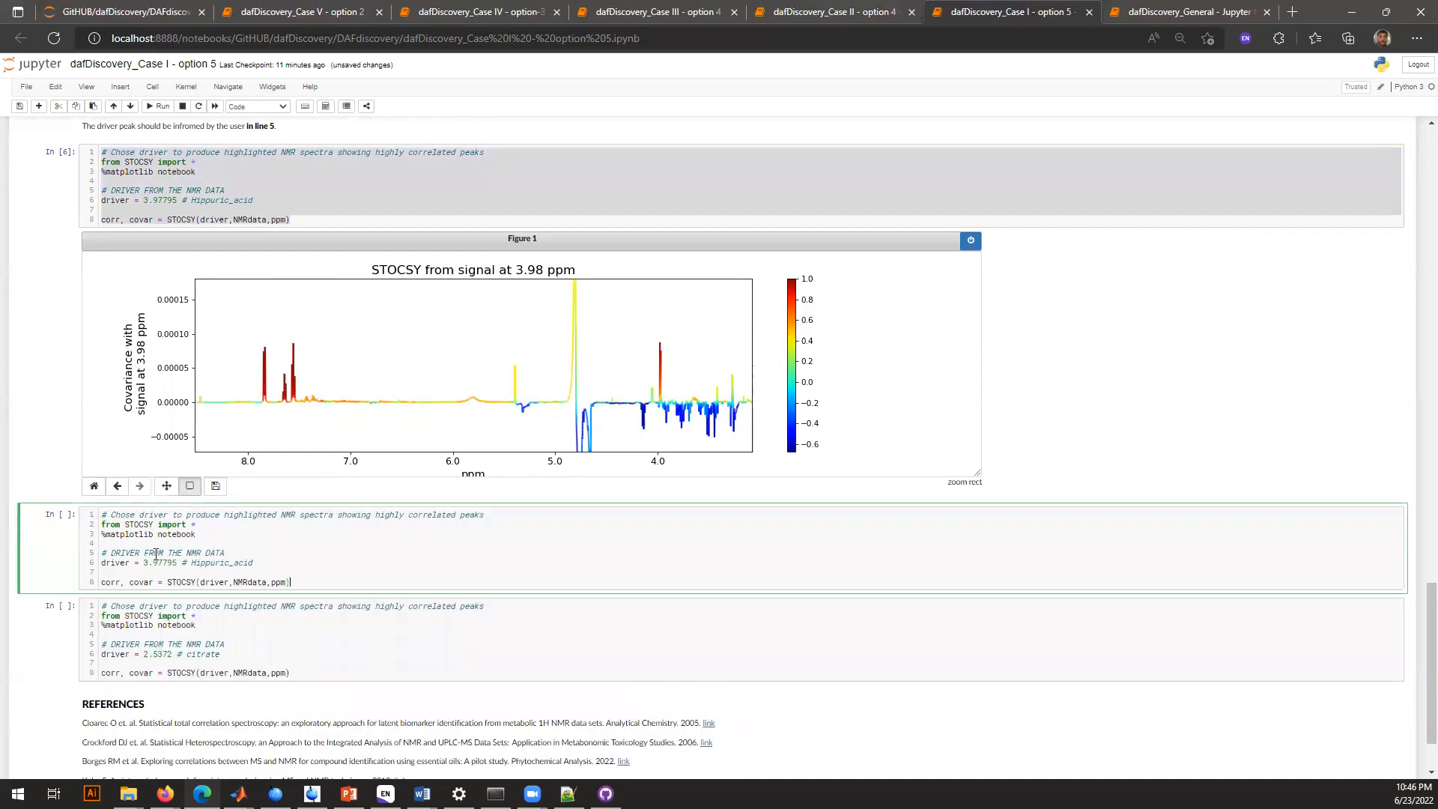
left_click_drag(143, 562, 264, 565)
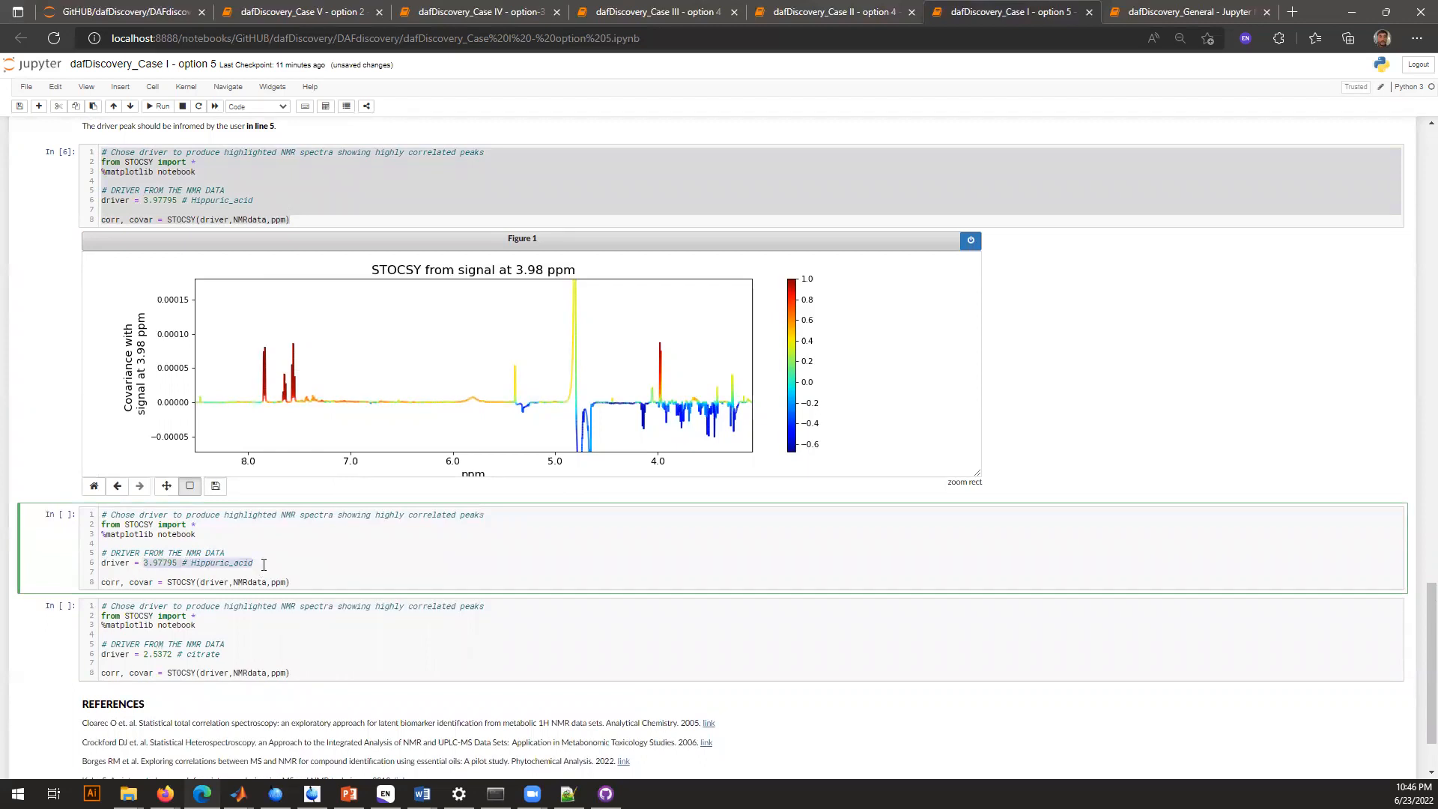
left_click(178, 547)
left_click(57, 105)
Run the second STOCSY calculation cell with the citrate driver peak at 2.5372
left_click(176, 544)
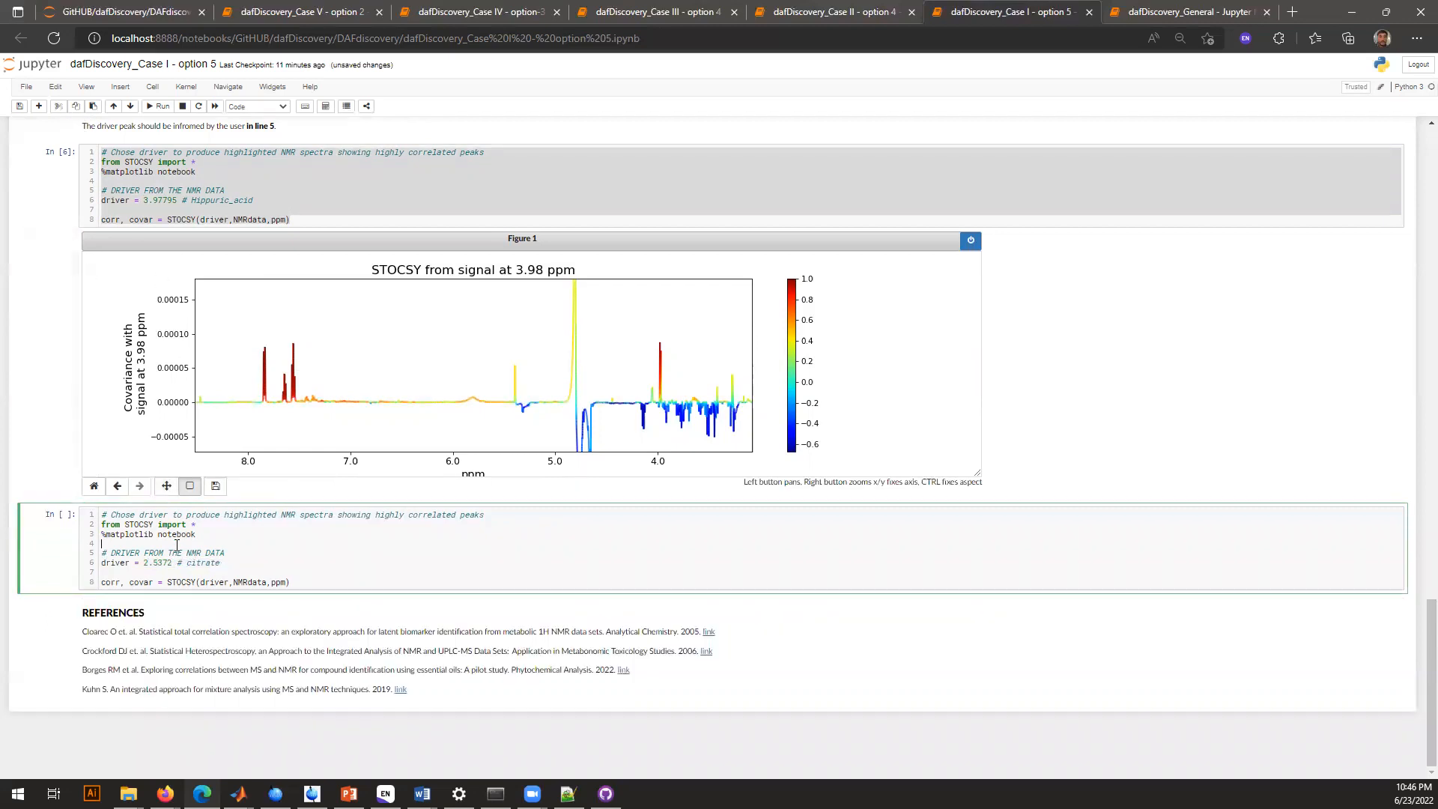
left_click_drag(146, 562, 172, 562)
left_click(170, 562)
key("shift+Return")
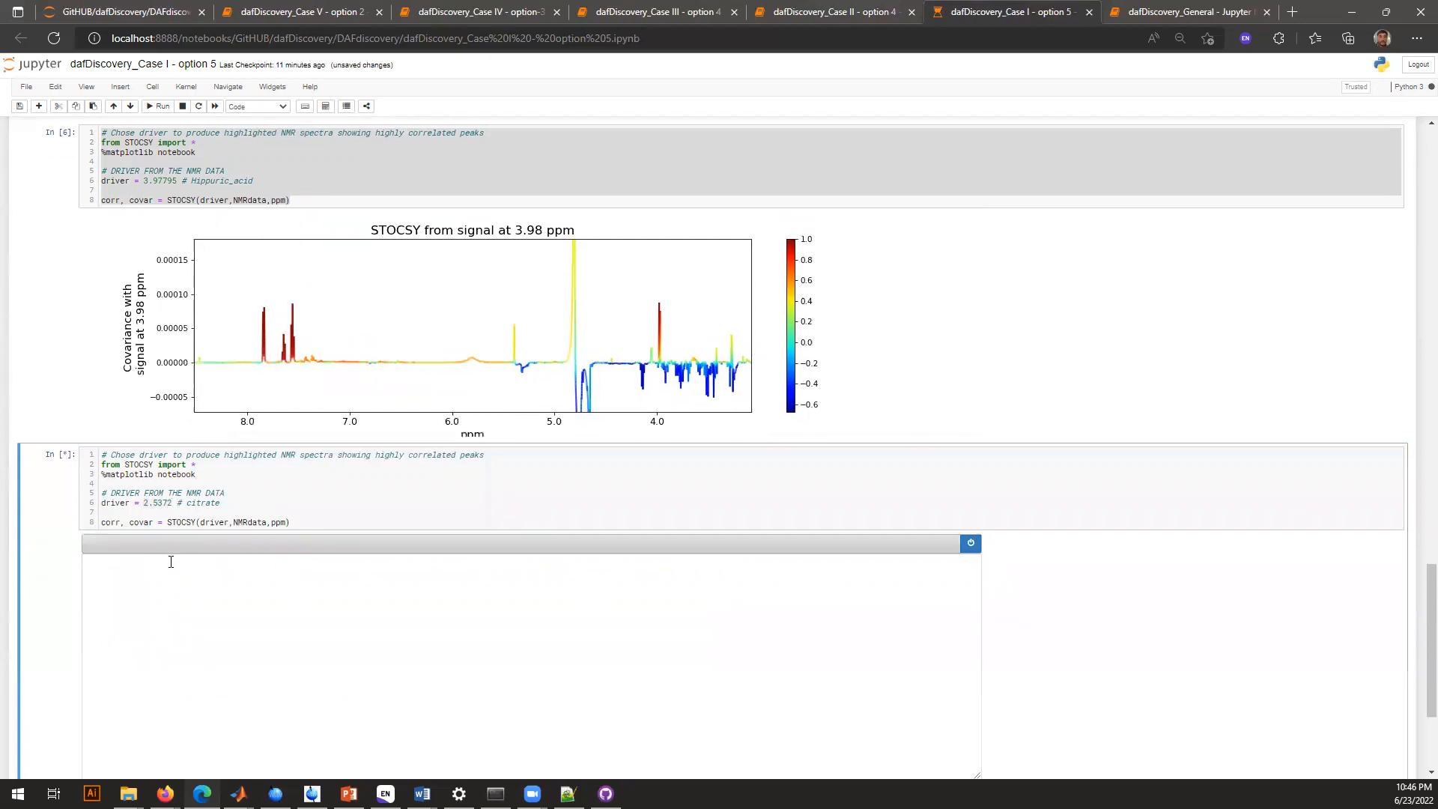
Zoom the citrate STOCSY plot into the positive peaks between about 3.2 and 2.0 ppm
scroll(90, 485, "down", 2)
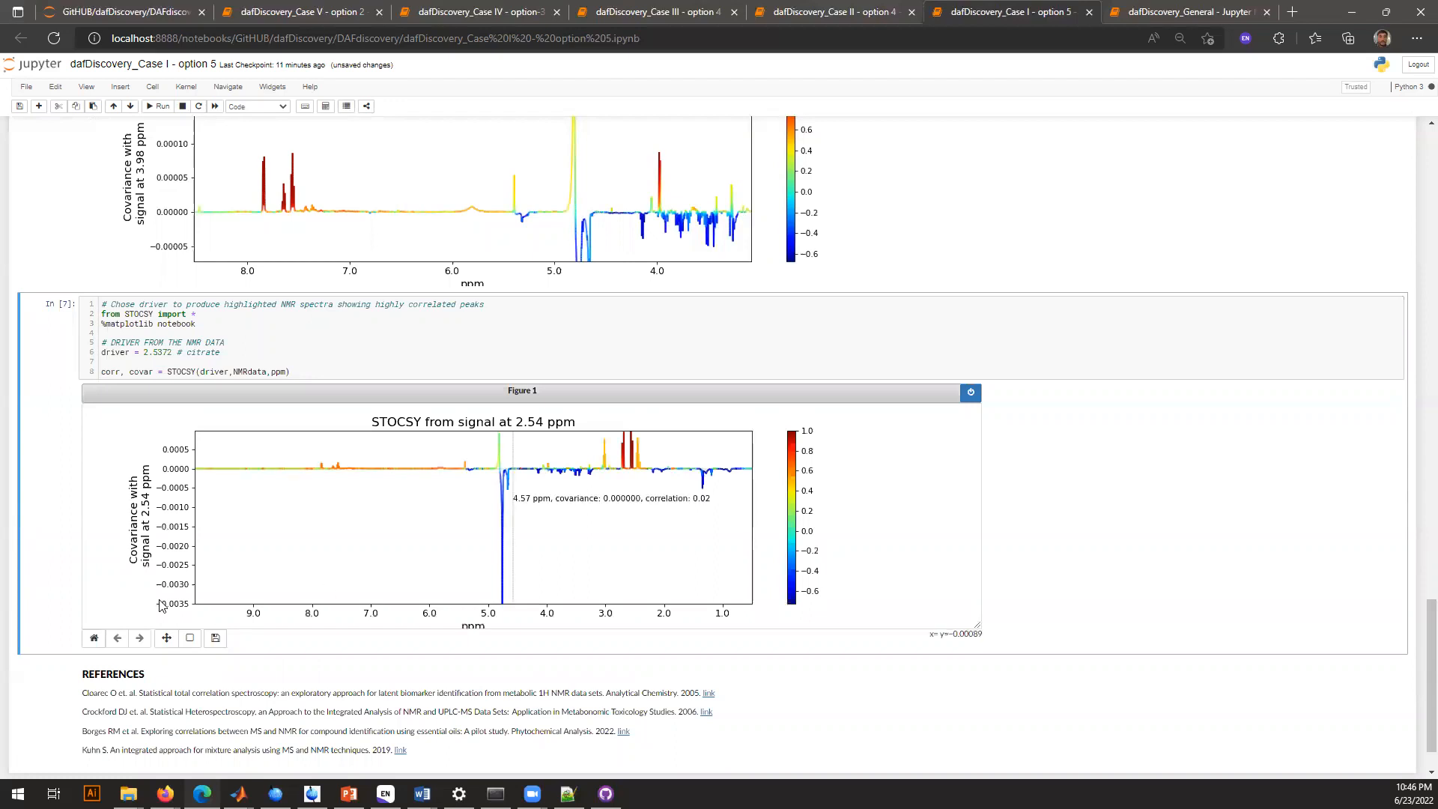
left_click(190, 637)
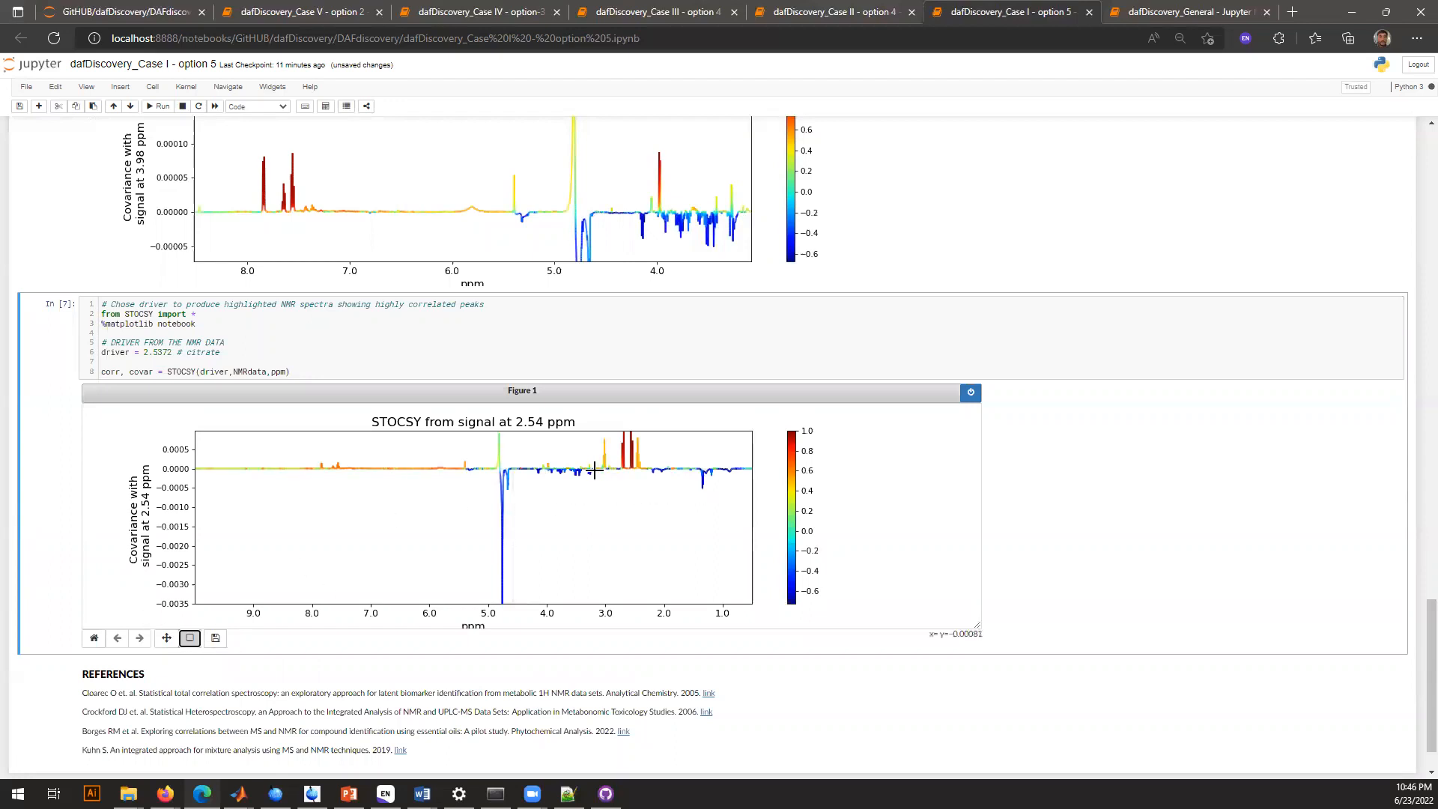
left_click_drag(592, 472, 664, 428)
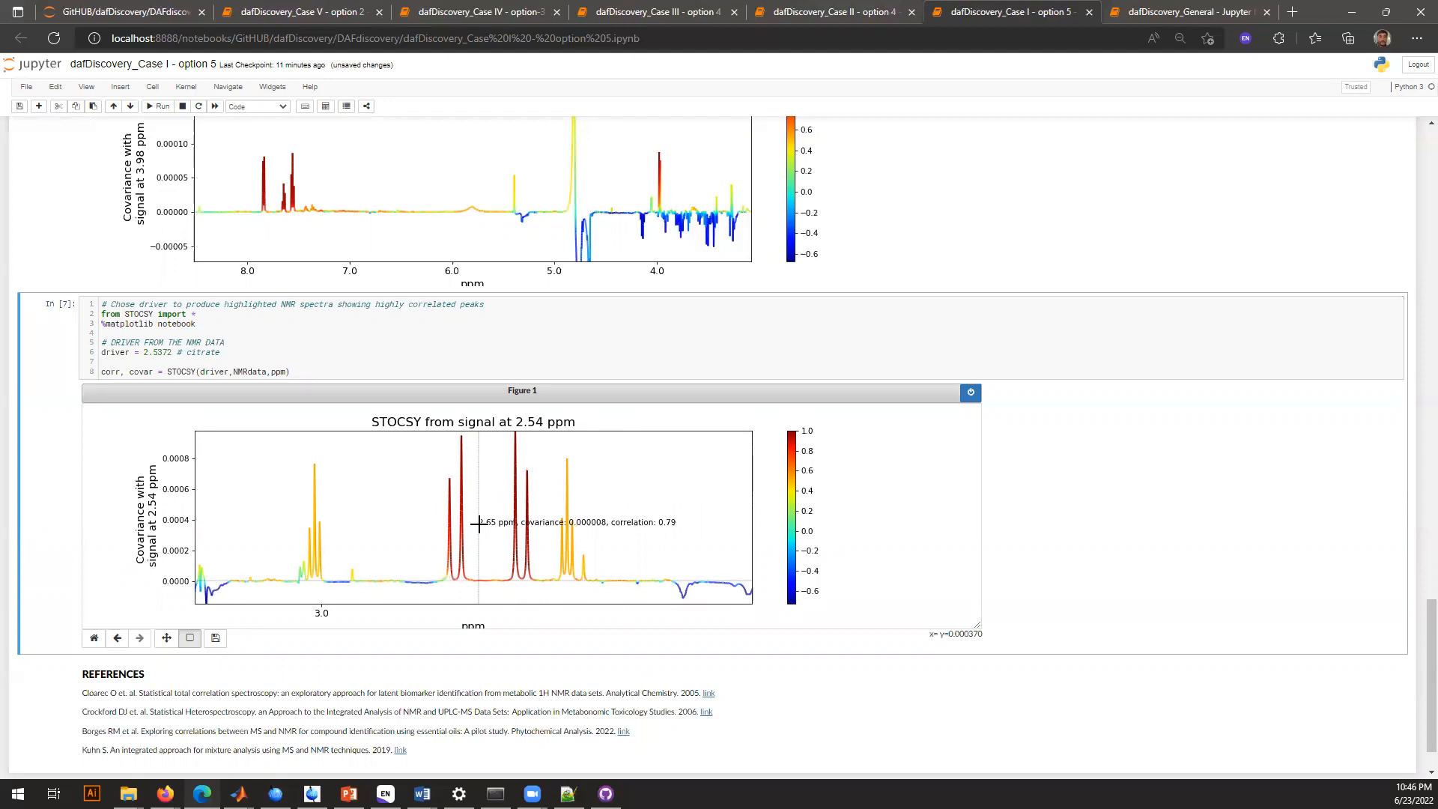
Switch to the Case II - option 4 notebook and run its dependencies import cell
left_click(809, 7)
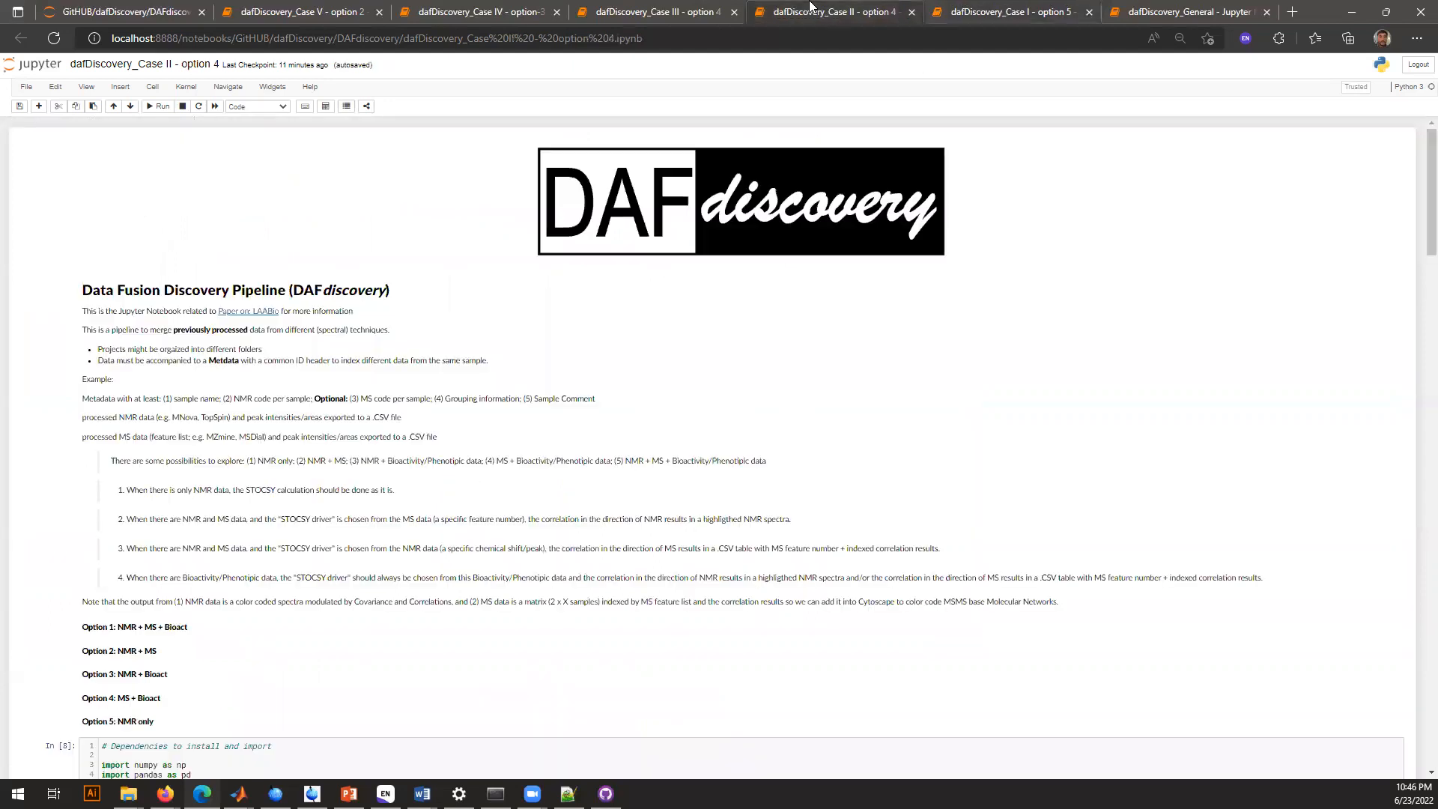
scroll(528, 438, "down", 4)
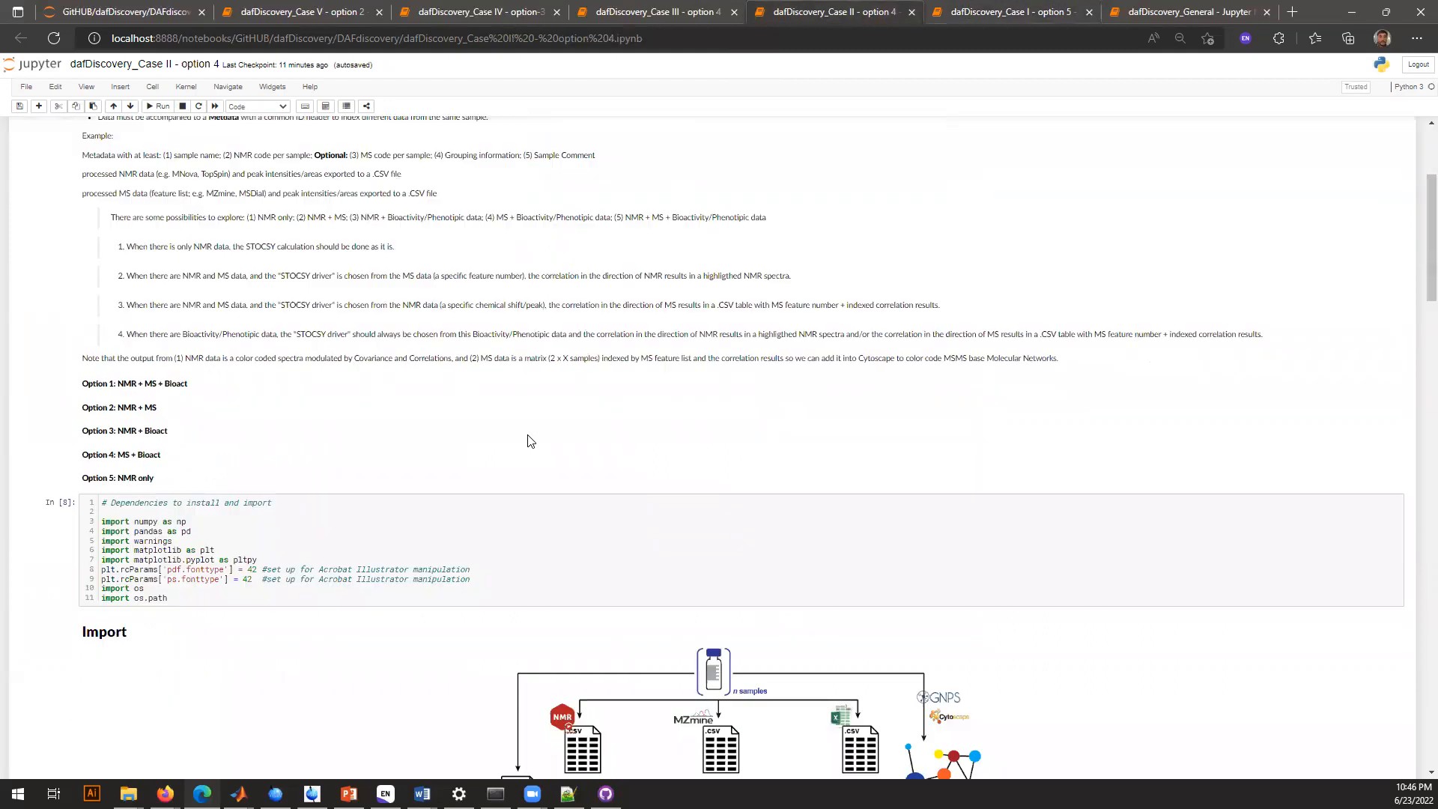
left_click(462, 481)
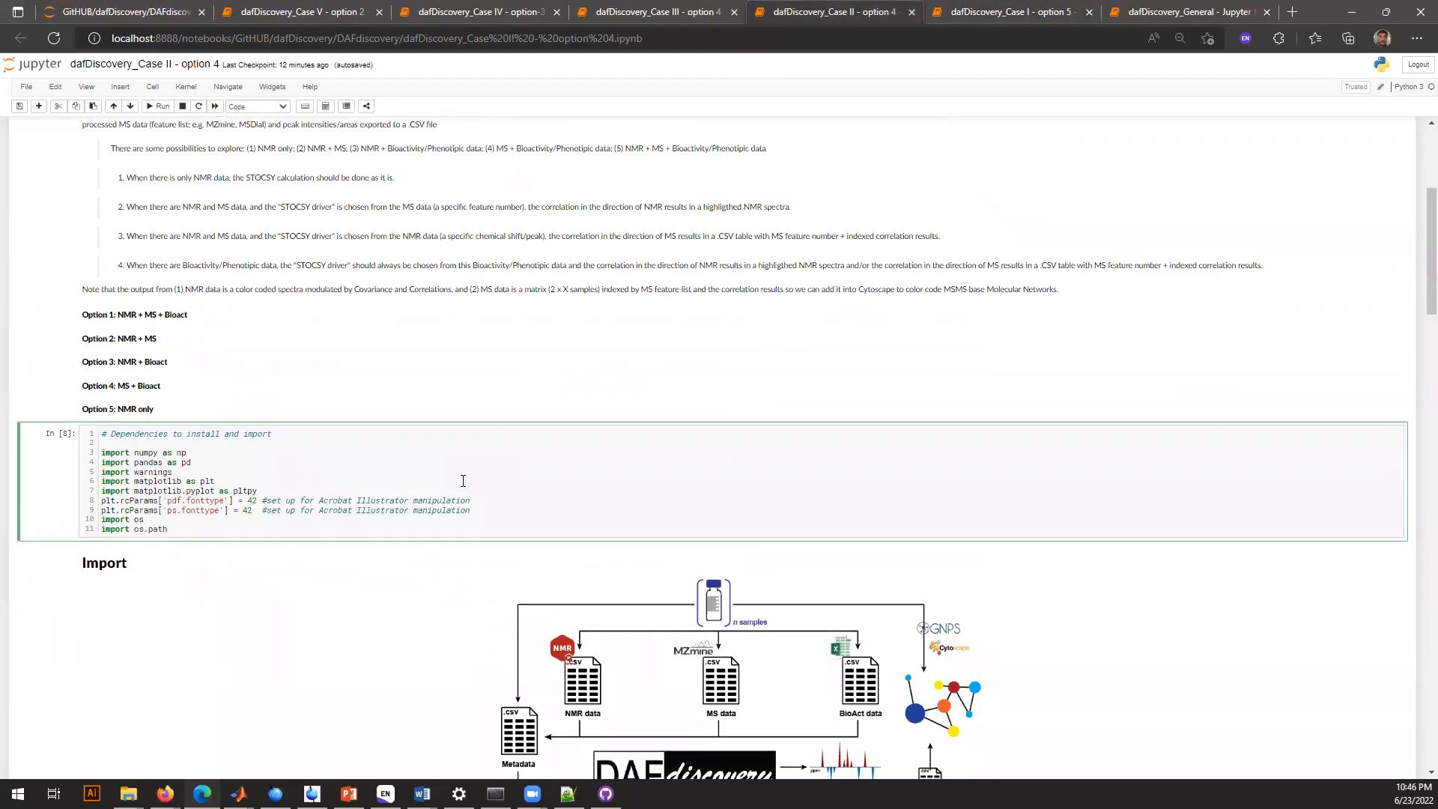
Run the cell that sets the project to CaseII and changes into the project folder
scroll(463, 481, "down", 7)
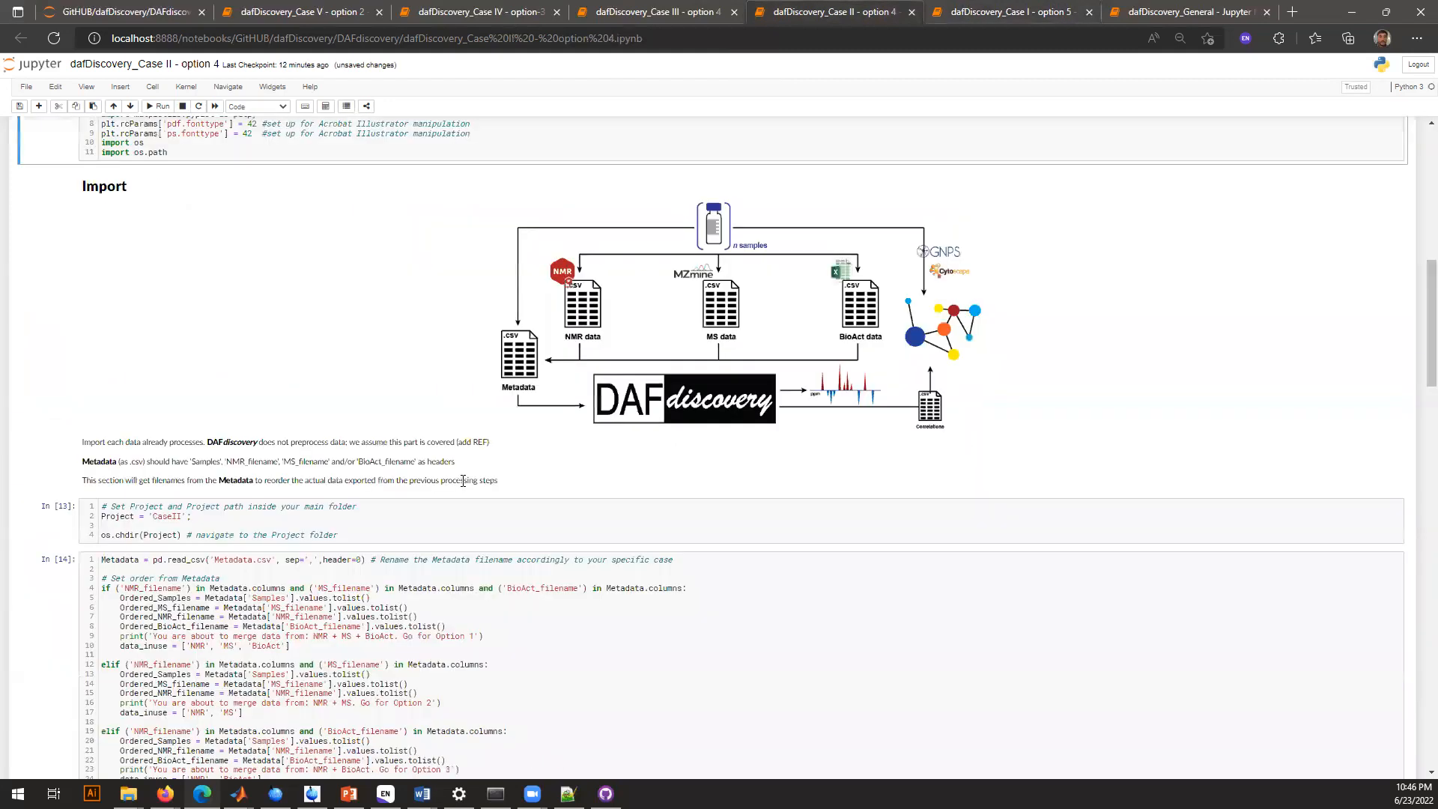
left_click(403, 374)
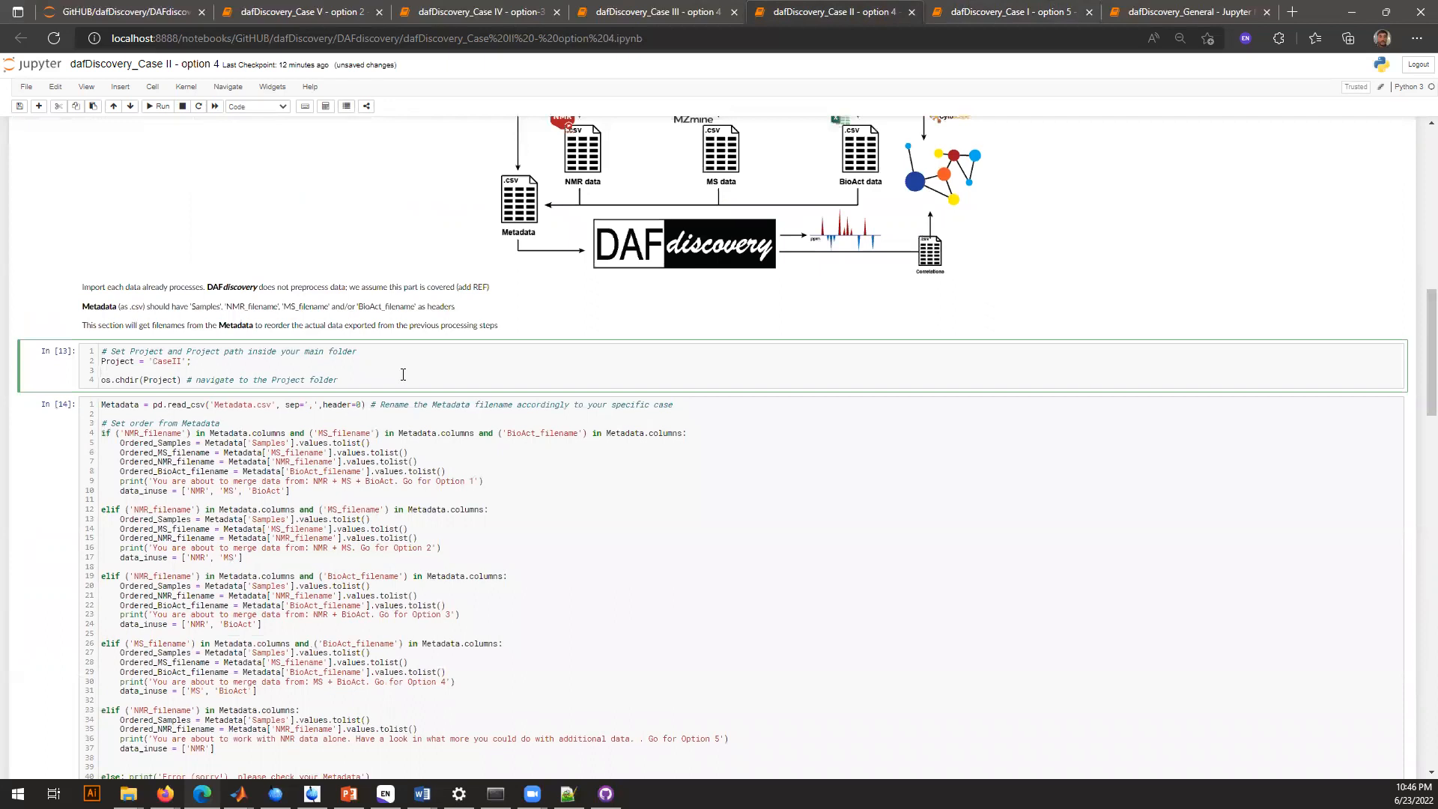
key("ctrl+Return")
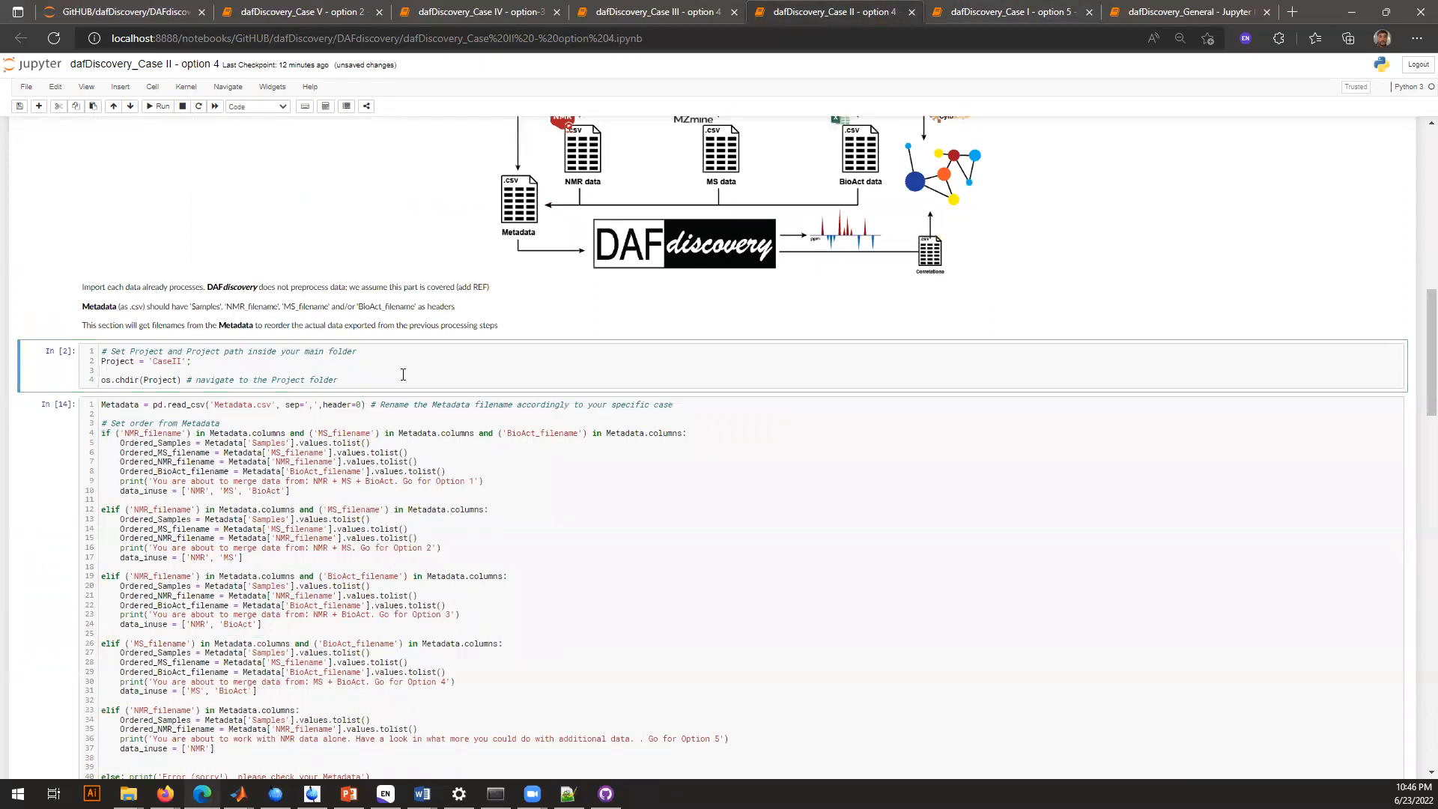
Run the Case II cell that reads Metadata.csv and sets the sample order and data types in use
left_click(271, 441)
scroll(271, 442, "down", 2)
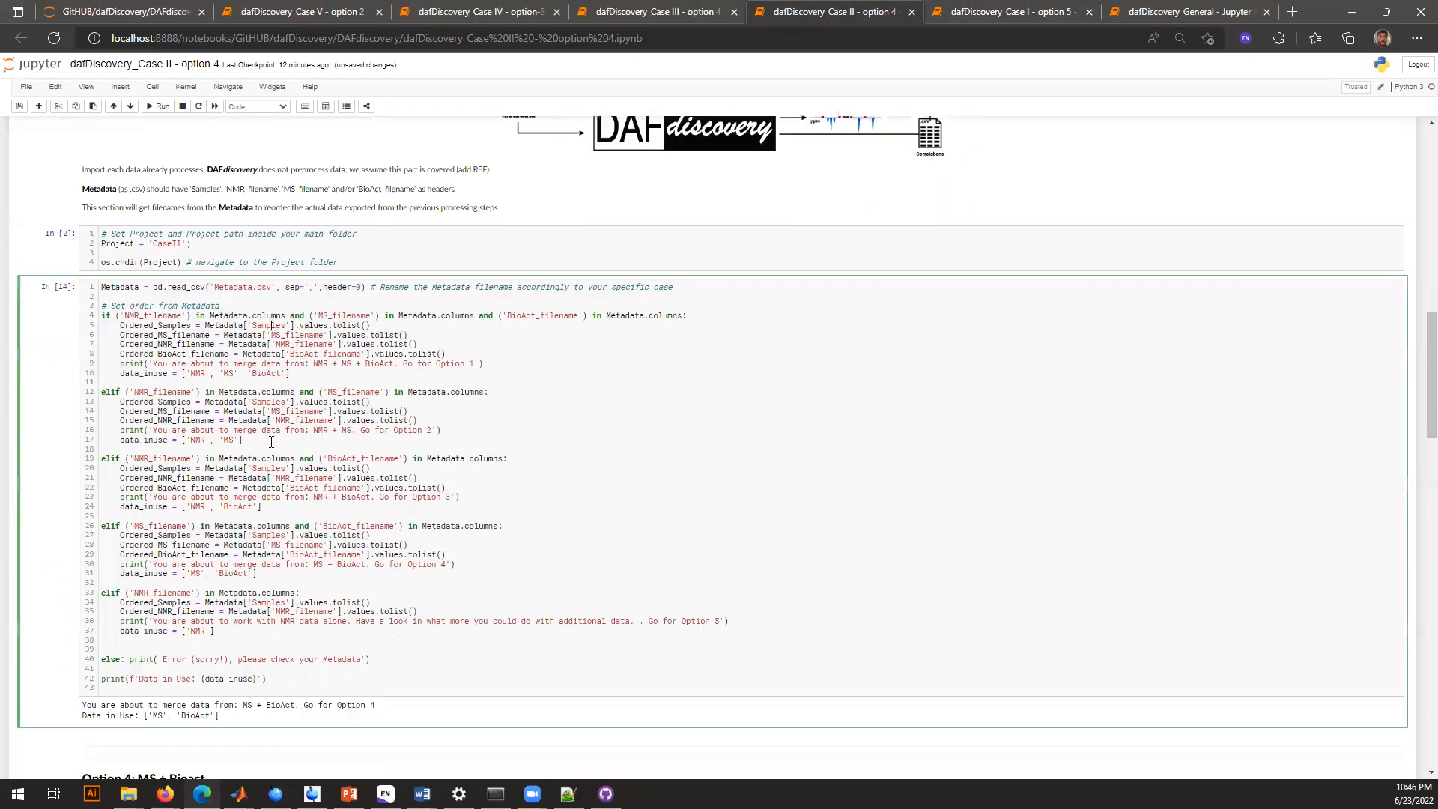
key("ctrl+Return")
Examine the metadata cell's output and the condition that checks Metadata for the MS_filename and BioAct_filename columns
scroll(171, 547, "down", 2)
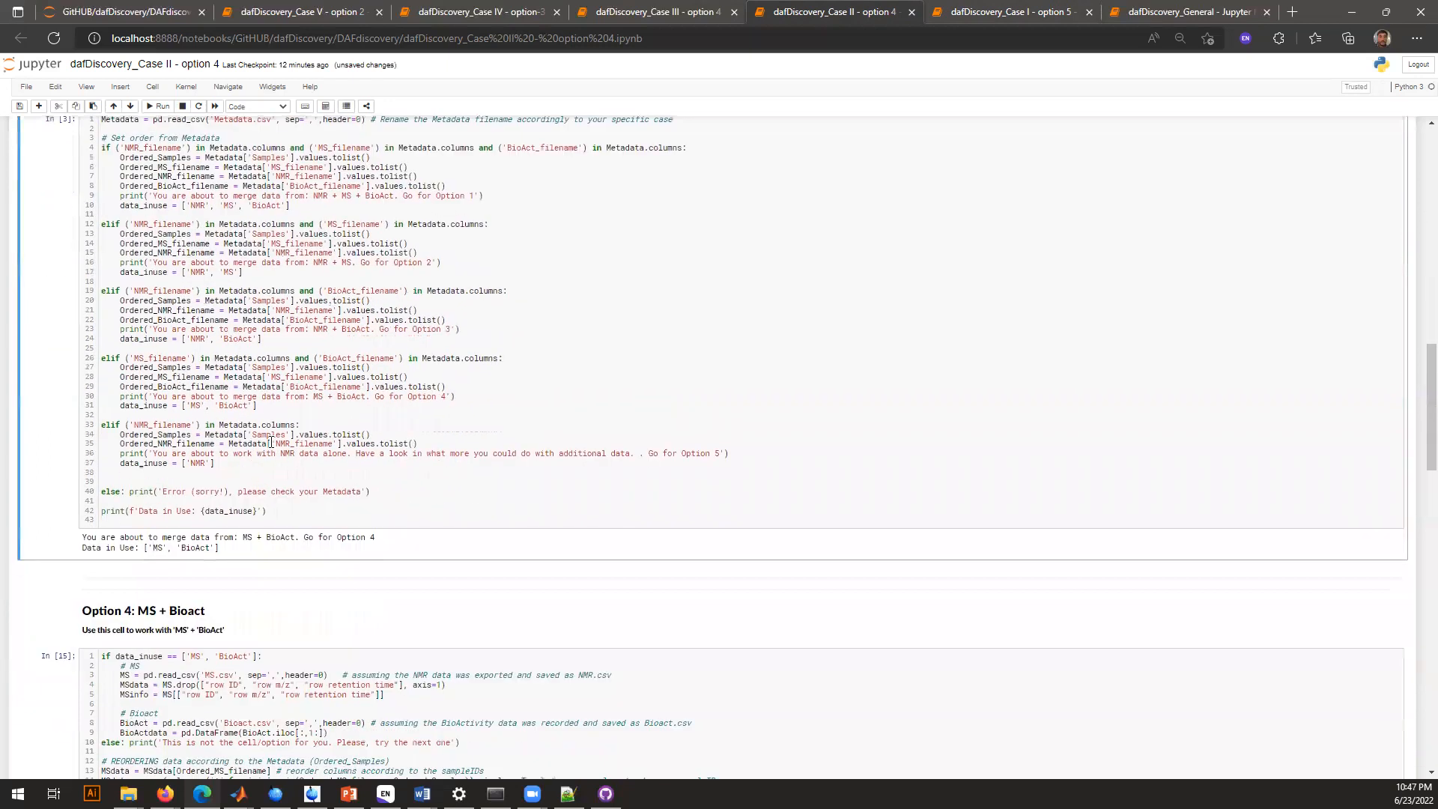
left_click_drag(149, 545, 169, 547)
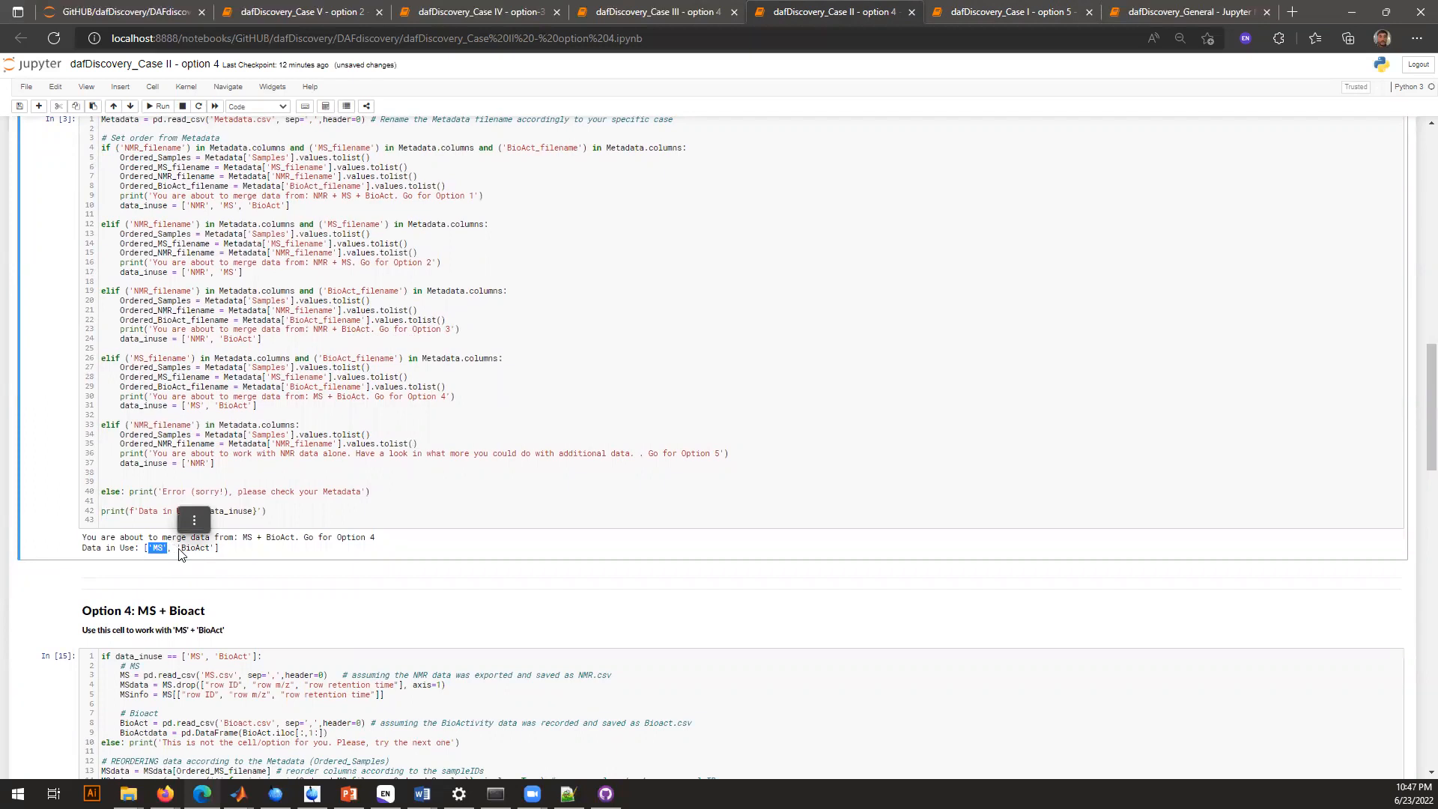
left_click(178, 553)
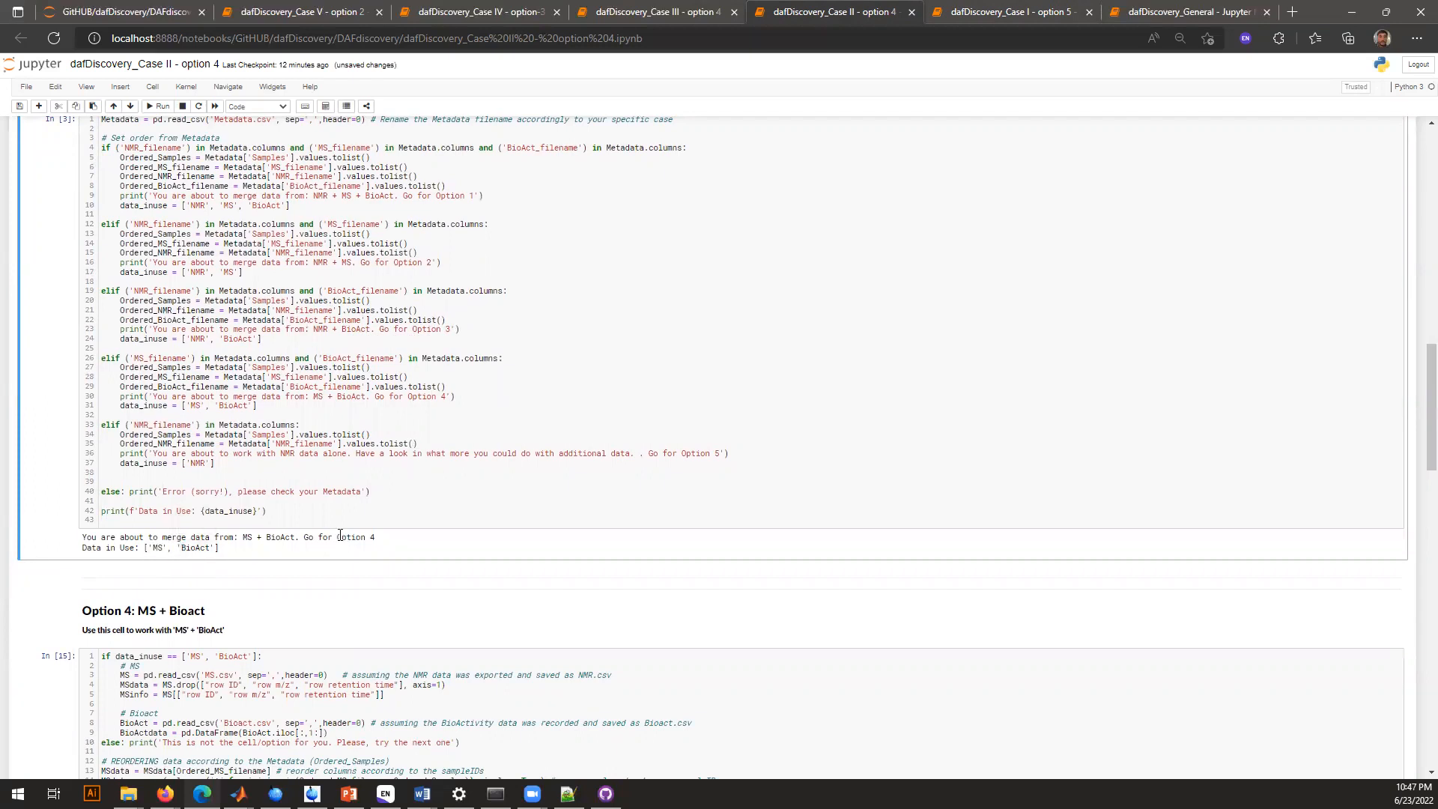
left_click_drag(337, 537, 376, 539)
left_click(194, 361)
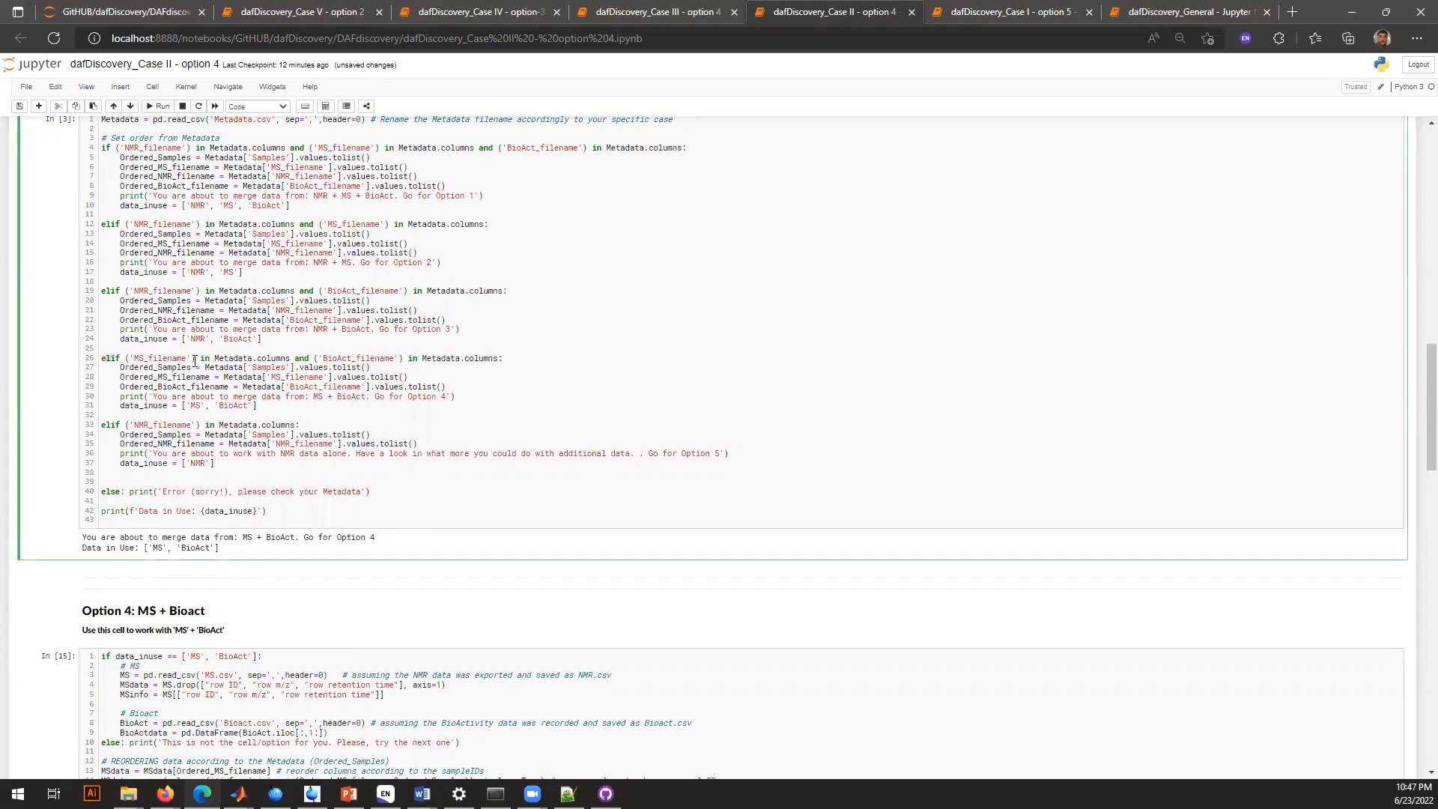
double_click(226, 360)
double_click(356, 358)
left_click(162, 351)
double_click(157, 358)
Run the Option 4 MS + Bioact cell to reorder and merge both datasets and save them as data/MergeDF_MS_BioAct.csv
scroll(326, 480, "down", 2)
scroll(327, 481, "down", 3)
left_click(334, 316)
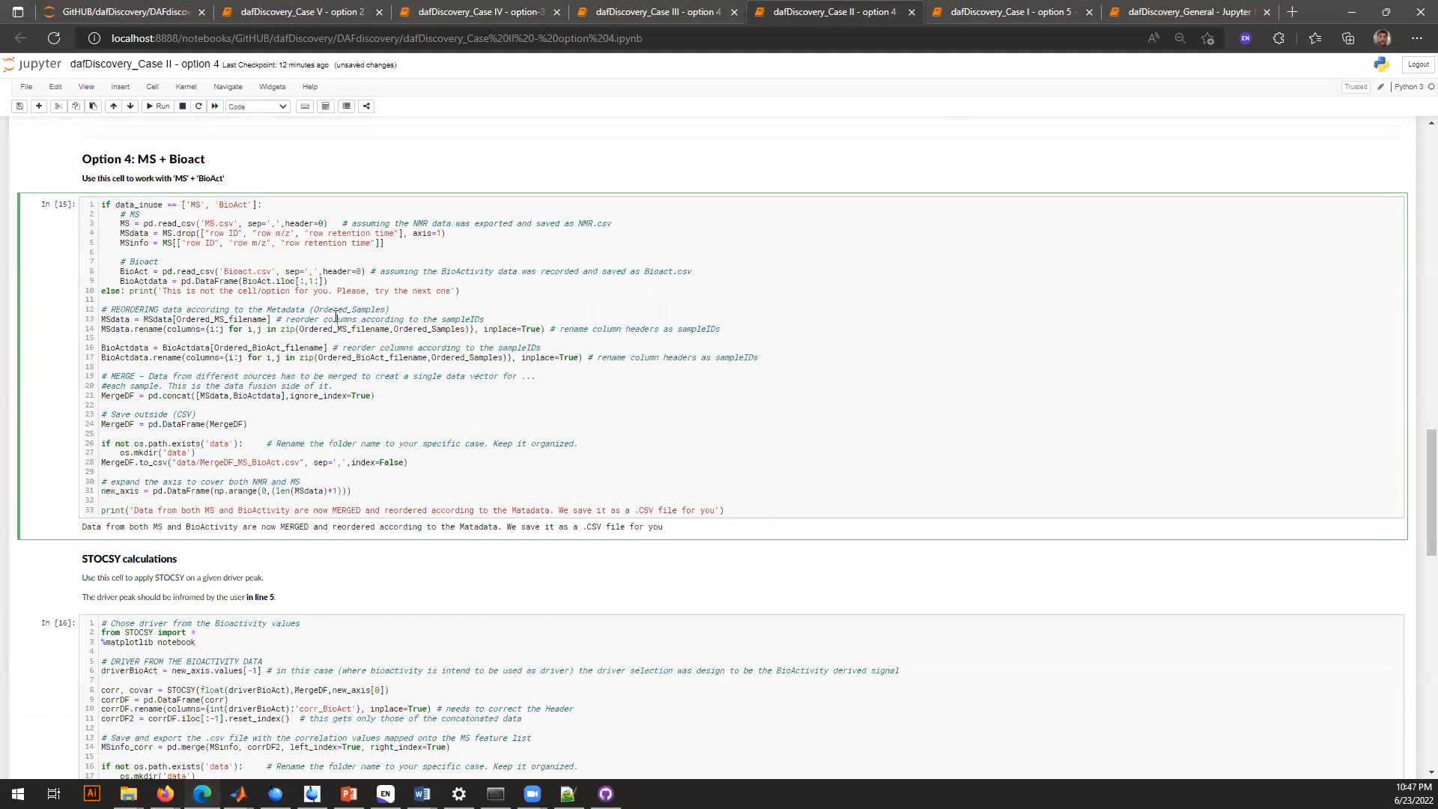
key("ctrl+Return")
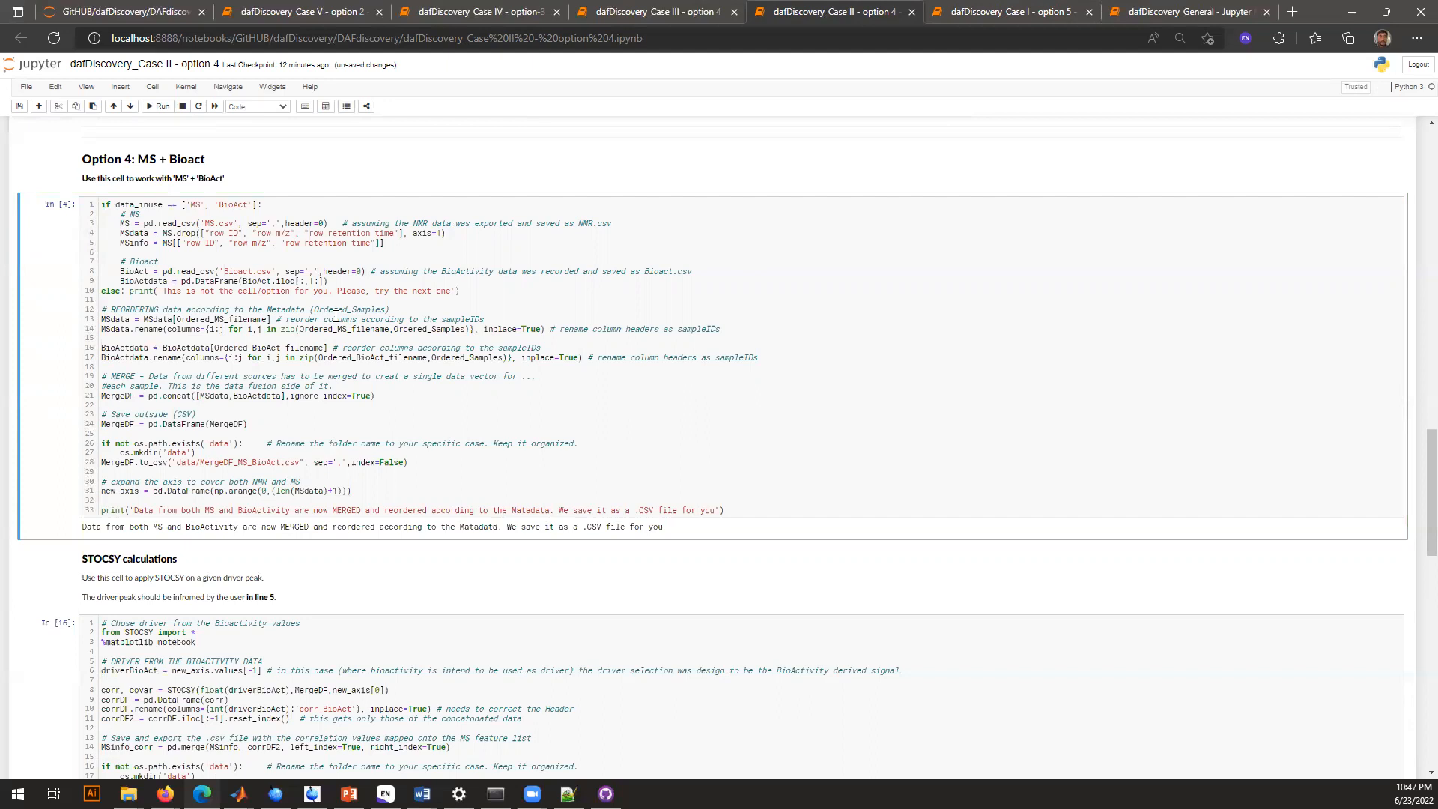
scroll(335, 315, "down", 1)
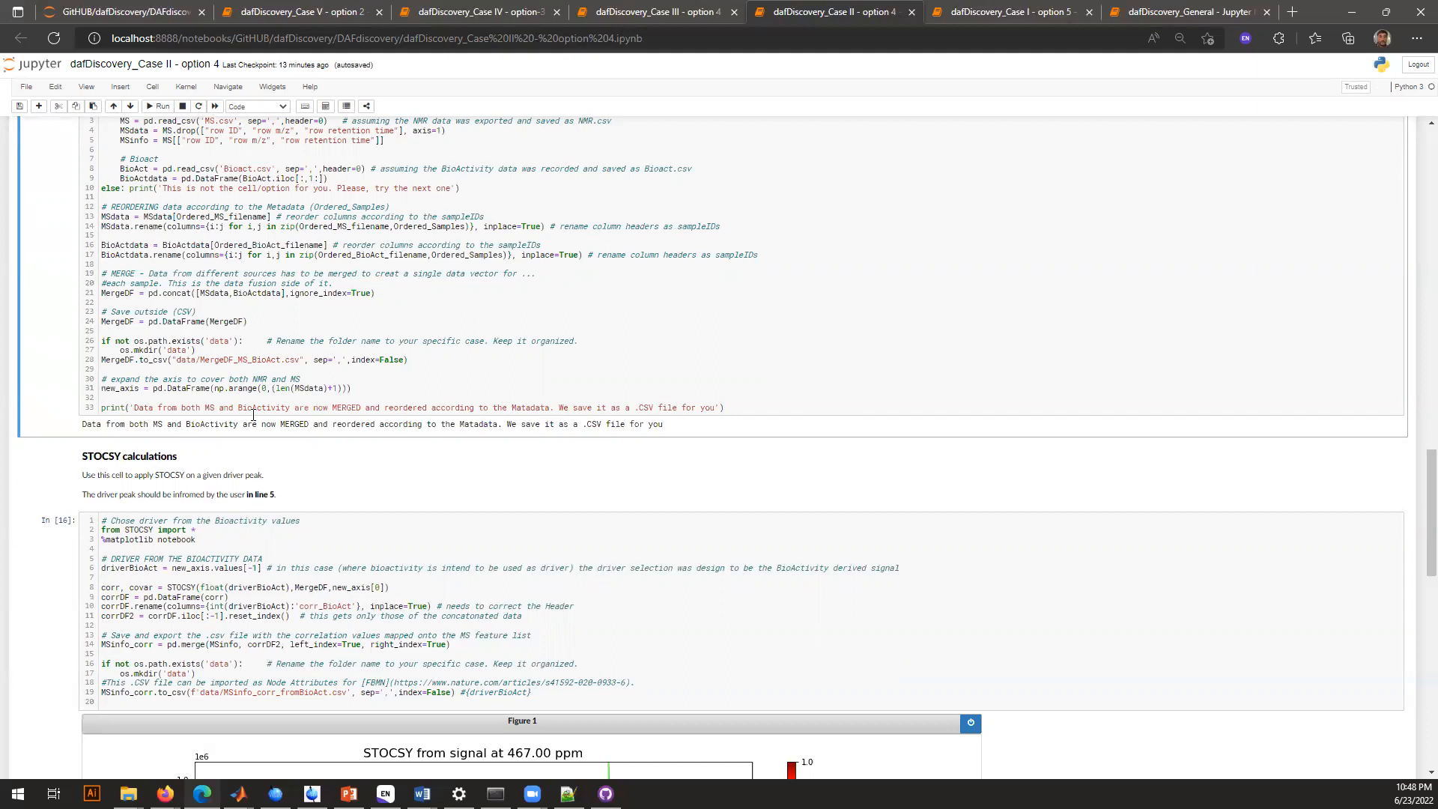
left_click_drag(583, 424, 599, 424)
left_click(599, 424)
Run the bioactivity STOCSY cell with new_axis.values[-1] as the driver, exporting the MS feature correlations to data/MSinfo_corr_fromBioAct.csv
scroll(599, 423, "down", 2)
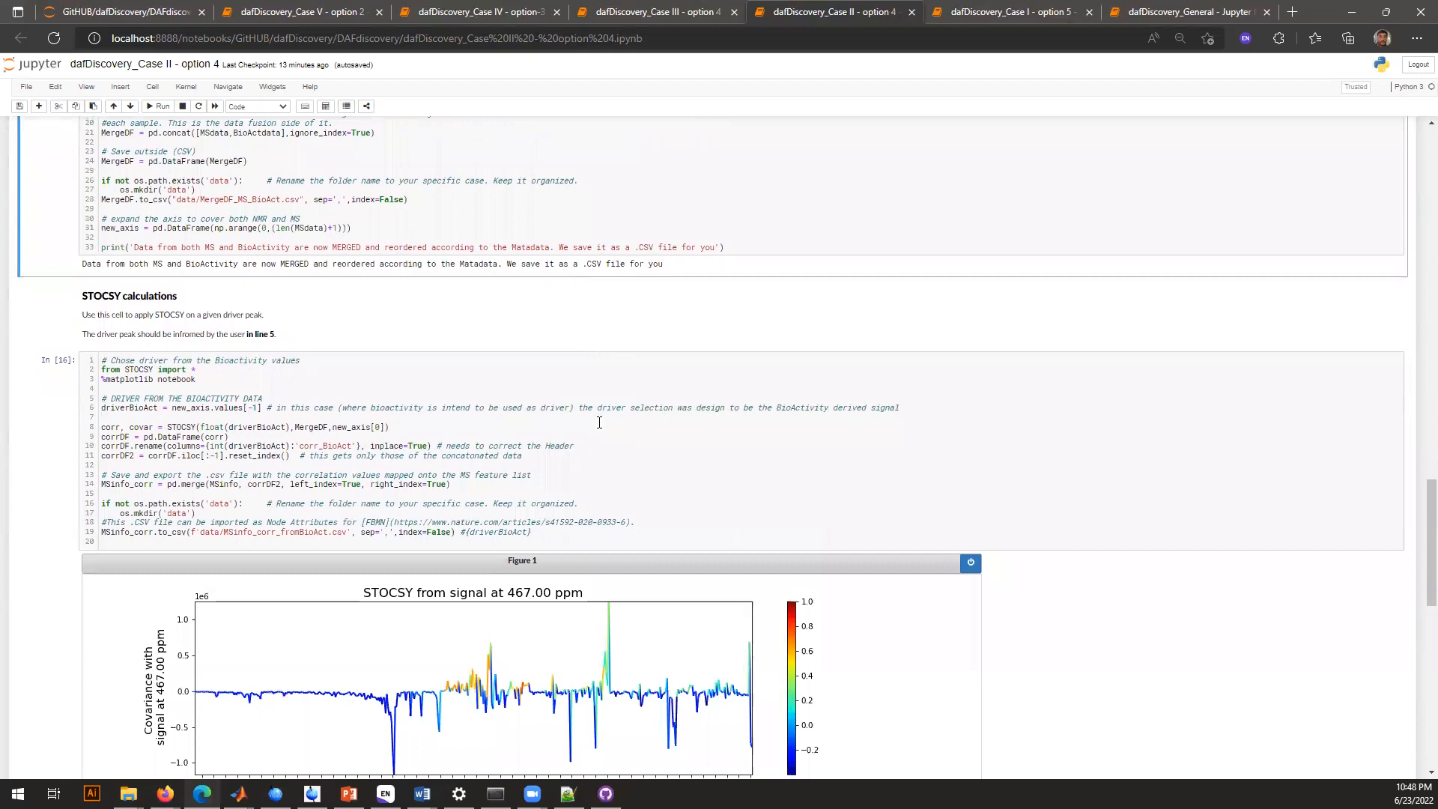
left_click(273, 364)
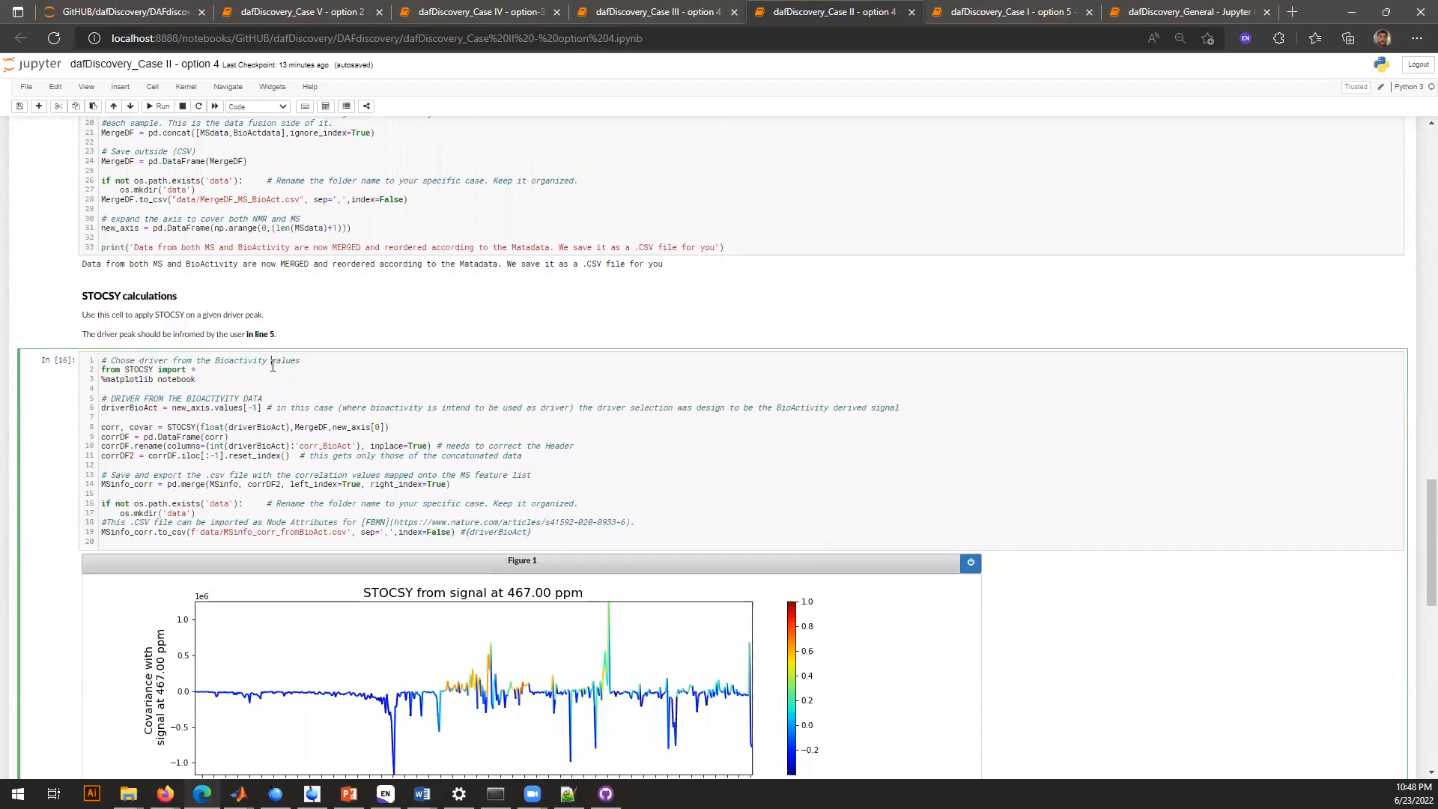
scroll(272, 364, "down", 1)
double_click(117, 327)
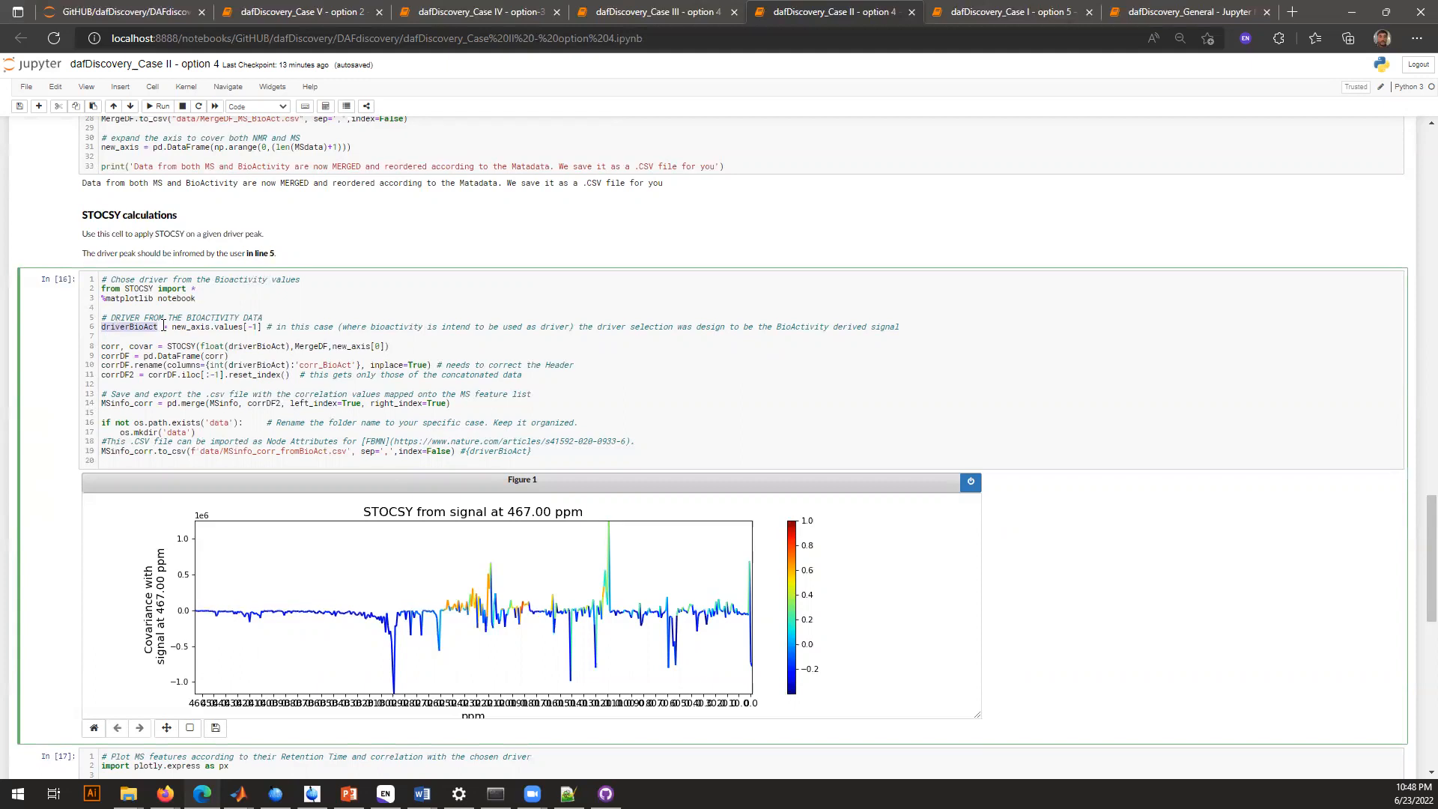
left_click_drag(171, 327, 262, 327)
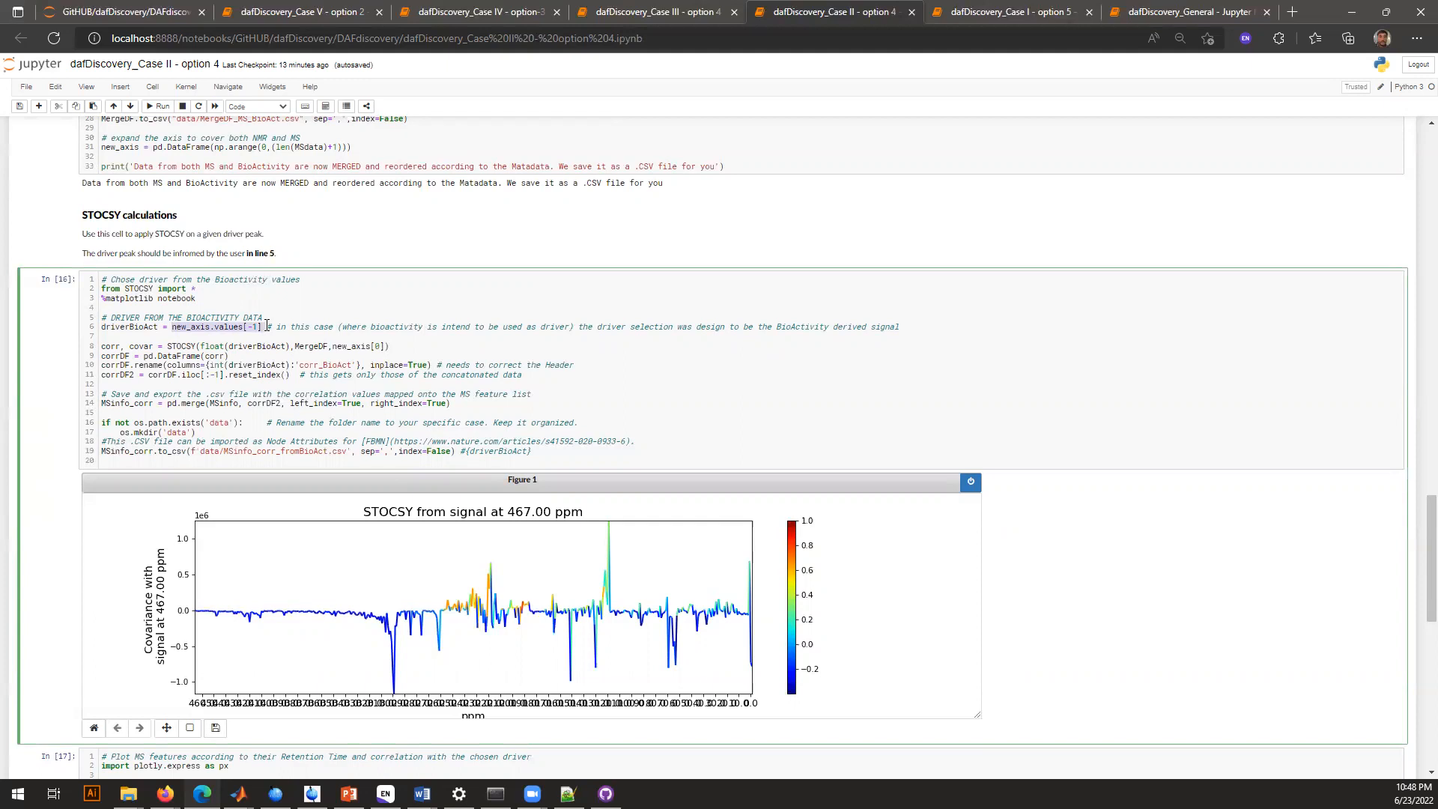
scroll(267, 324, "up", 2)
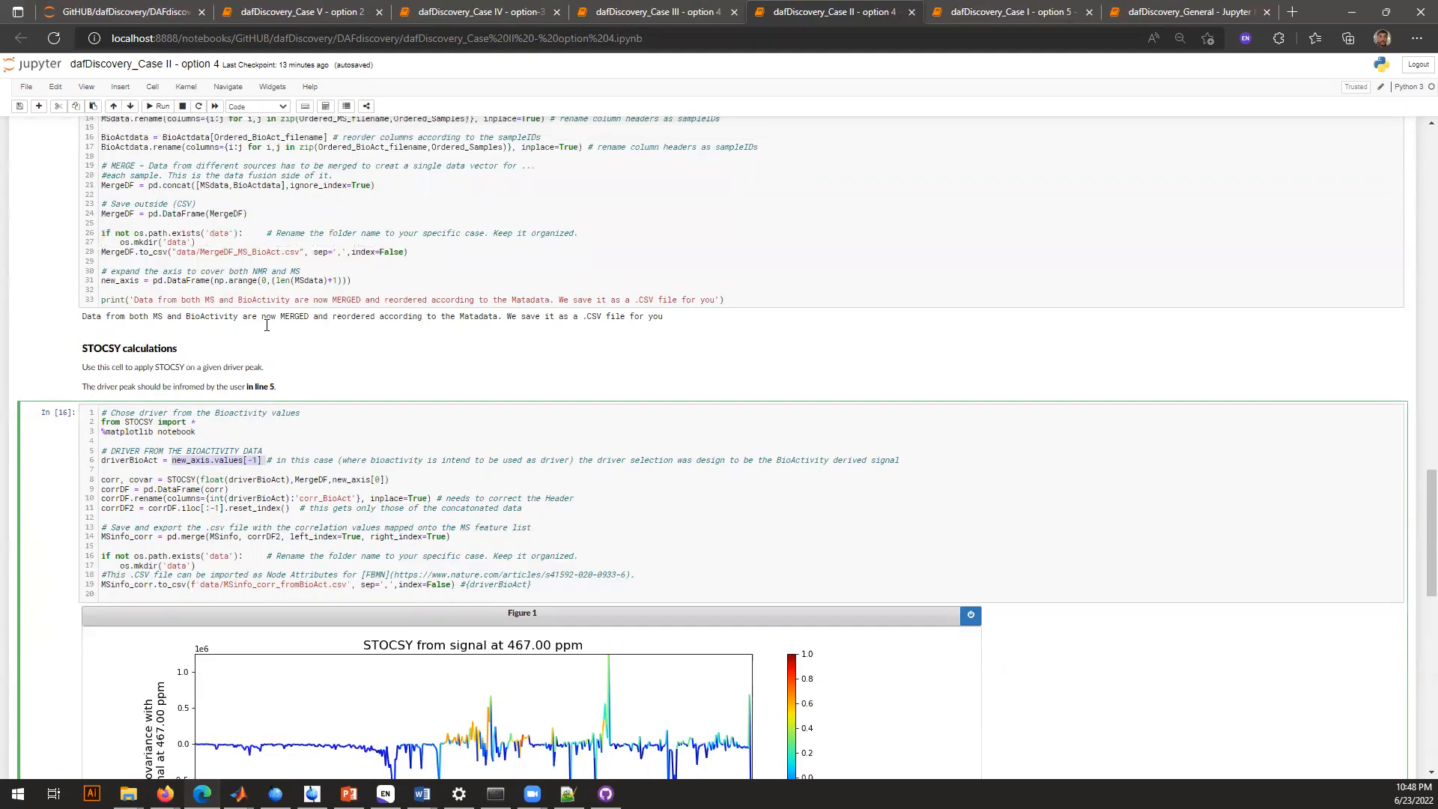
left_click(253, 430)
key("ctrl+Return")
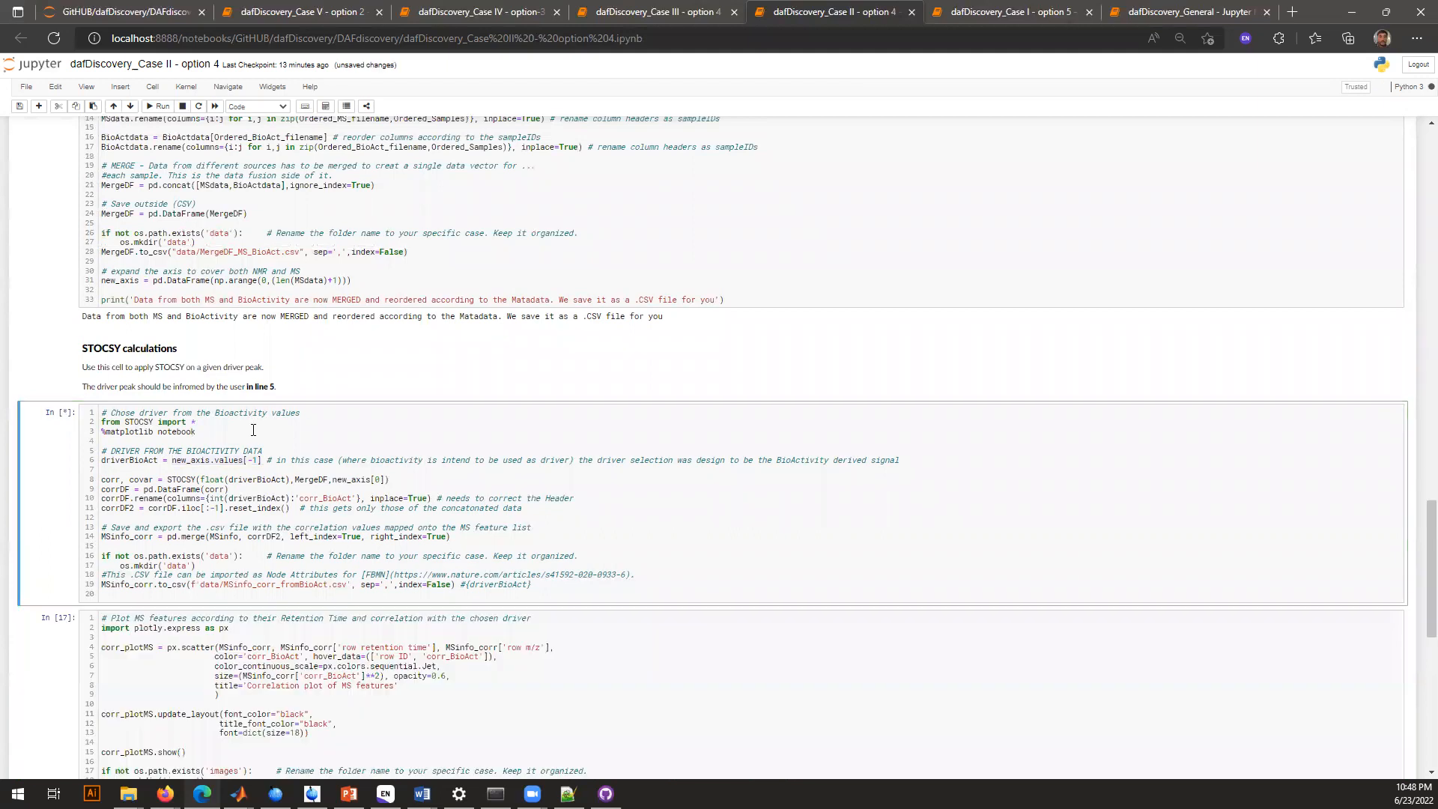
Examine the STOCSY figure and highlight the MSinfo_corr_fromBioAct.csv file name in the Case II export line
scroll(253, 429, "down", 4)
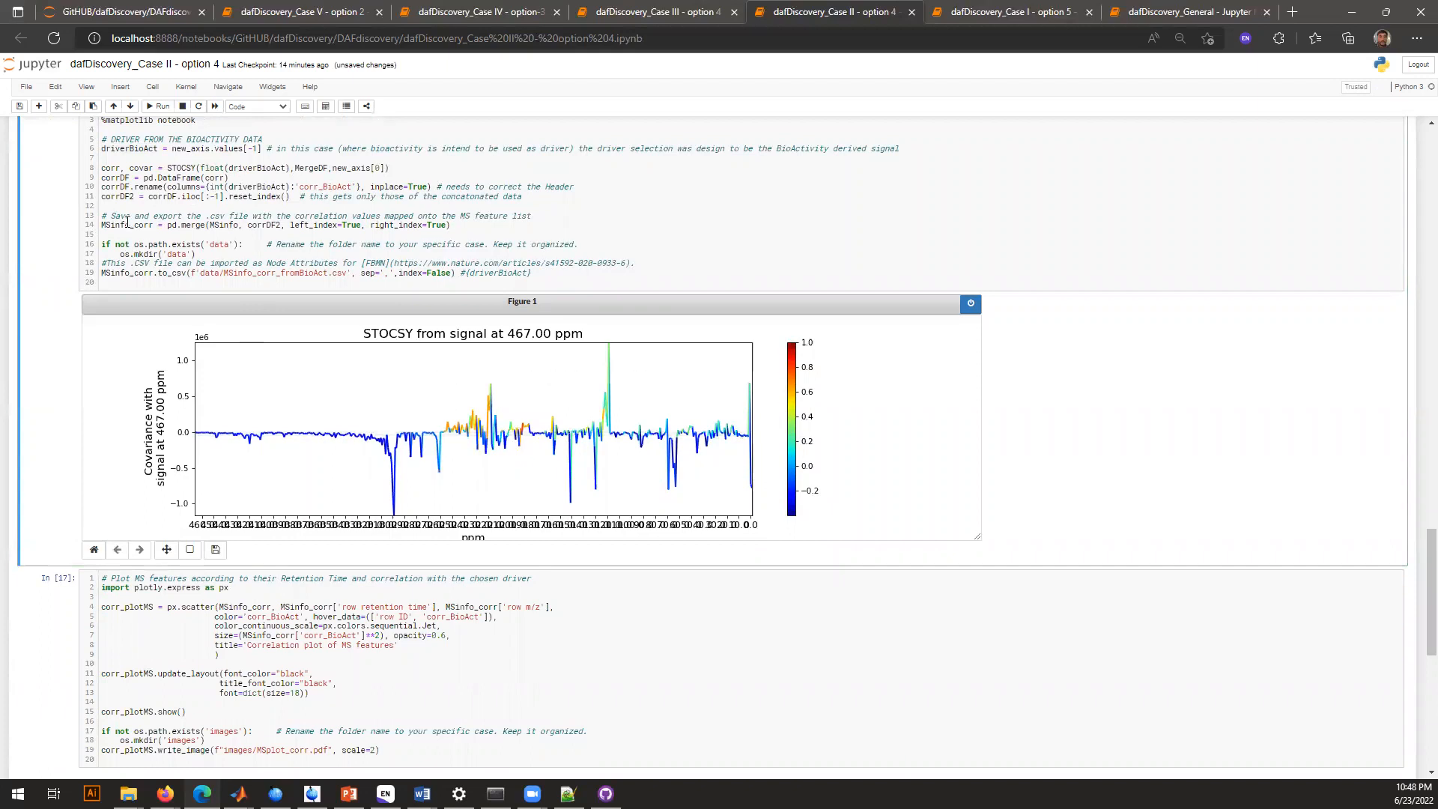
double_click(262, 272)
left_click_drag(261, 272, 343, 272)
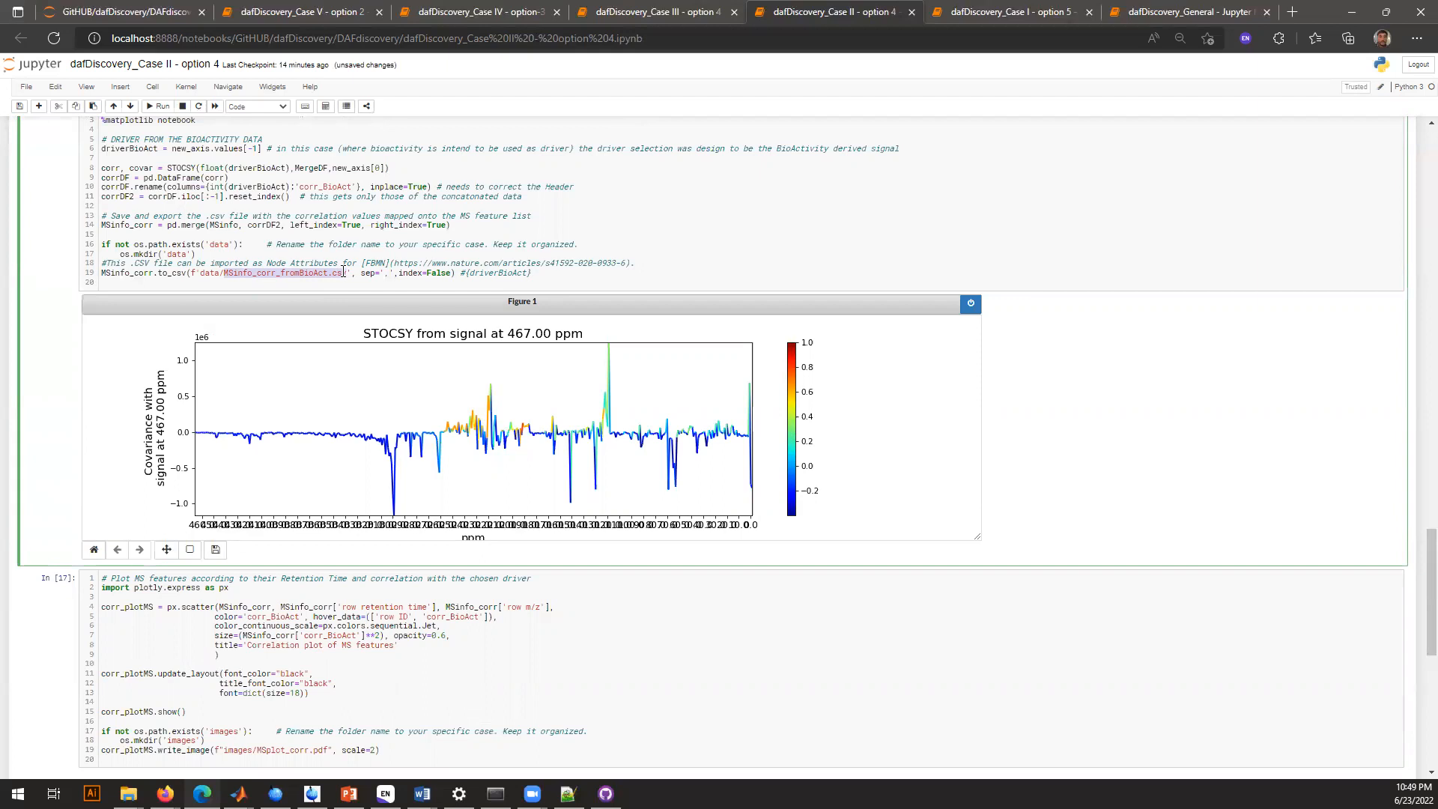
Run the Case II cell that plots MS features by retention time and bioactivity correlation, saving images/MSplot_corr.pdf
scroll(344, 273, "down", 4)
left_click(305, 365)
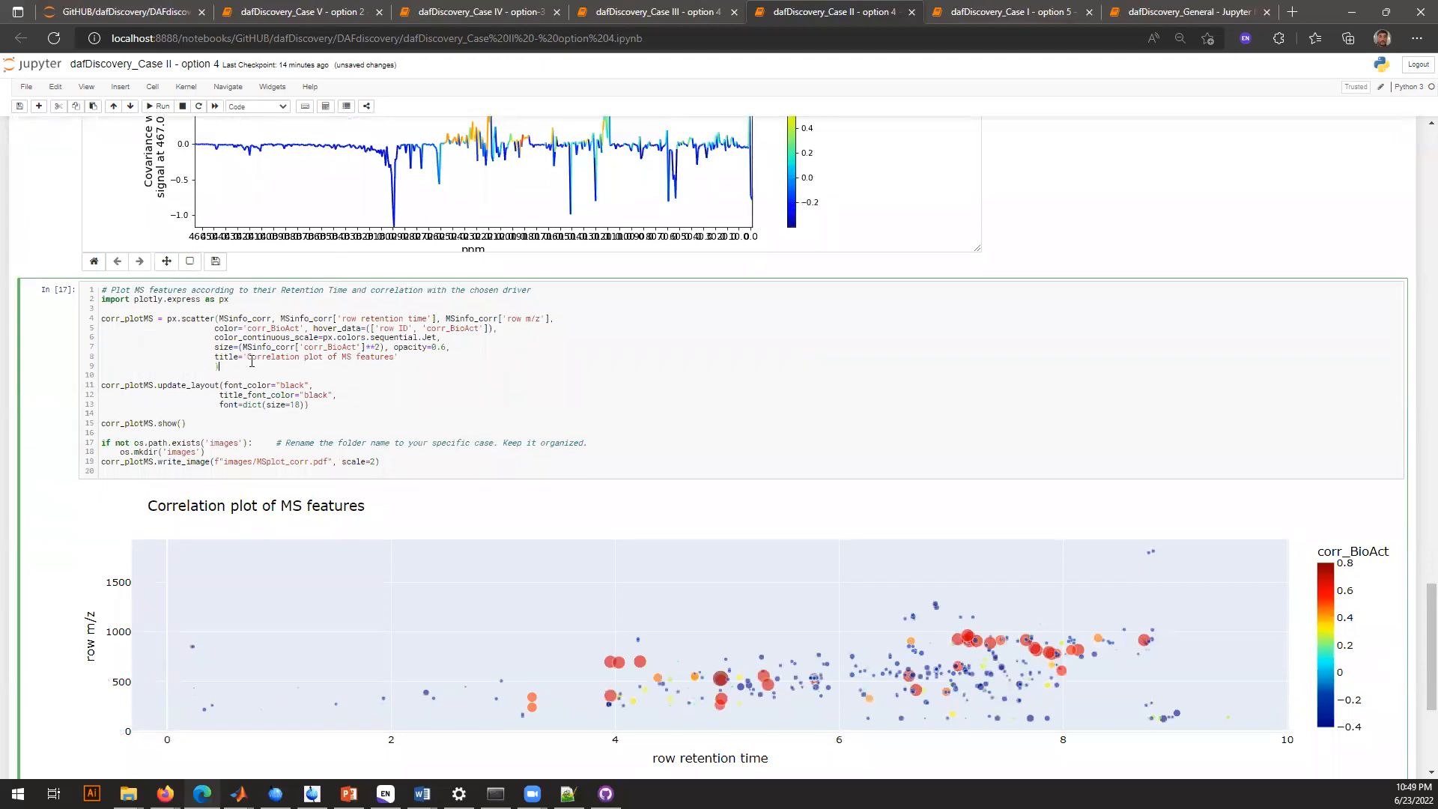
scroll(252, 361, "down", 1)
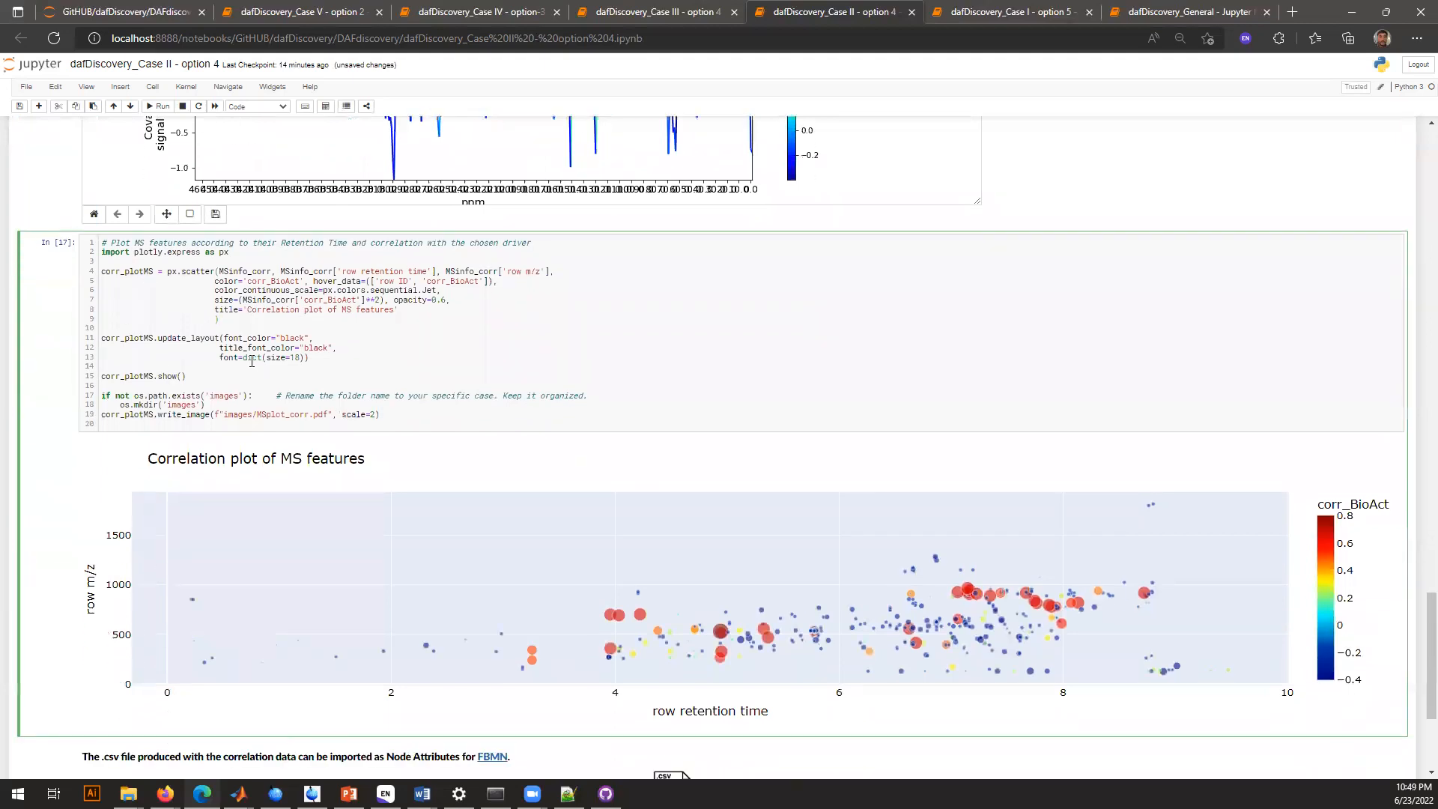
key("ctrl+Return")
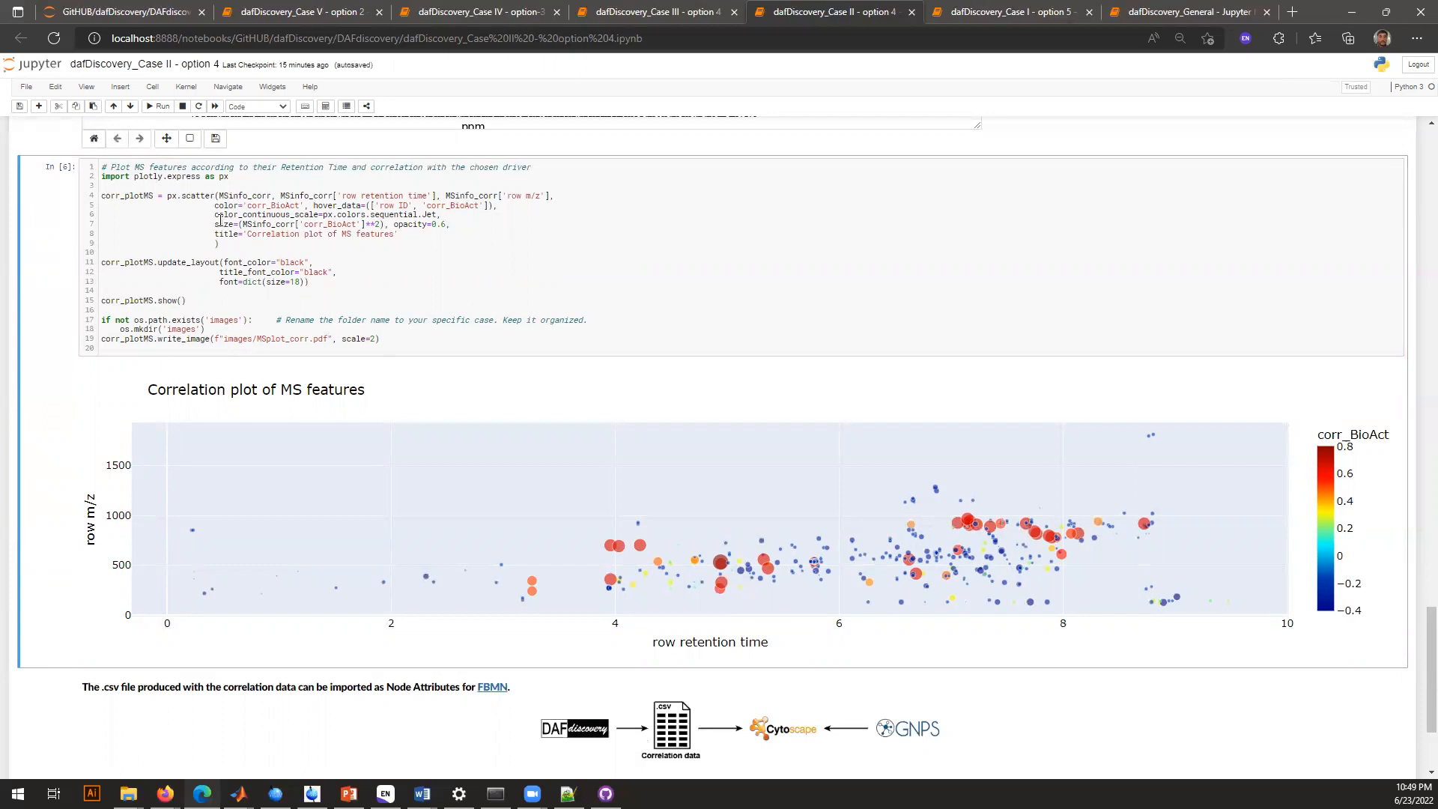
Highlight the squared corr_BioAct size argument and inspect the details of the highly correlated features in the Case II scatter plot
left_click_drag(212, 222, 386, 223)
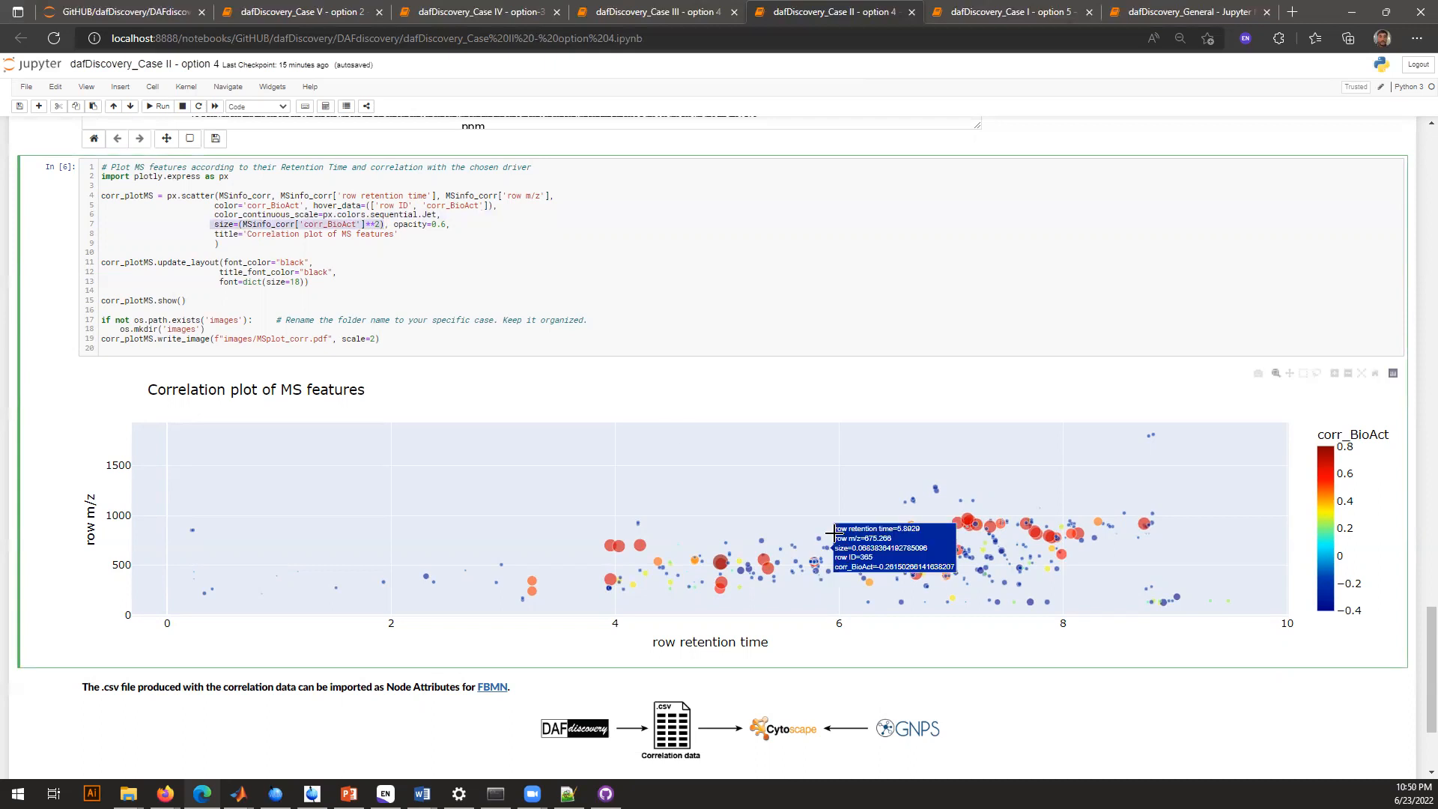
mouse_move(618, 542)
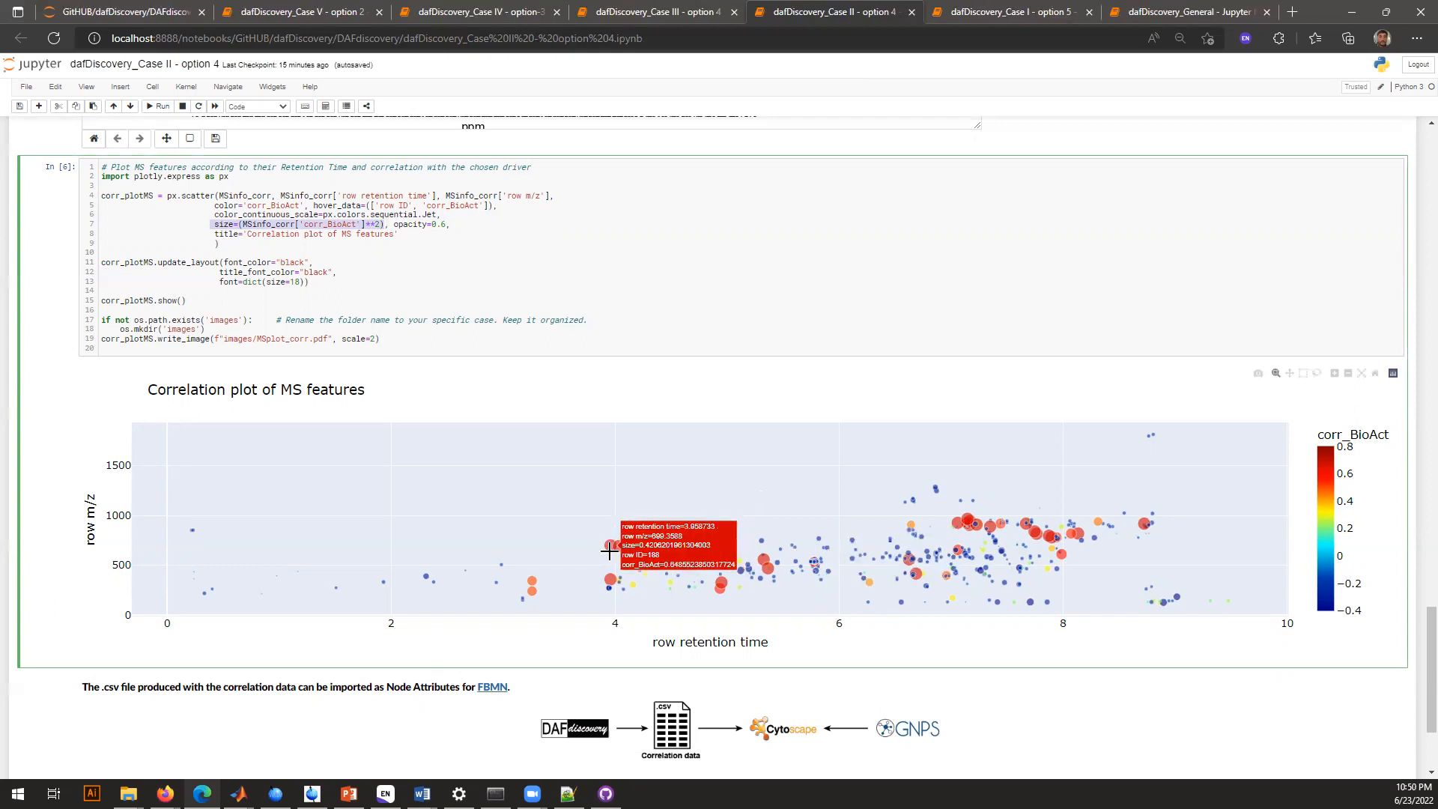
mouse_move(608, 575)
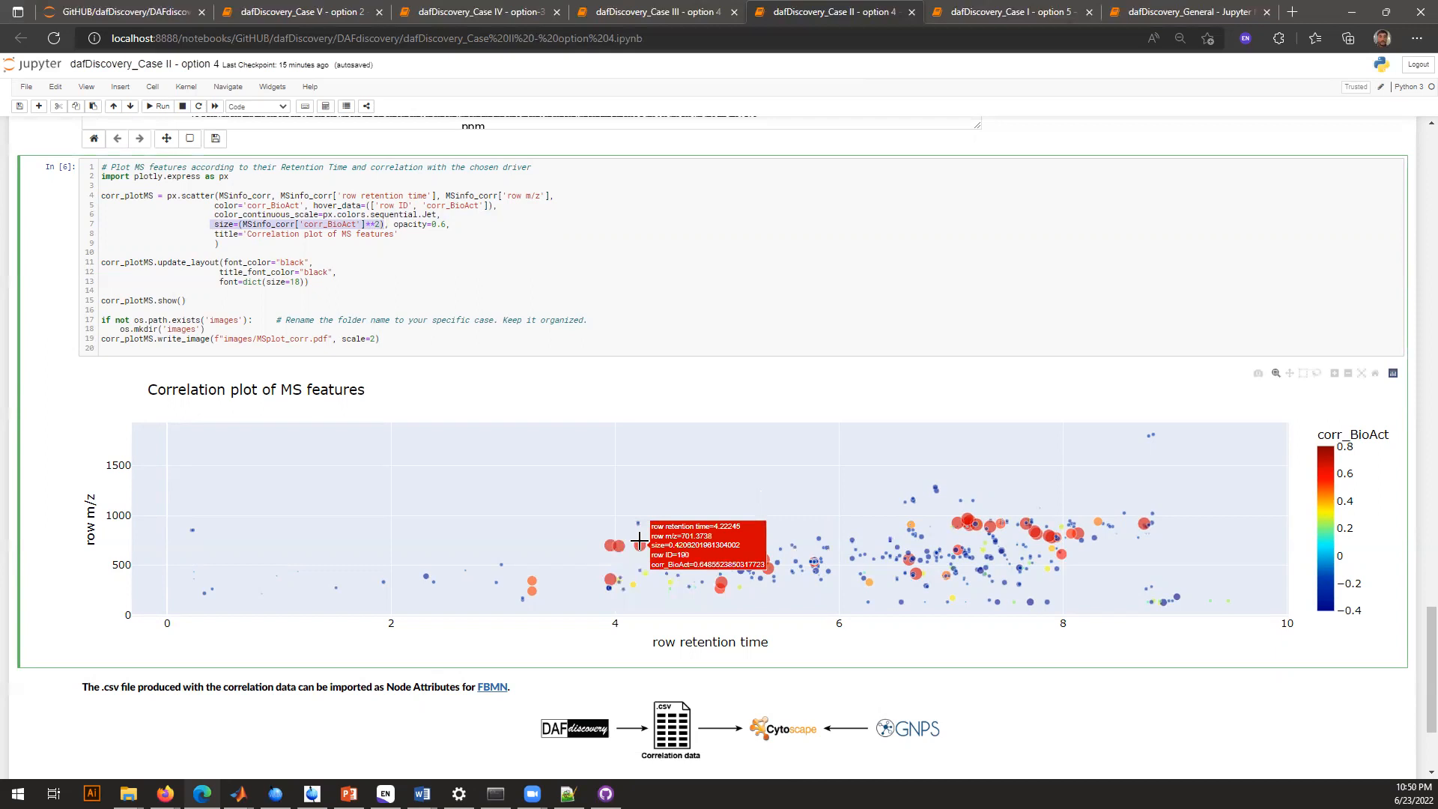
mouse_move(719, 554)
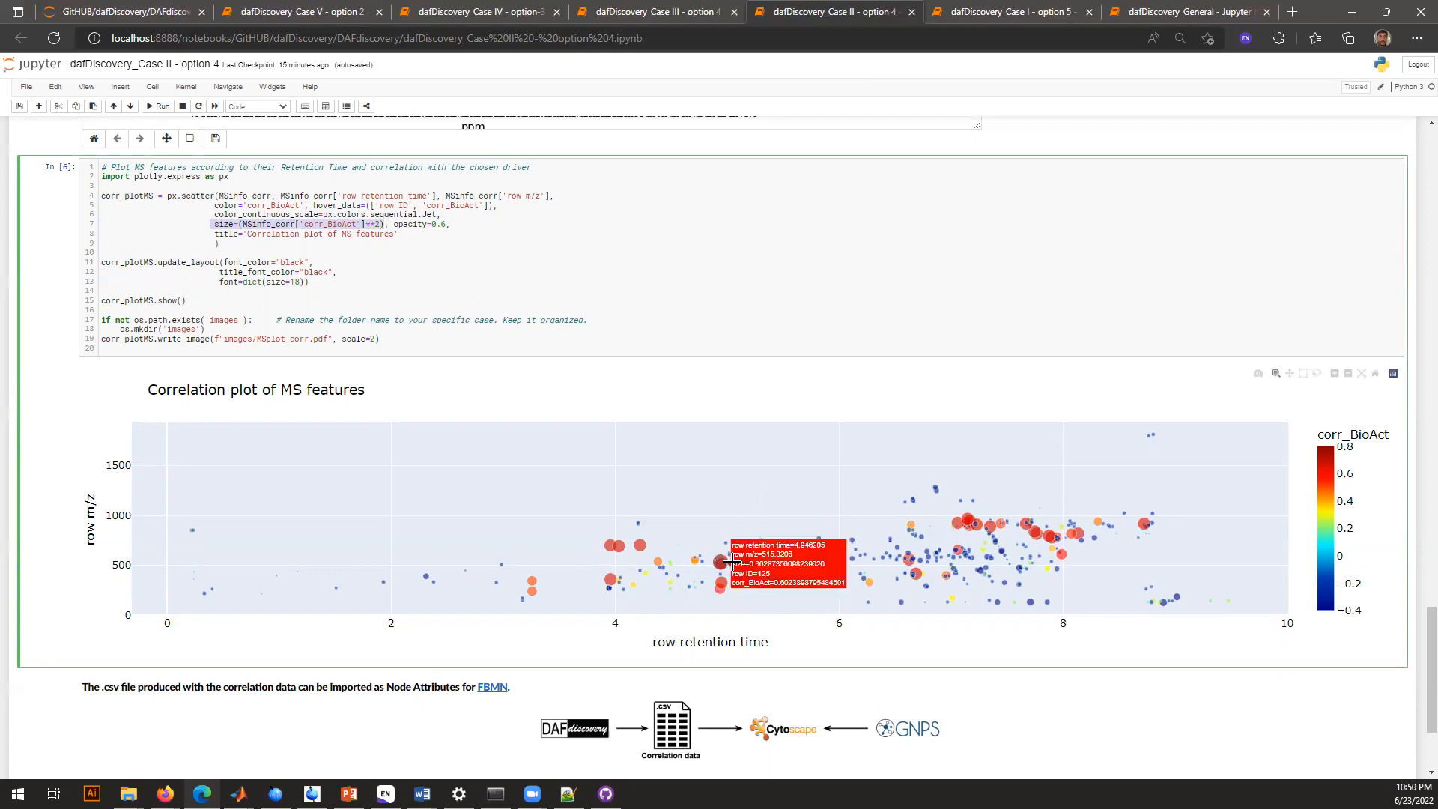
mouse_move(768, 560)
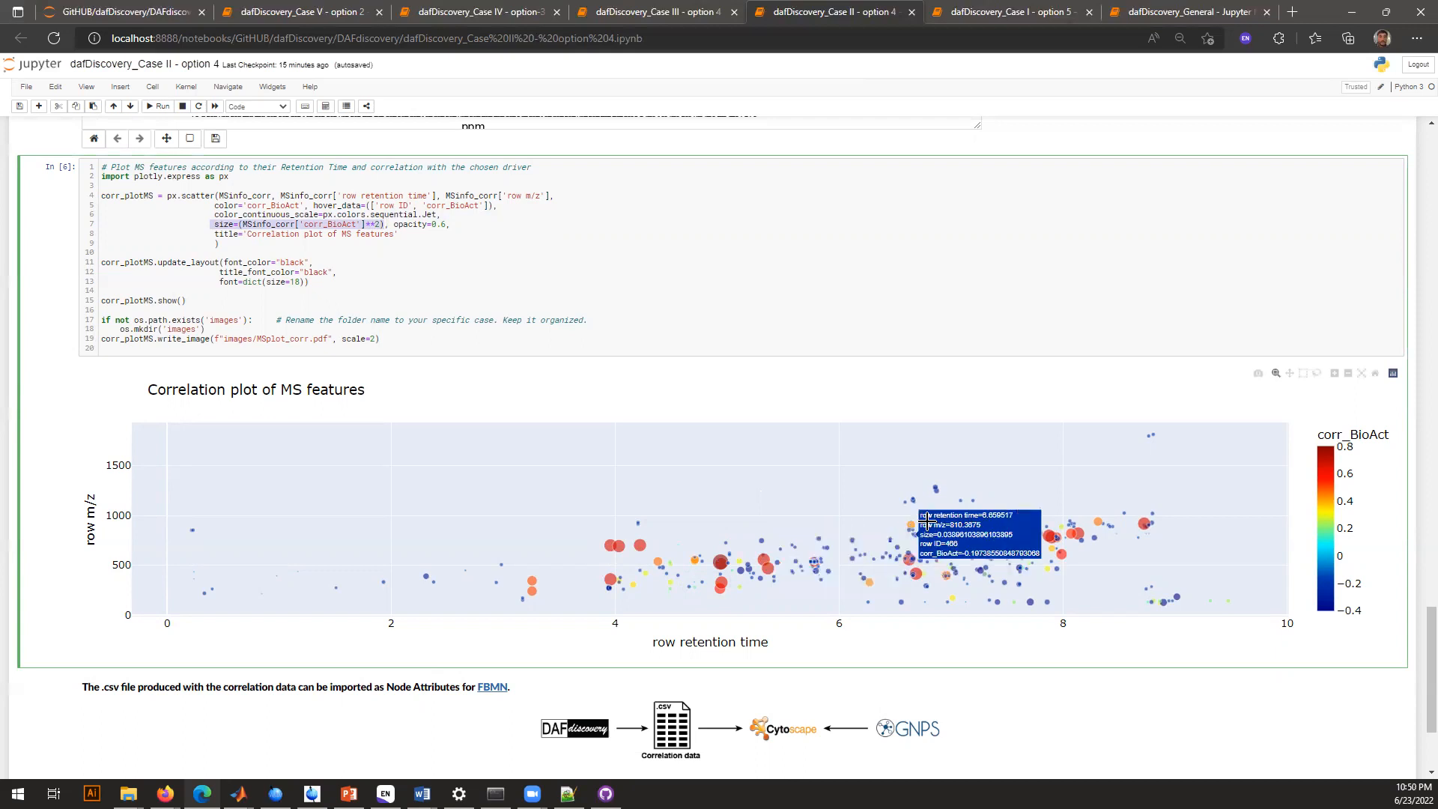
mouse_move(968, 516)
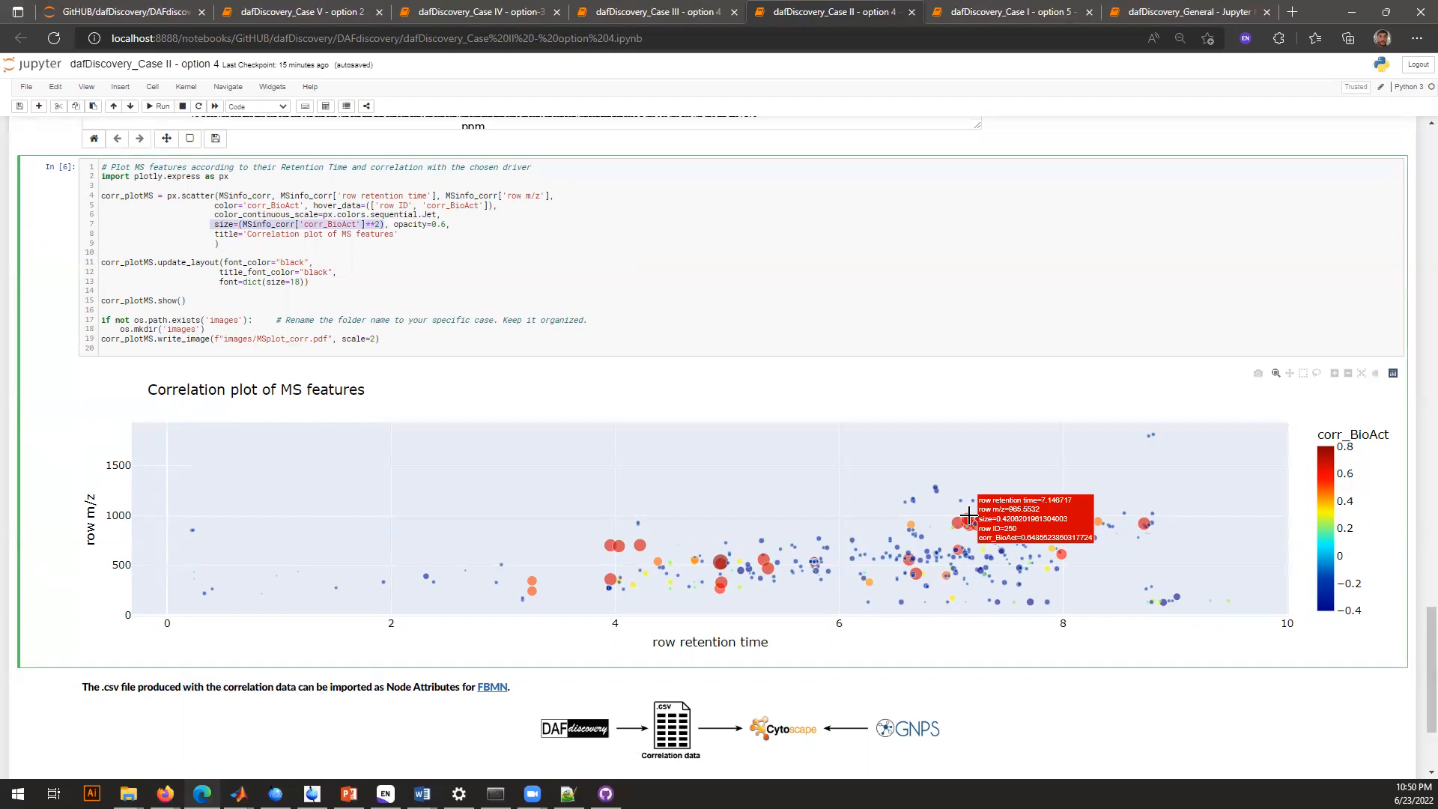
scroll(968, 516, "down", 2)
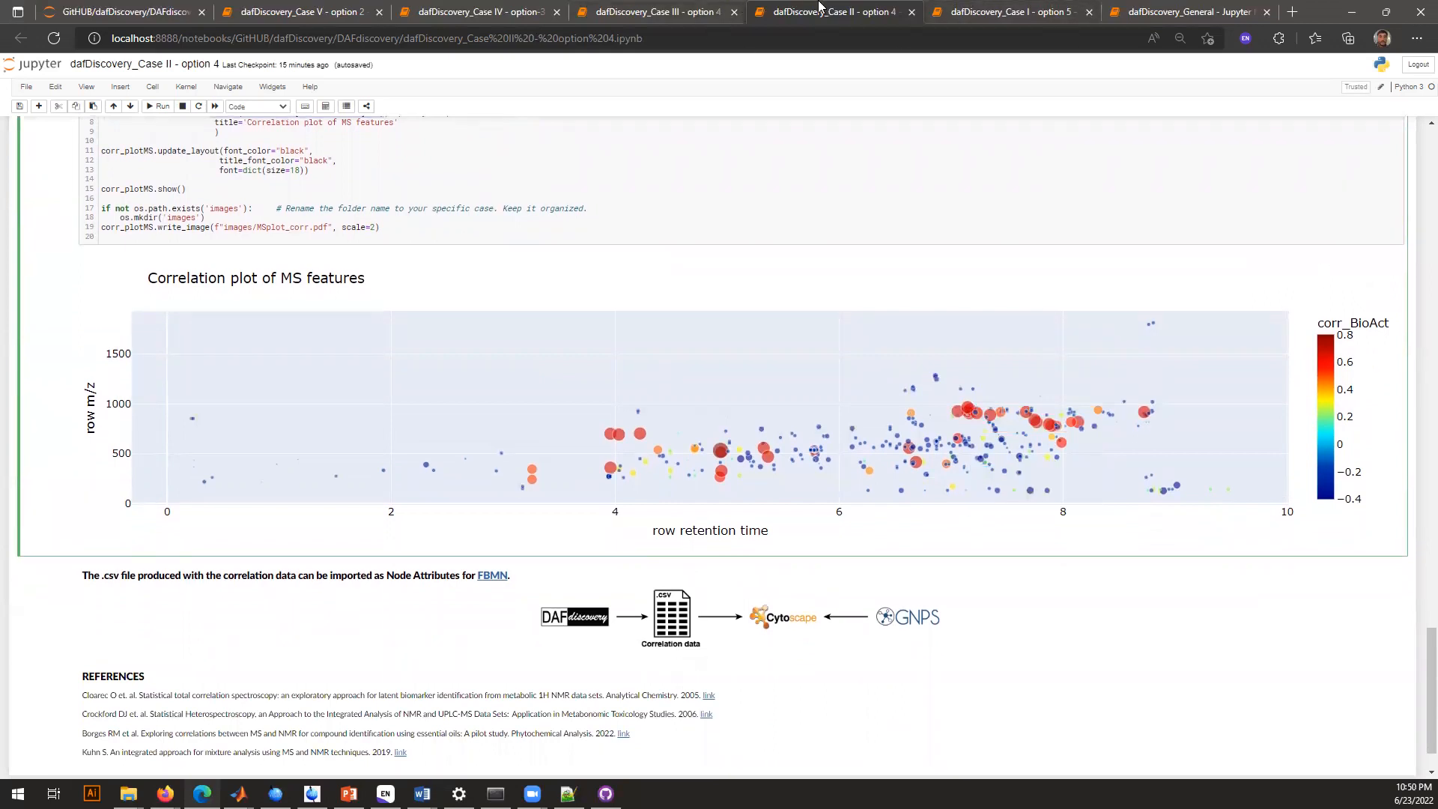
Open the Case III option 4 notebook and run its dependencies, CaseIII project folder and metadata cells
left_click(720, 11)
scroll(522, 433, "down", 1)
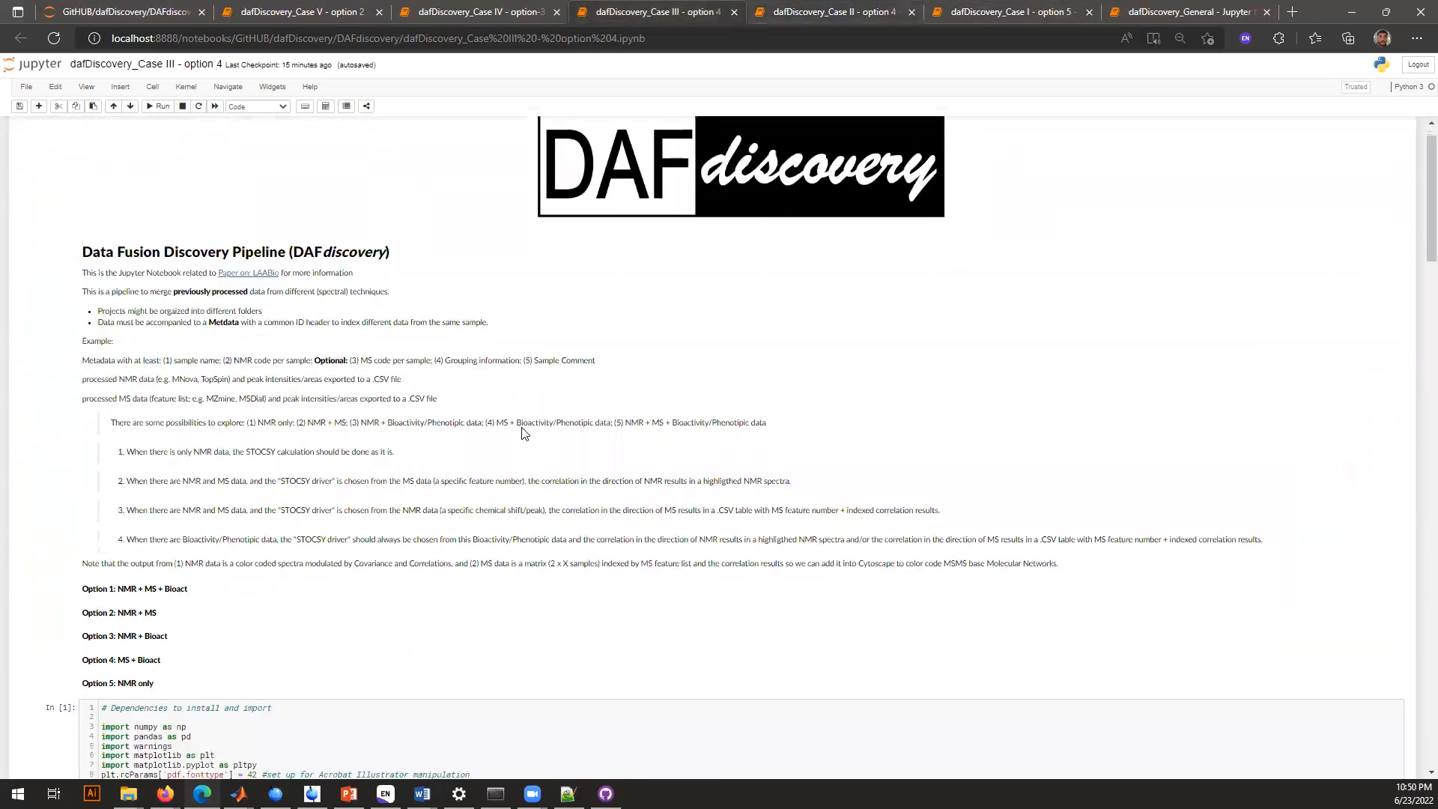
scroll(522, 433, "down", 4)
left_click(290, 426)
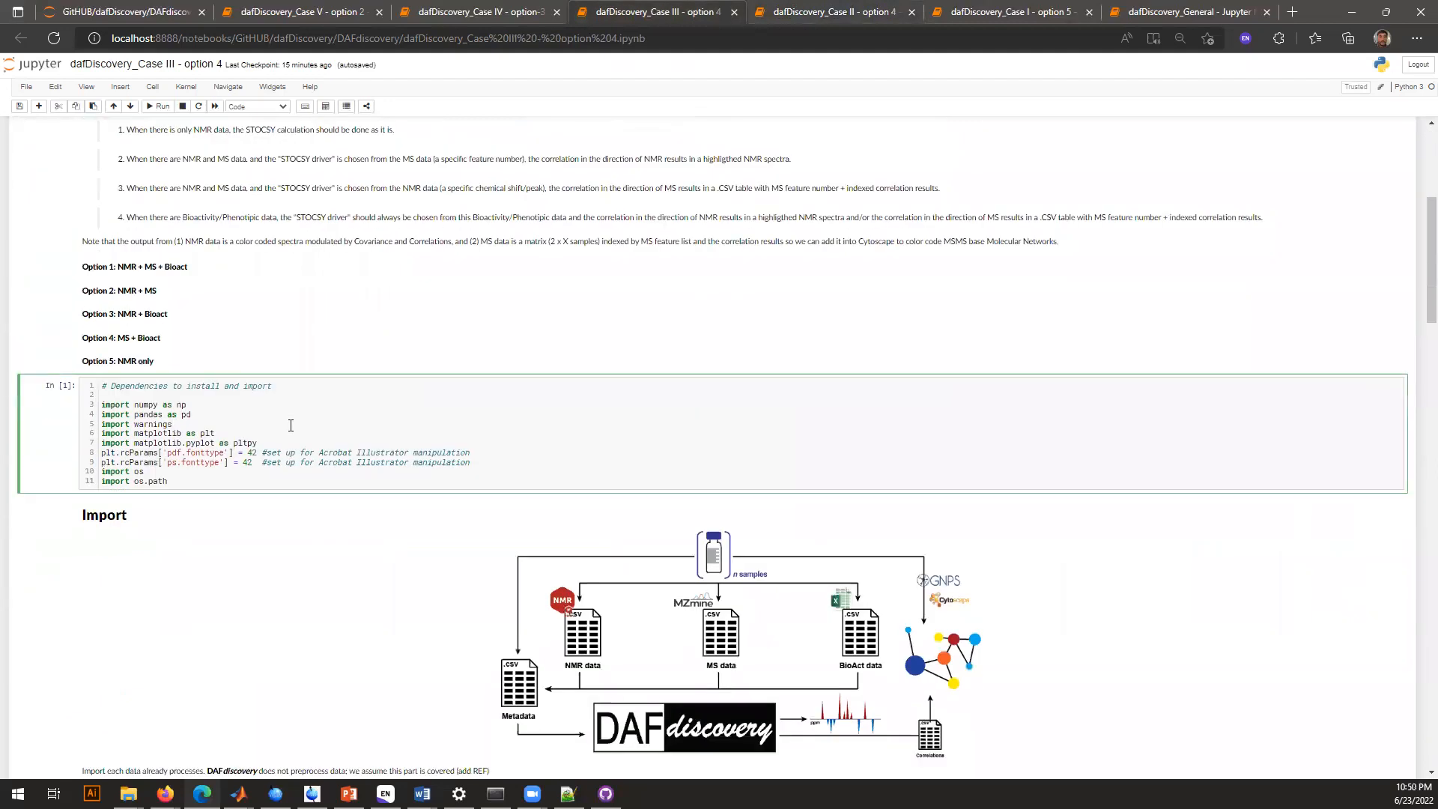
scroll(290, 425, "down", 5)
left_click(241, 407)
left_click(220, 494)
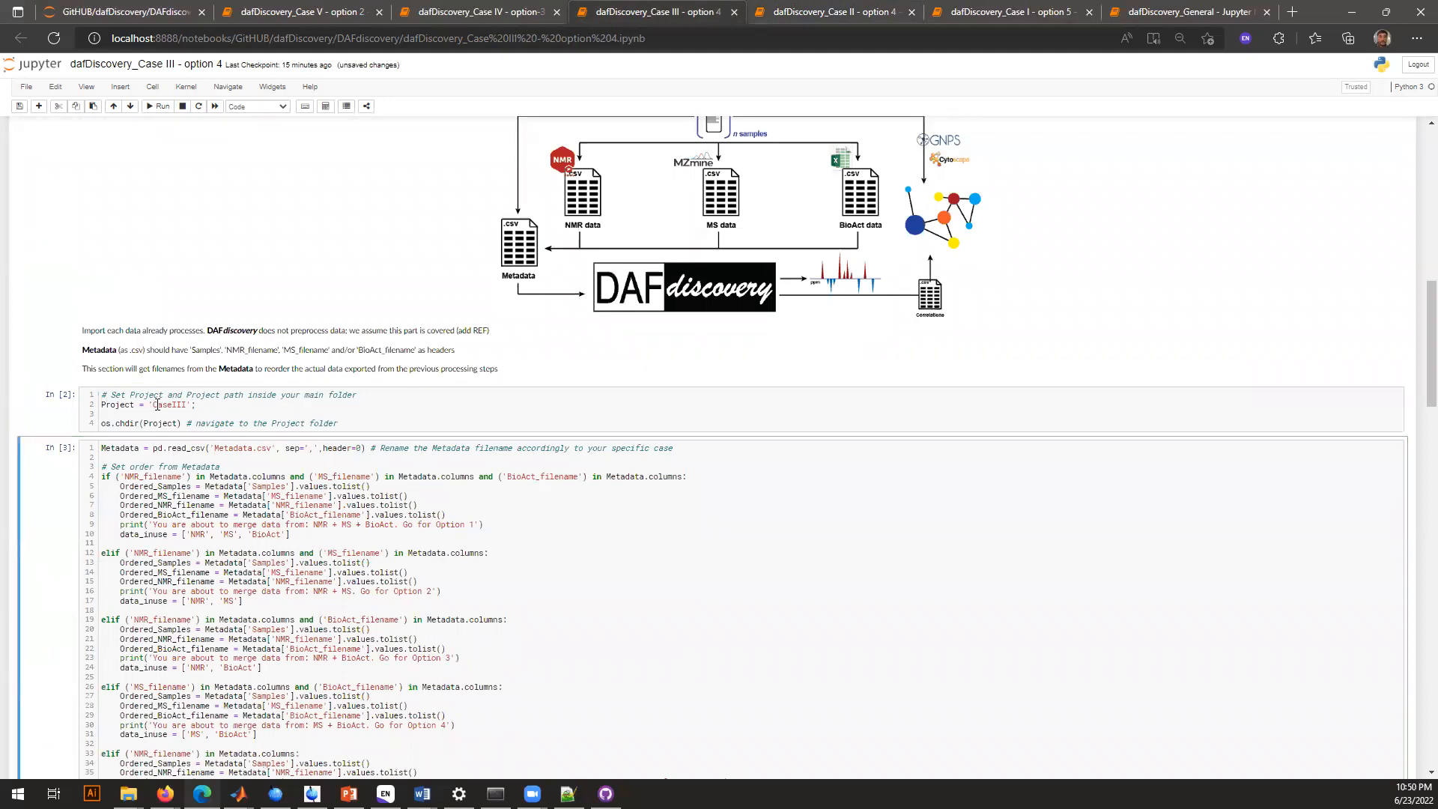
Check the Metadata.csv file name in the Case III metadata cell and read which option and data types it reports
left_click_drag(215, 447, 276, 447)
left_click(276, 448)
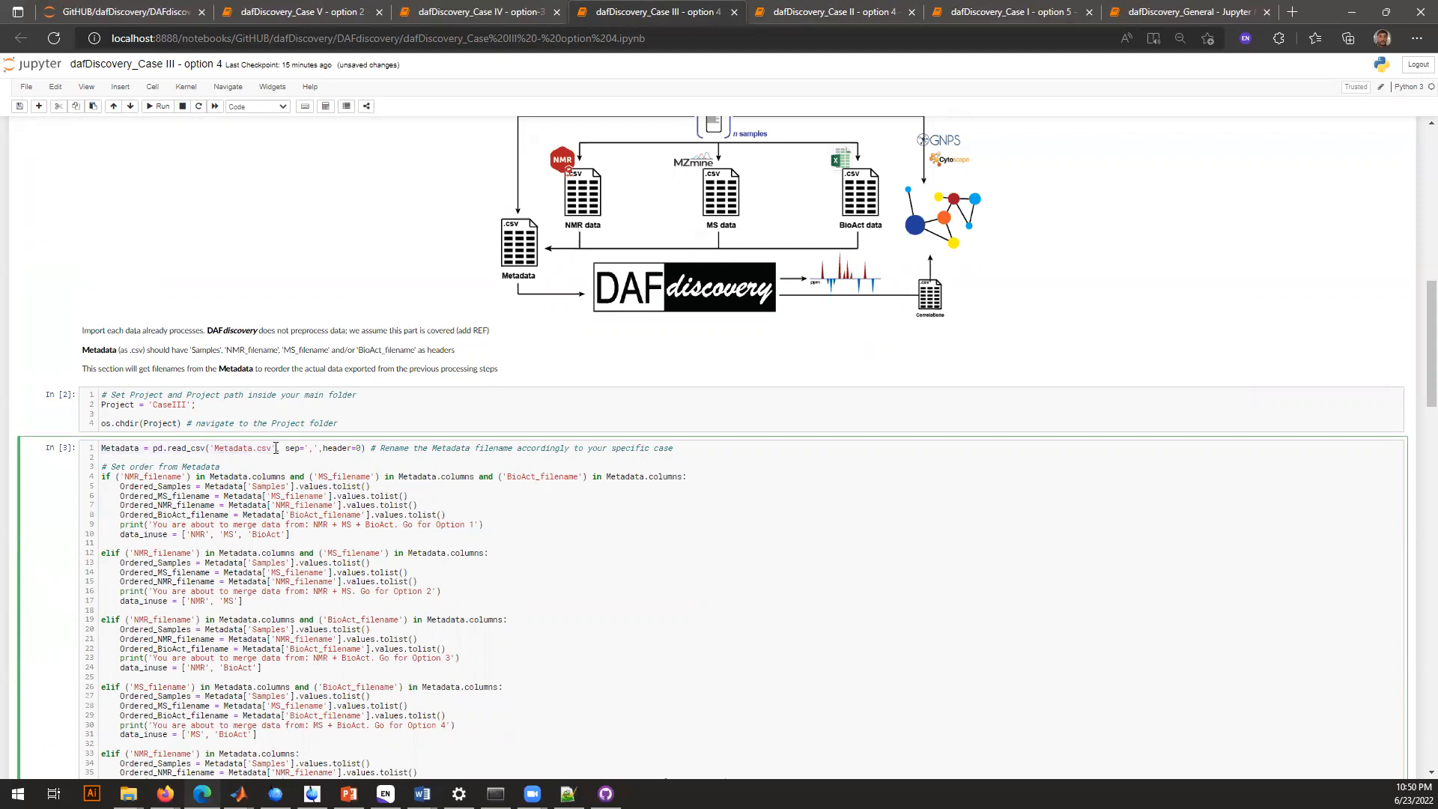
scroll(276, 448, "down", 4)
scroll(275, 447, "down", 1)
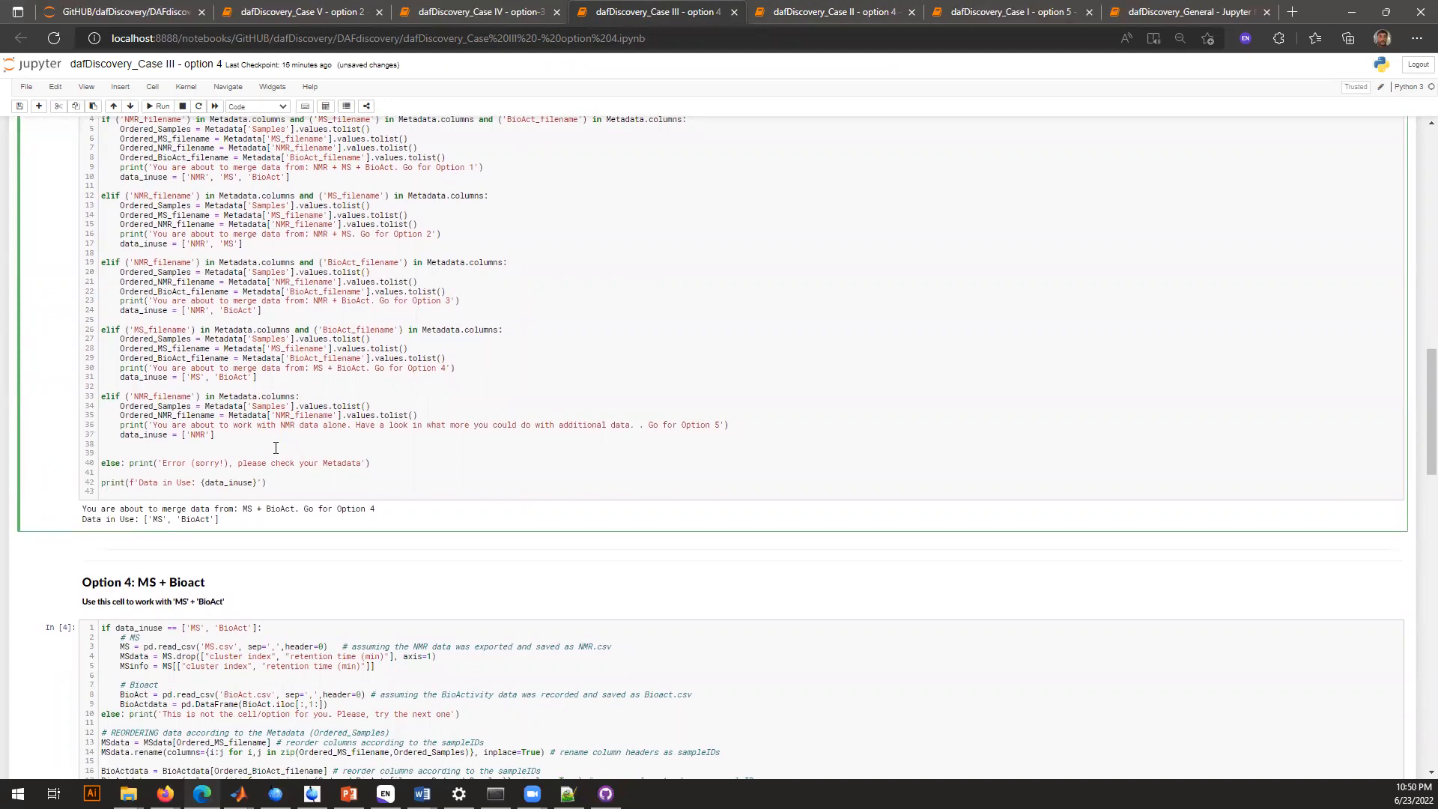
Run the Case III Option 4 MS + Bioact cell to reorder and merge both datasets into data/MergeDF_MS_BioAct.csv
scroll(276, 502, "down", 4)
left_click(277, 504)
key("Escape")
scroll(277, 505, "down", 3)
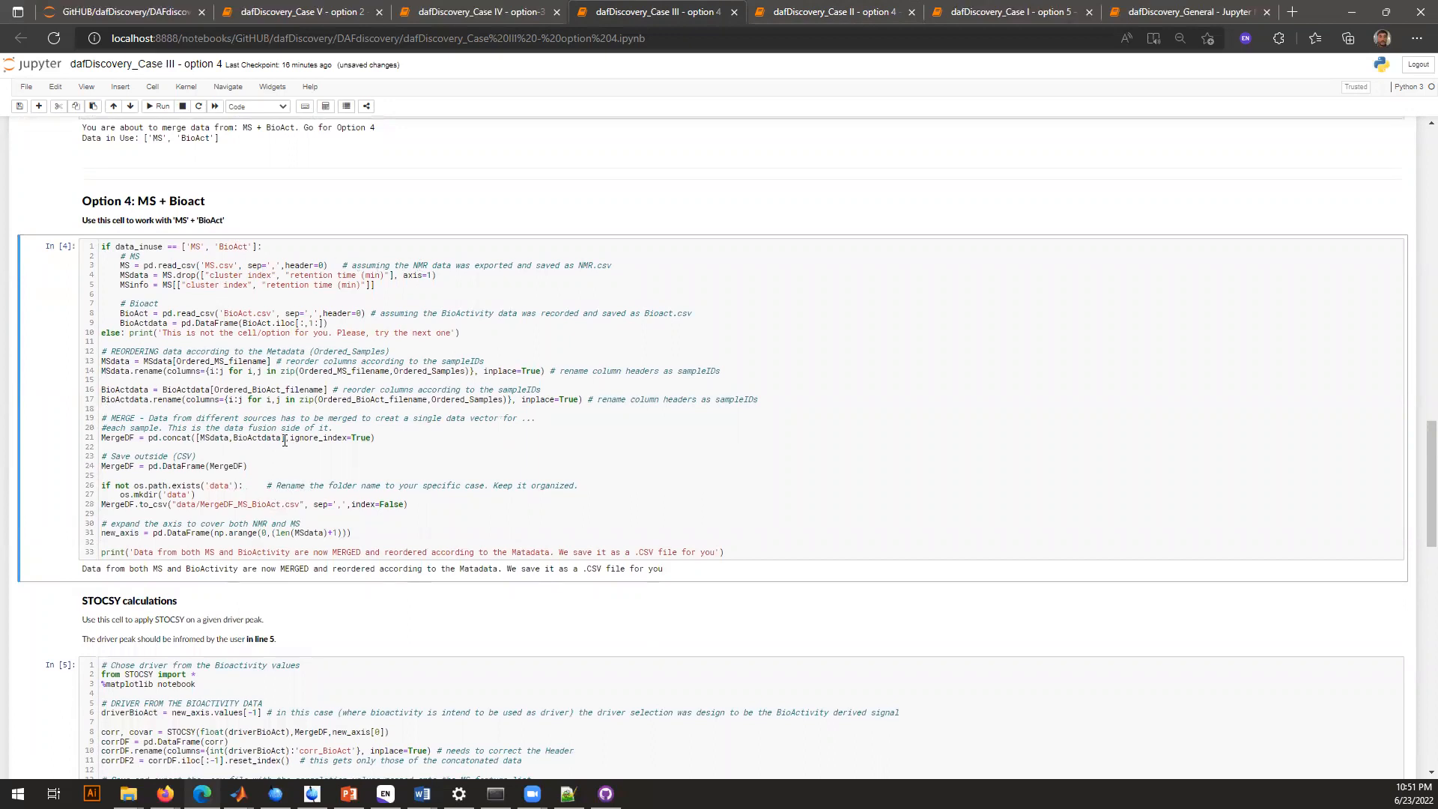
scroll(285, 441, "down", 3)
scroll(284, 440, "down", 1)
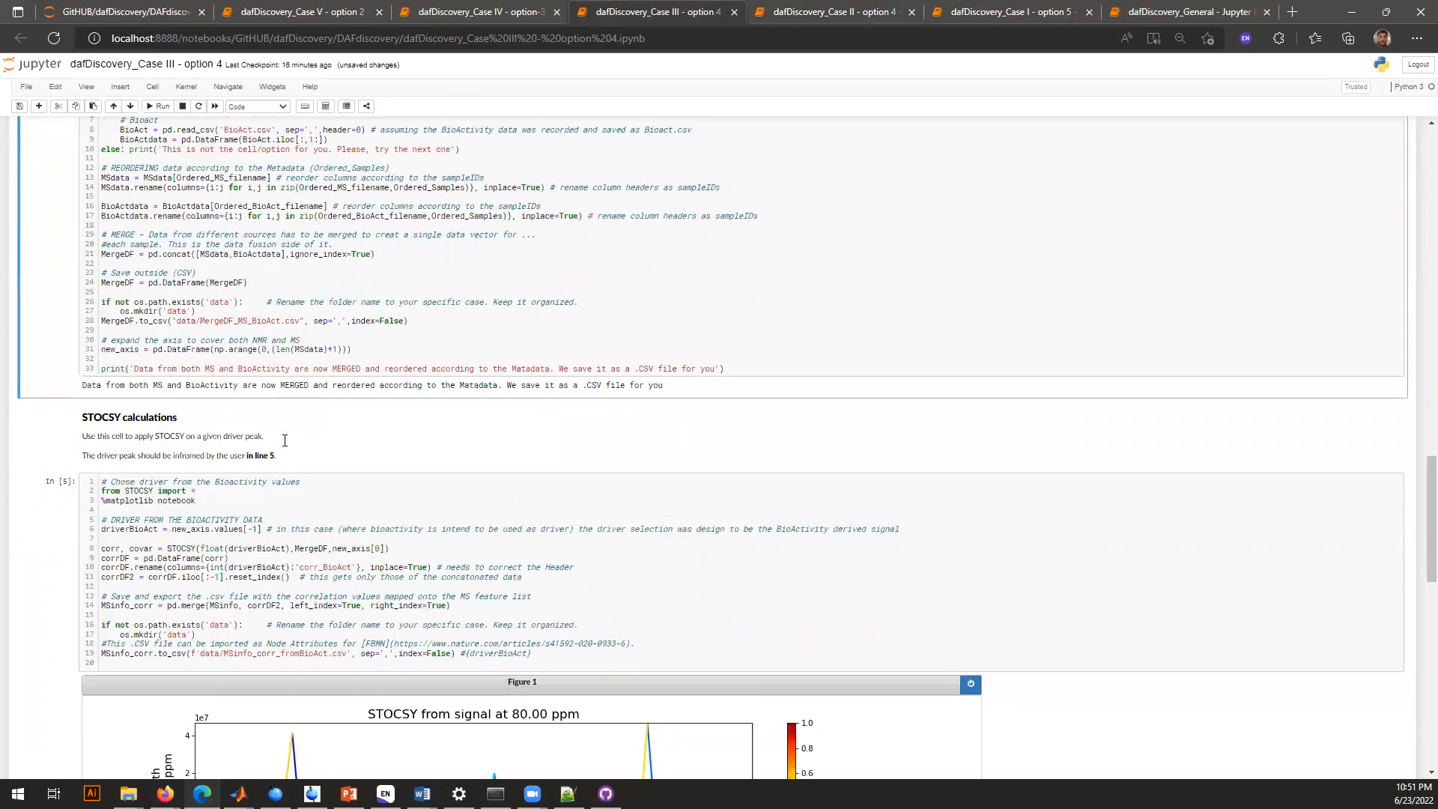
left_click(353, 244)
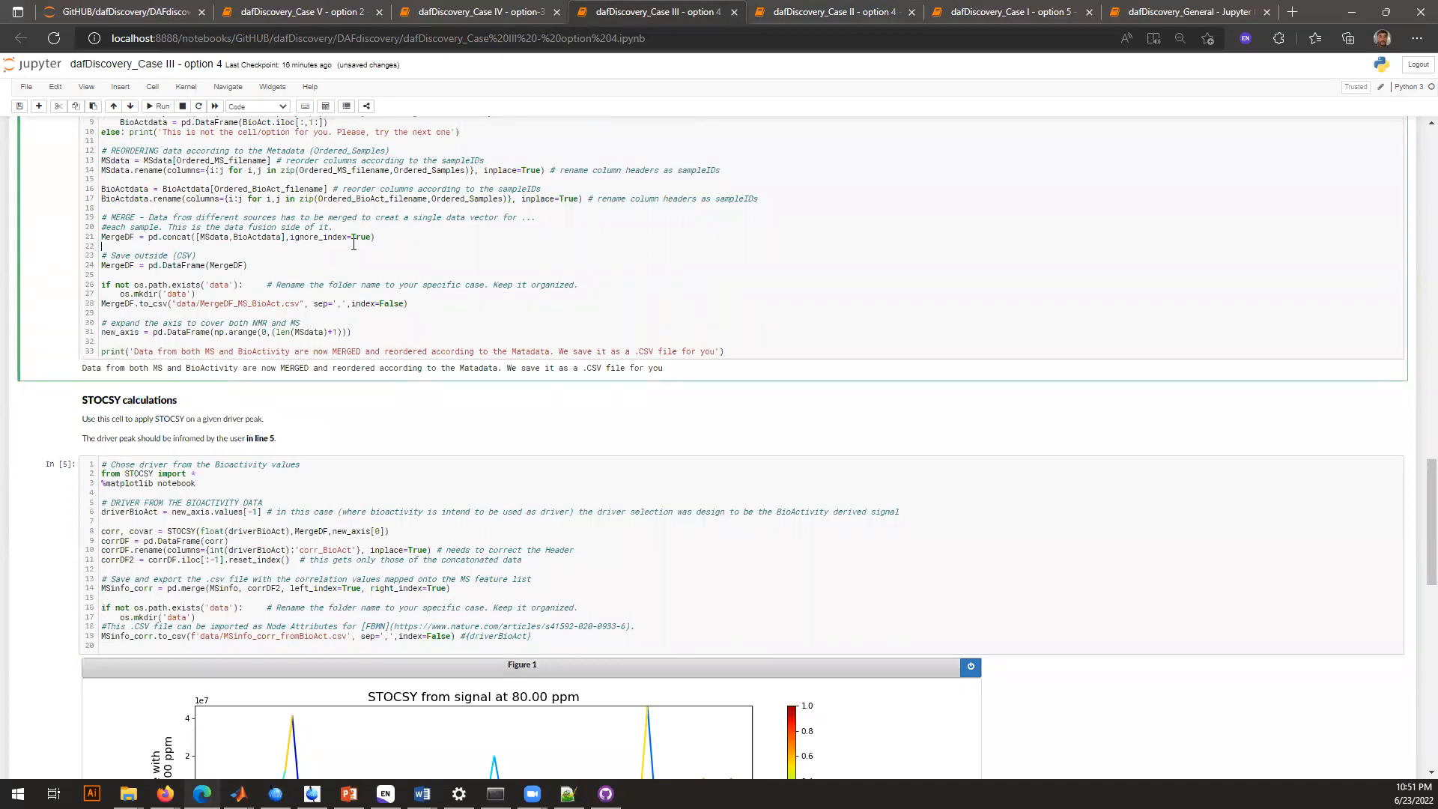
scroll(353, 244, "down", 4)
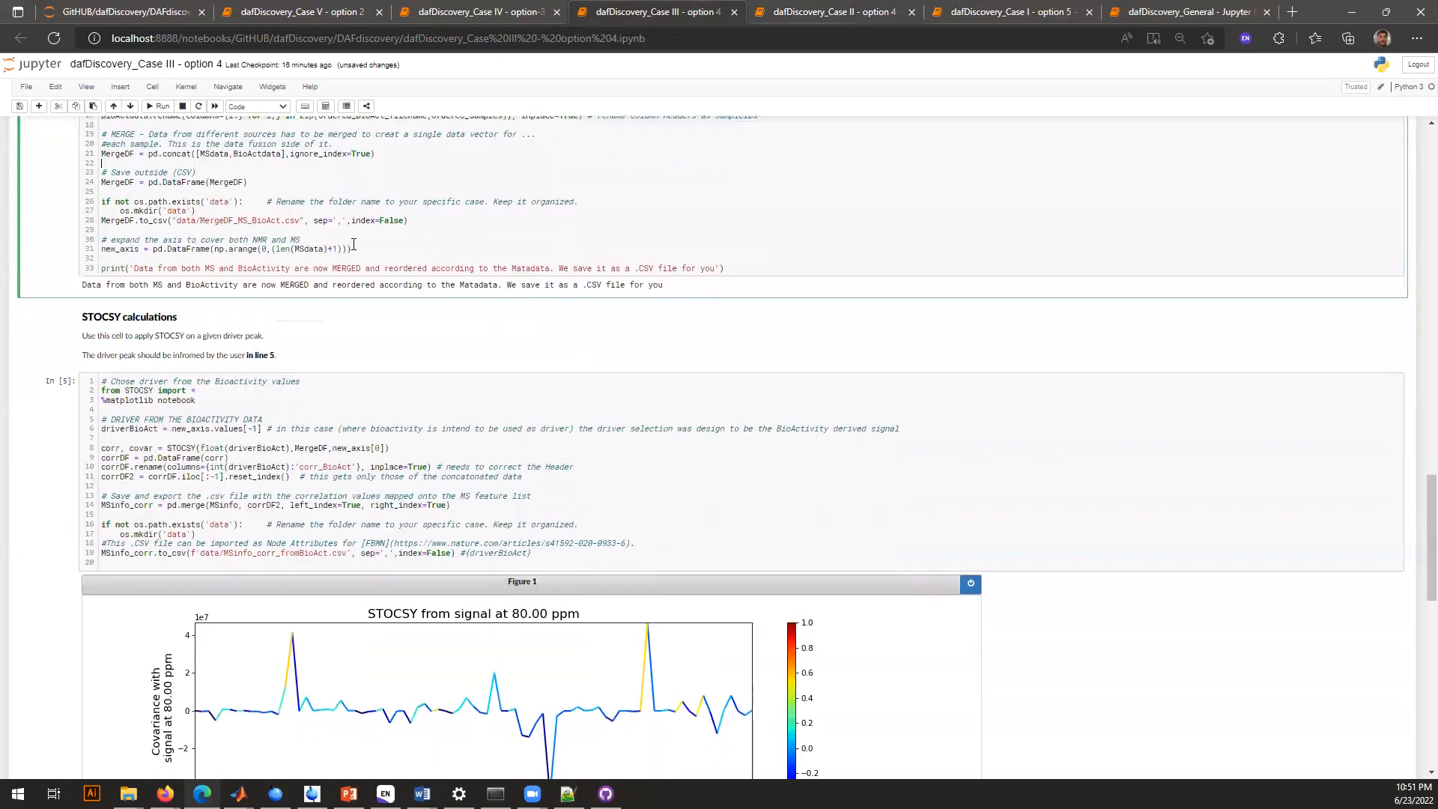
Run the Case III STOCSY cell and highlight its bioactivity driver line, driverBioAct = new_axis.values[-1]
left_click(244, 370)
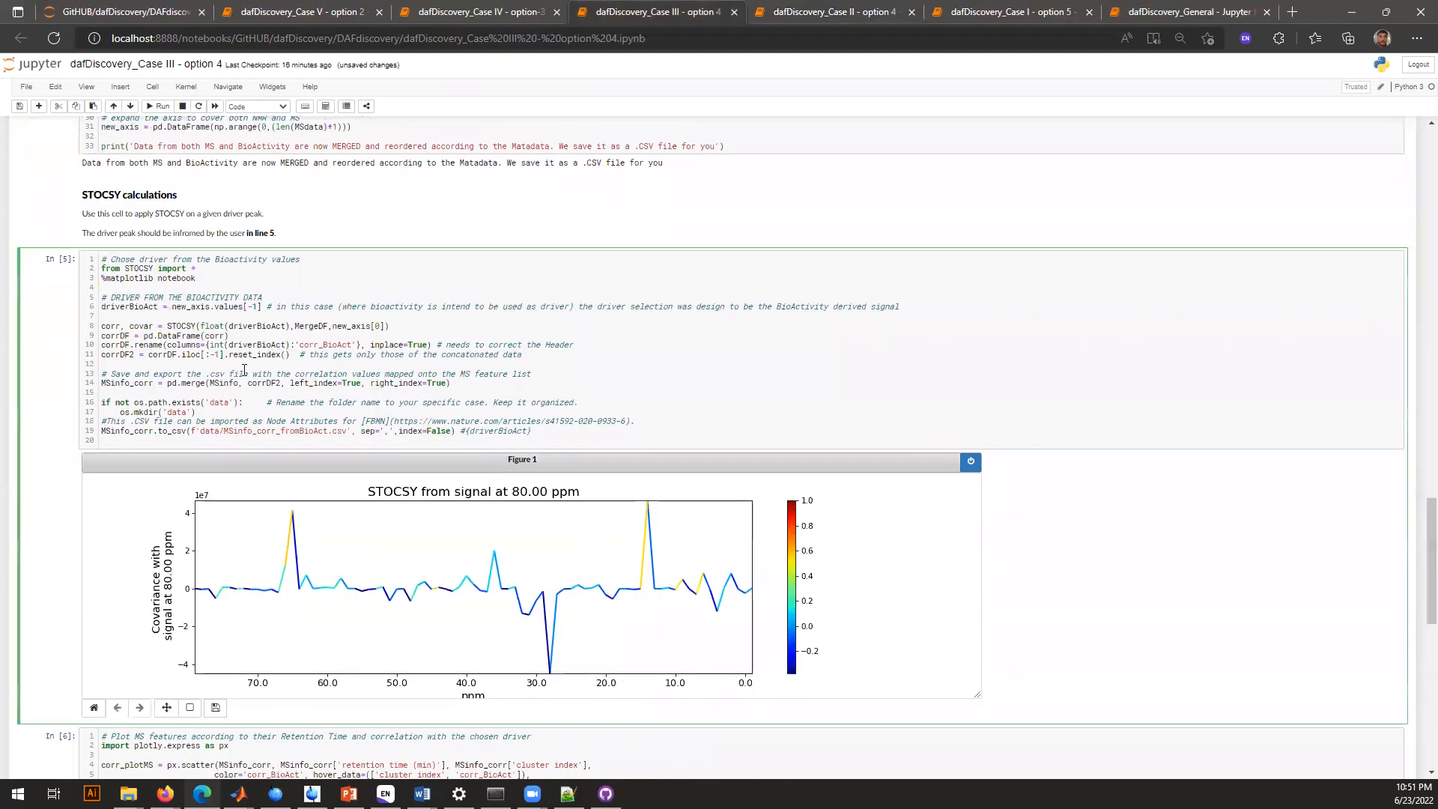
key("ctrl+Return")
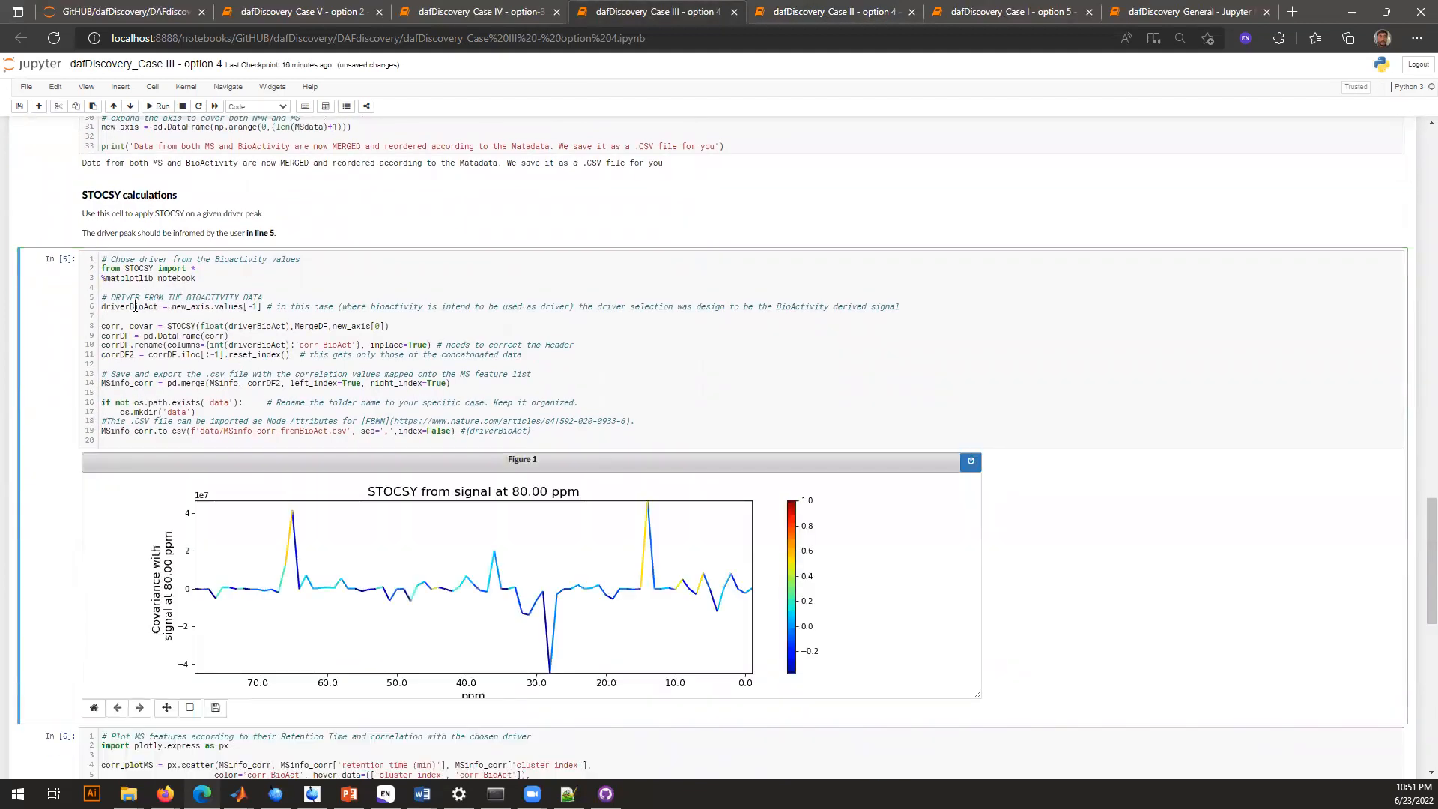
double_click(135, 306)
left_click(264, 308, "shift")
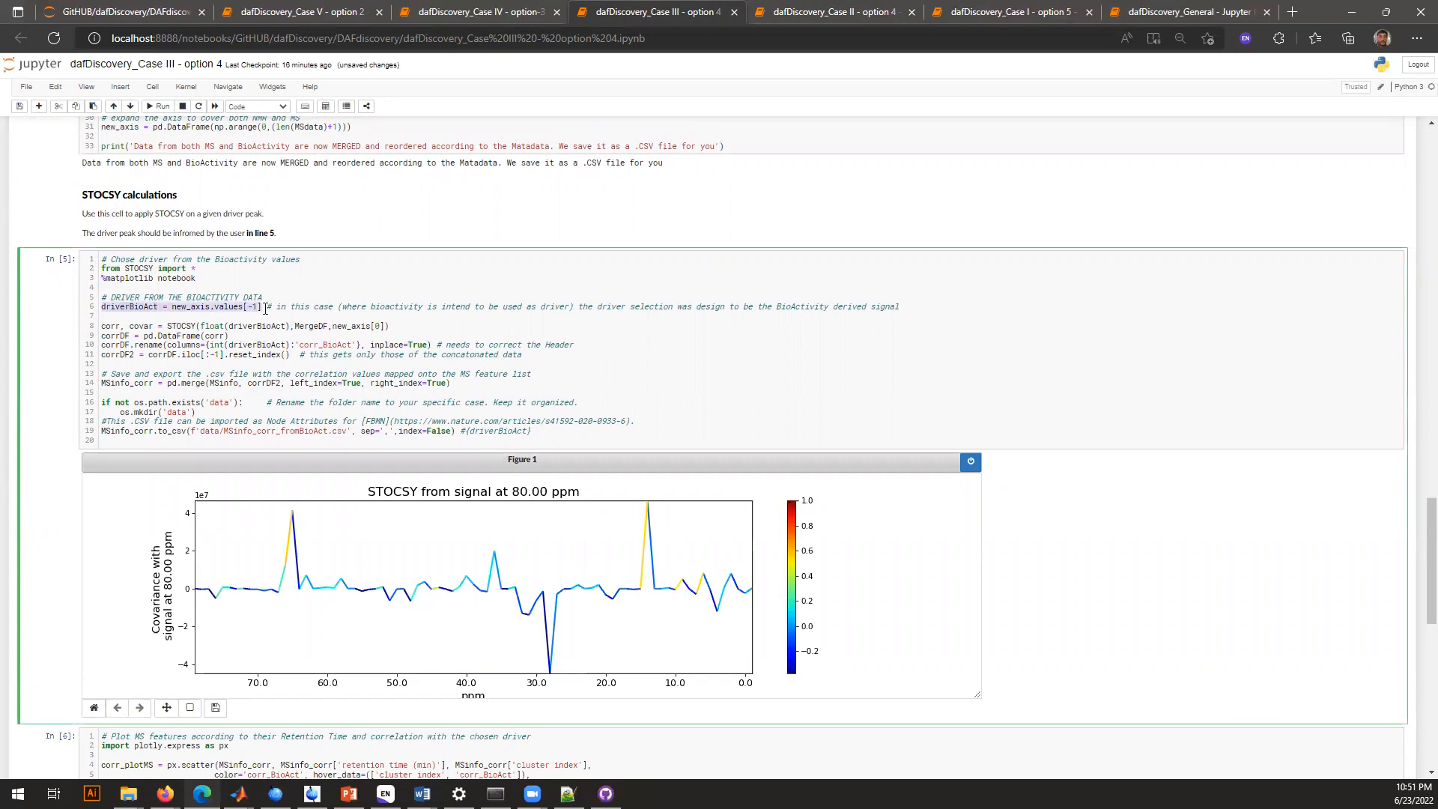
Run the Case III cell that plots cluster index against retention time, colored by corr_BioAct, saving images/MSplot_corr.pdf
scroll(265, 308, "down", 4)
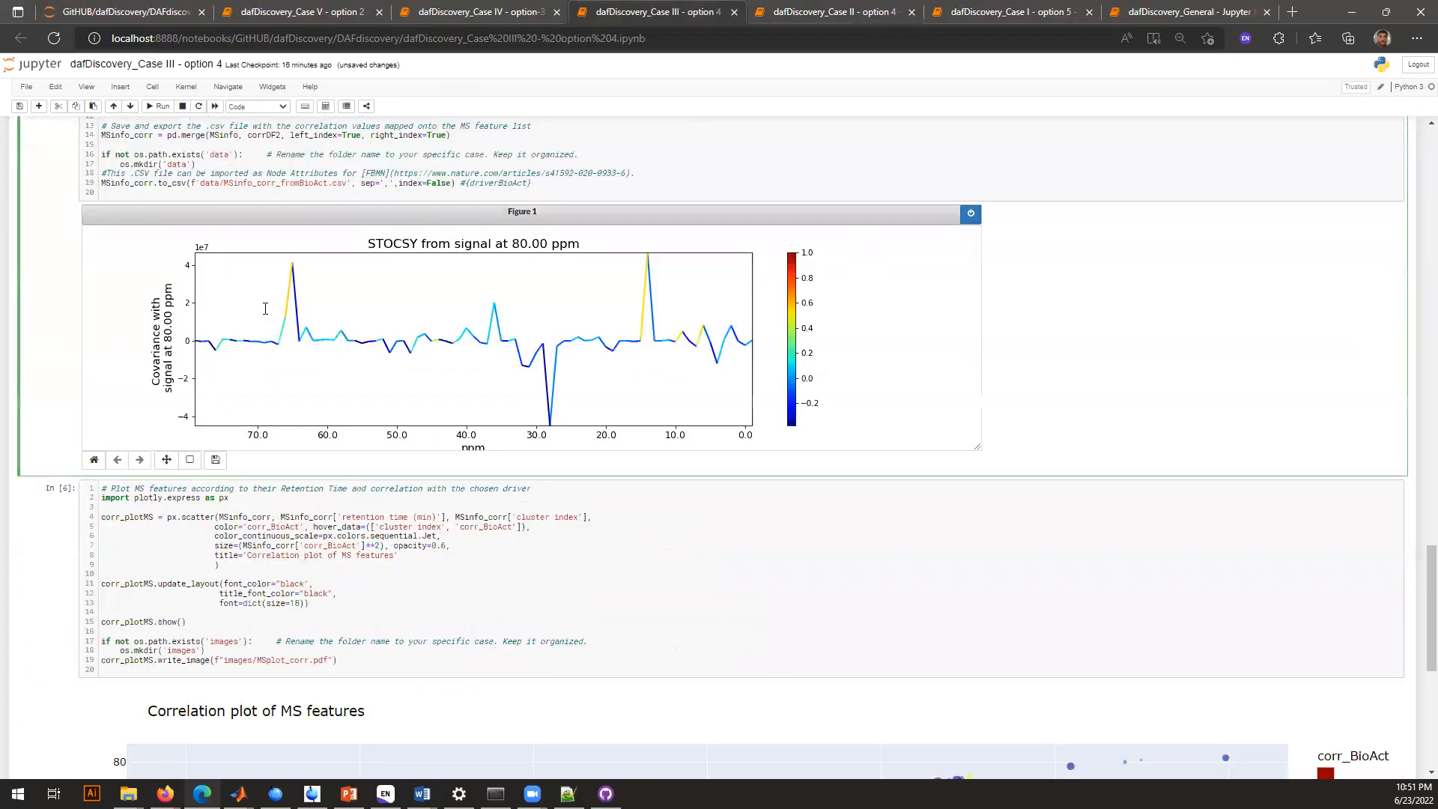
scroll(295, 505, "down", 3)
left_click(370, 315)
key("ctrl+Return")
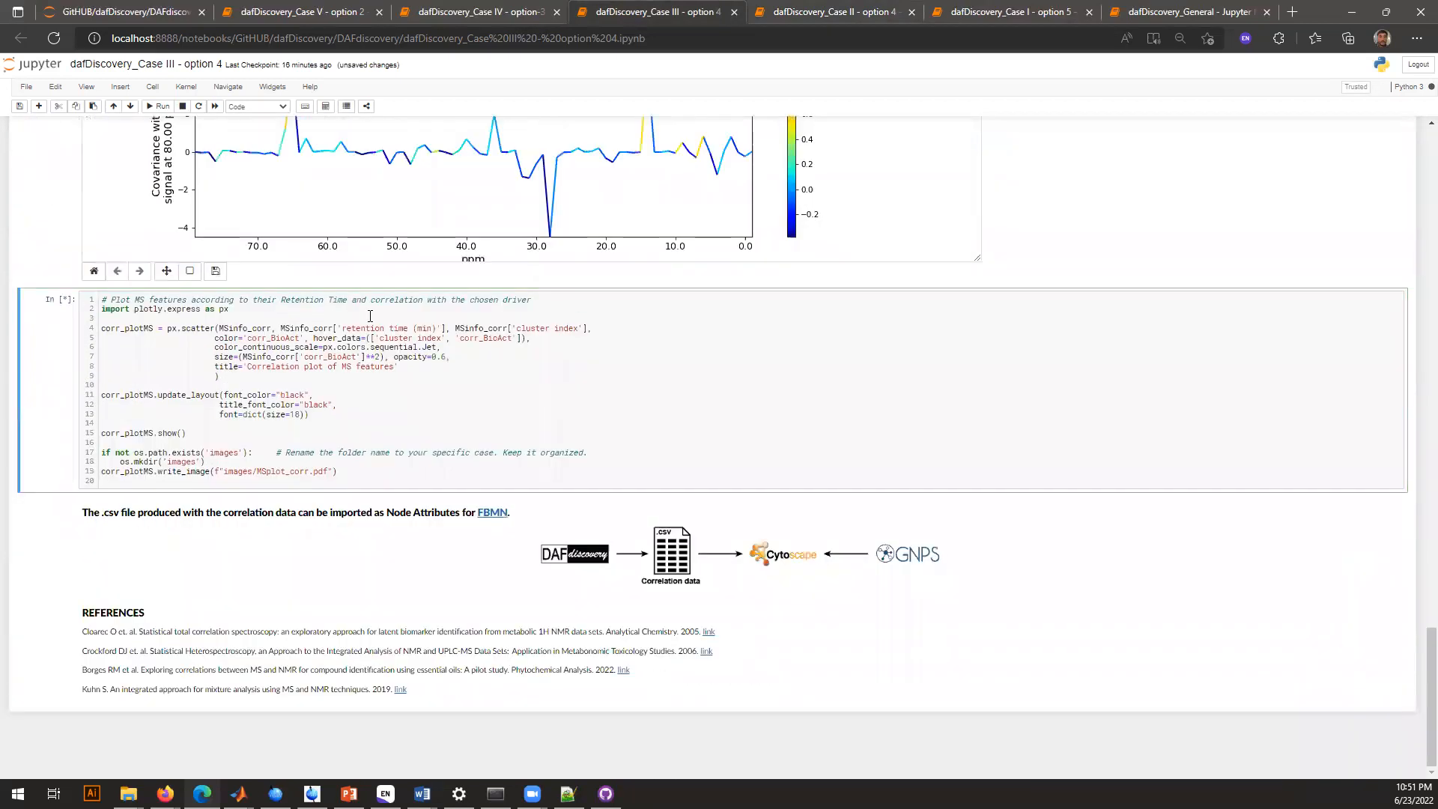
scroll(369, 316, "down", 2)
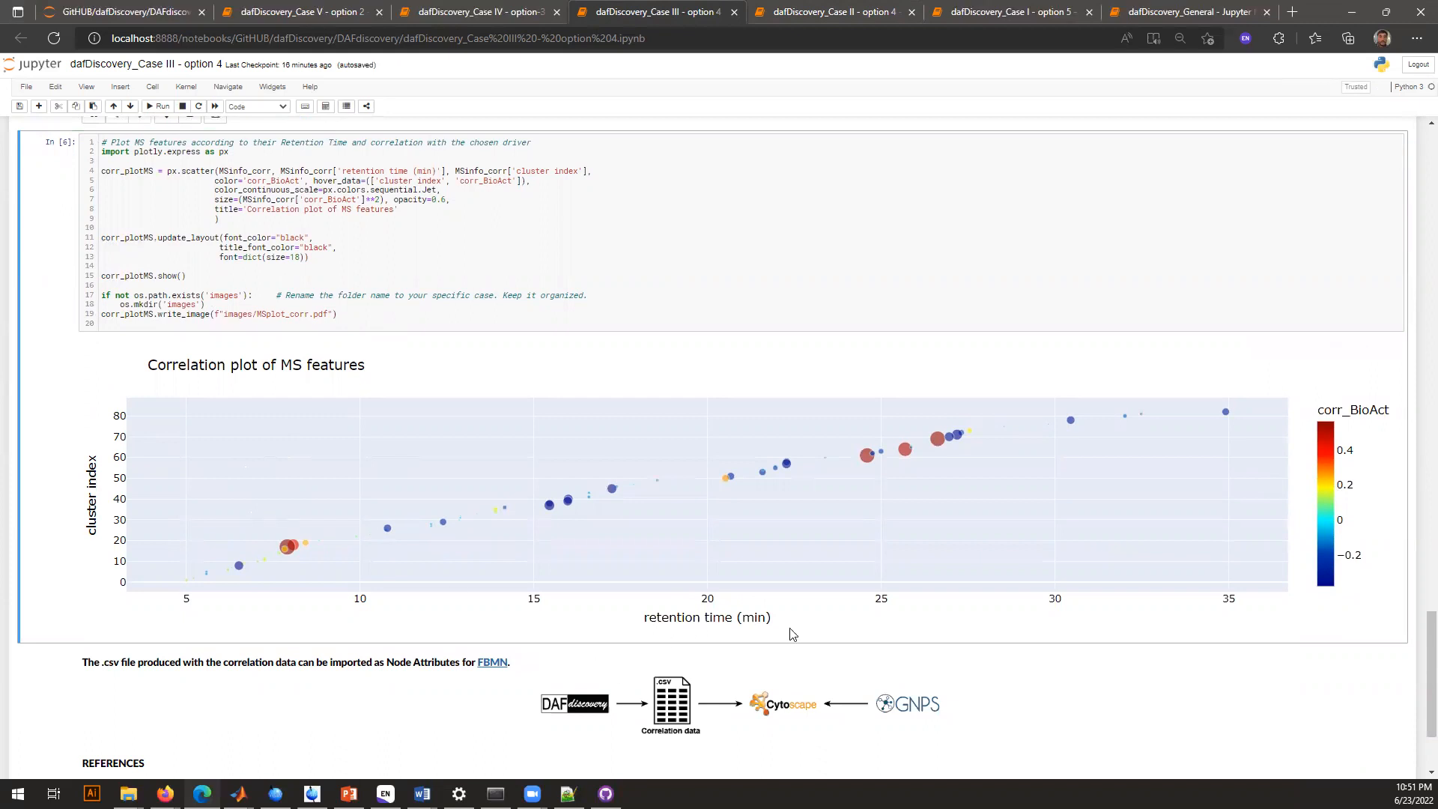
Inspect the highly correlated features in the Case III correlation plot and look back at the STOCSY figure
mouse_move(286, 542)
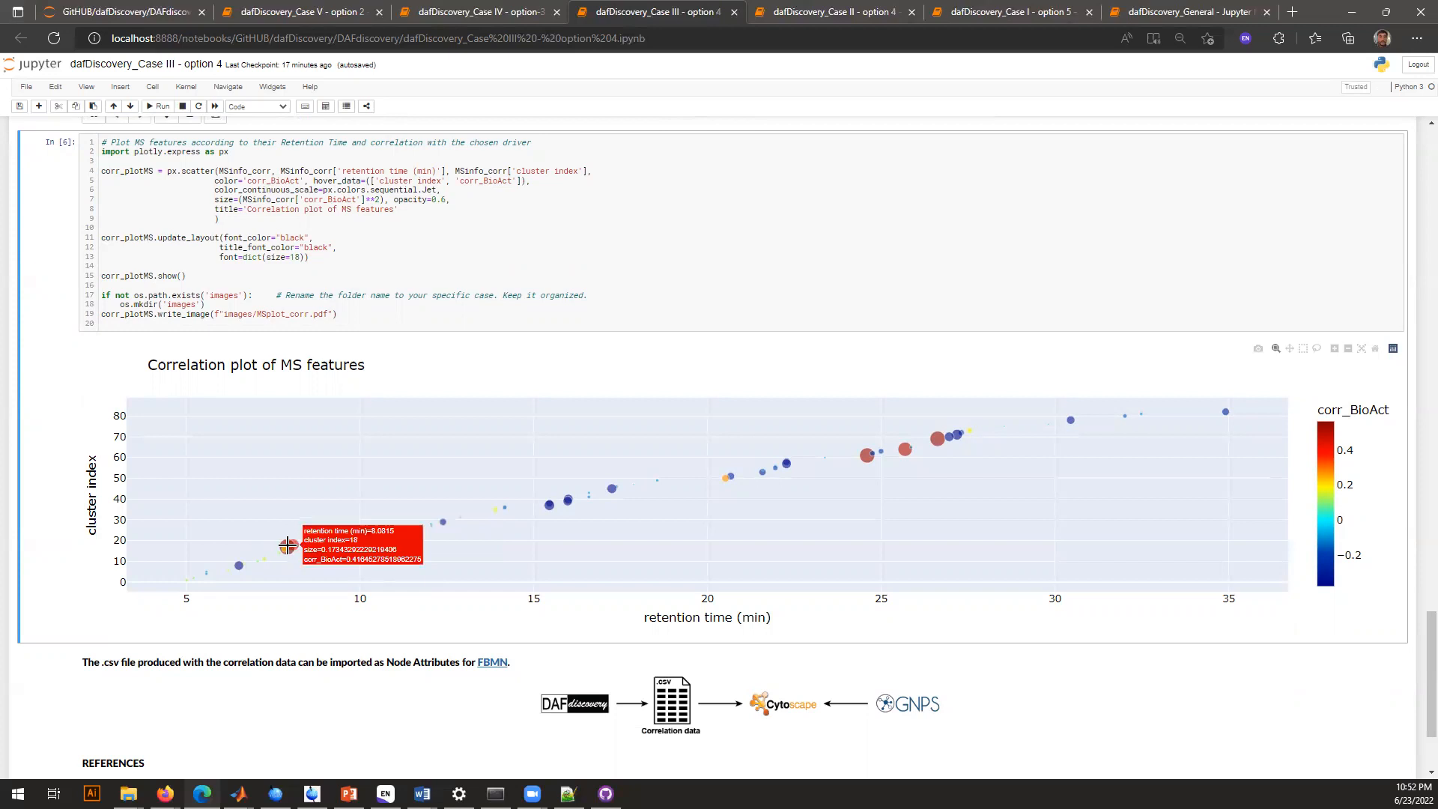
mouse_move(867, 456)
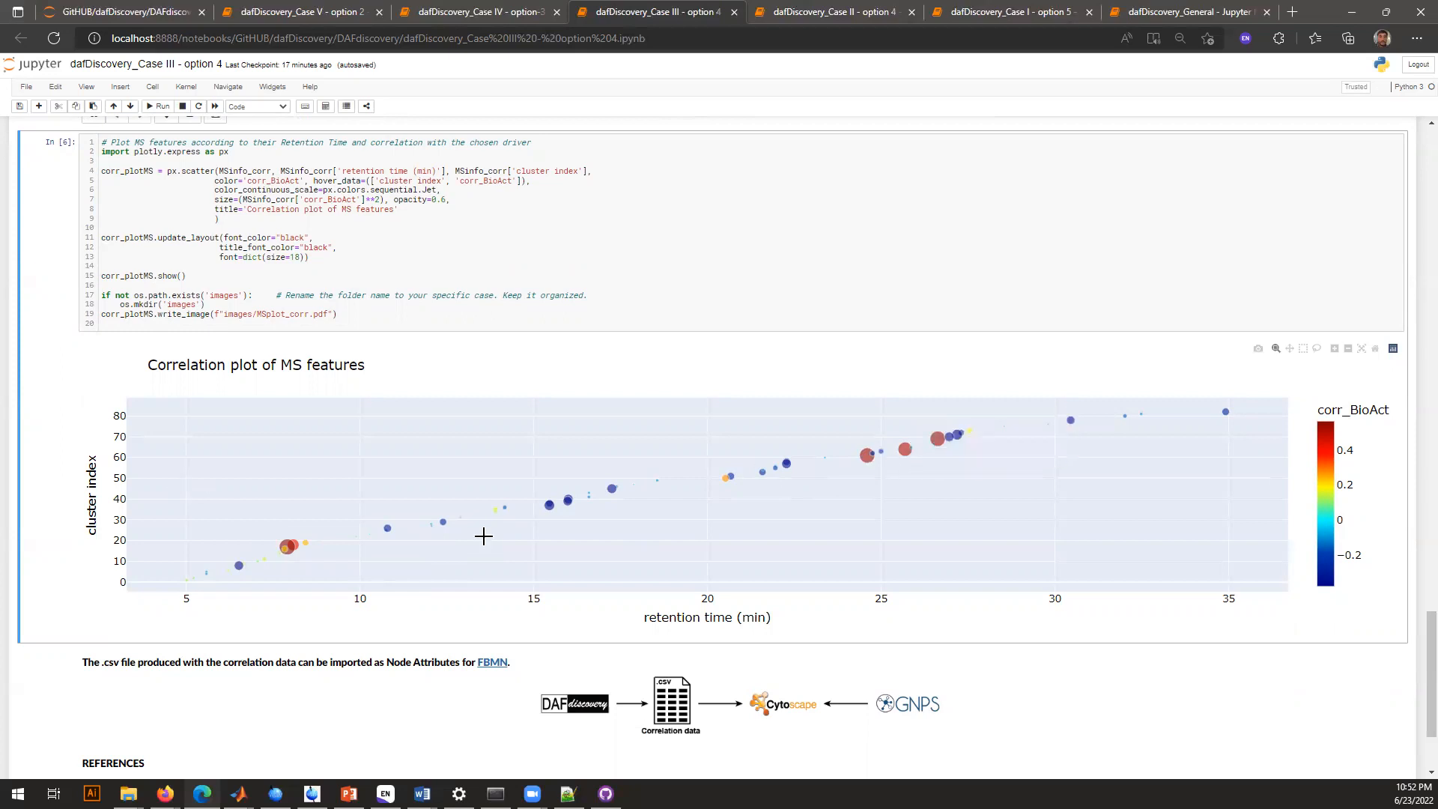
scroll(931, 486, "down", 1)
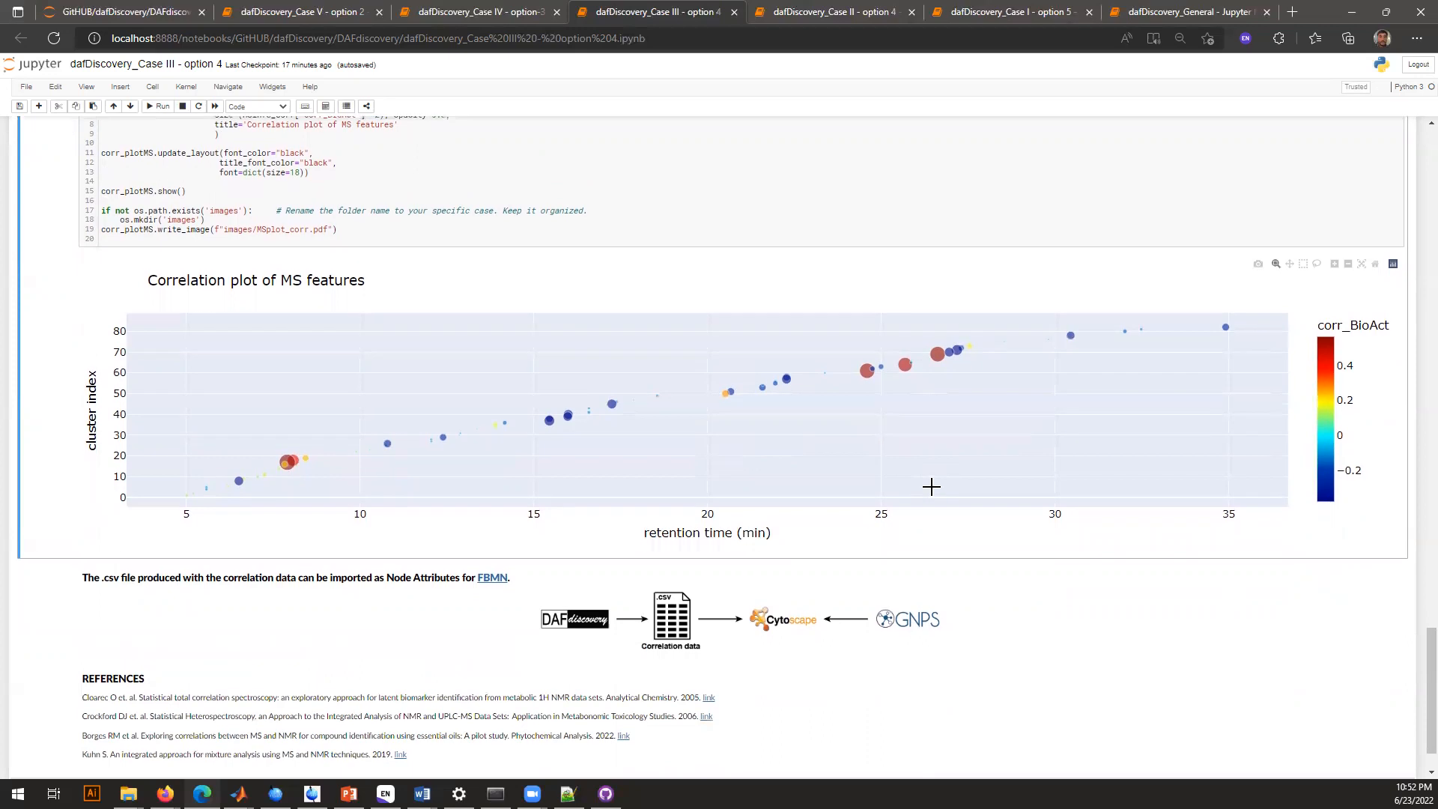
scroll(930, 486, "up", 6)
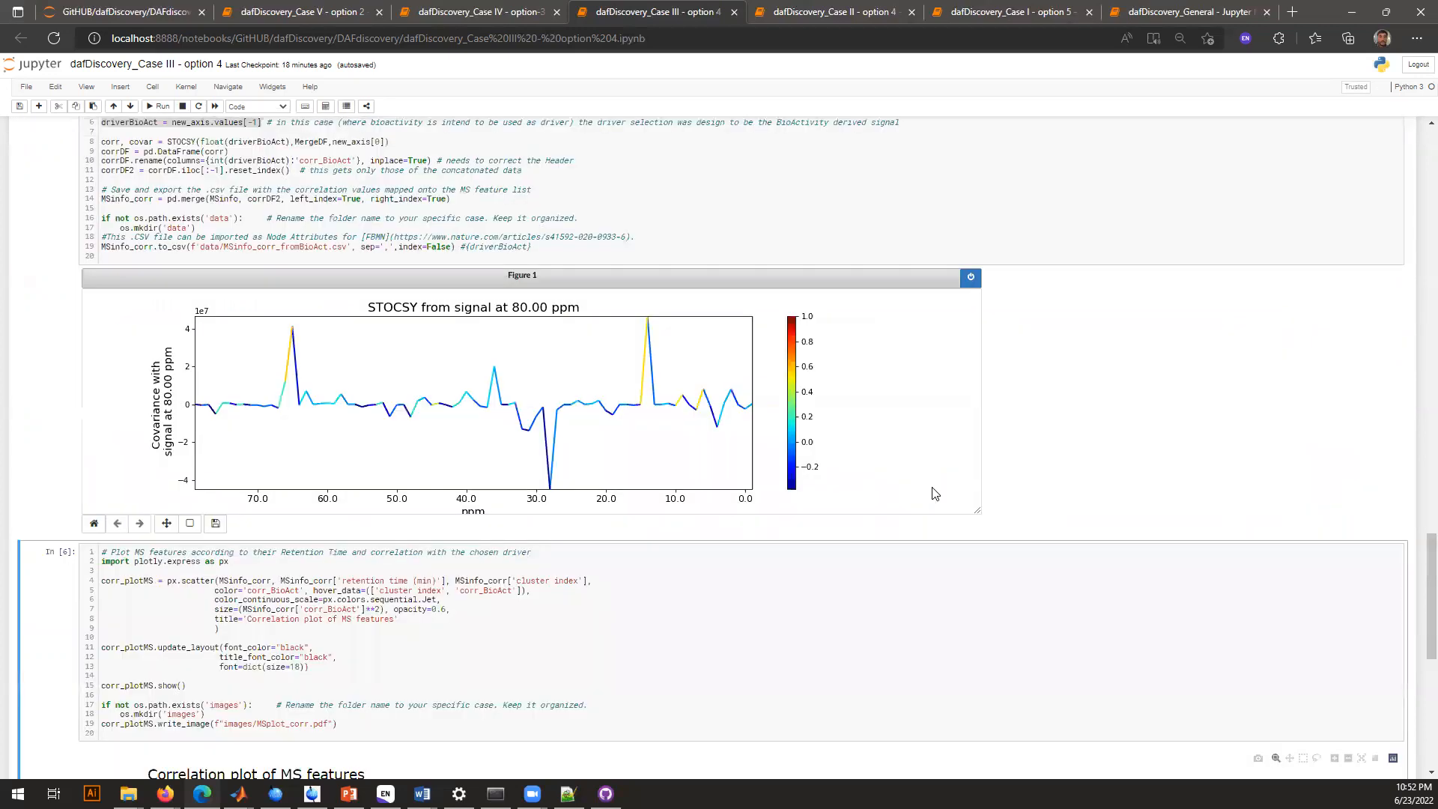
Open the Case IV option 3 notebook and run its dependencies cell
left_click(521, 9)
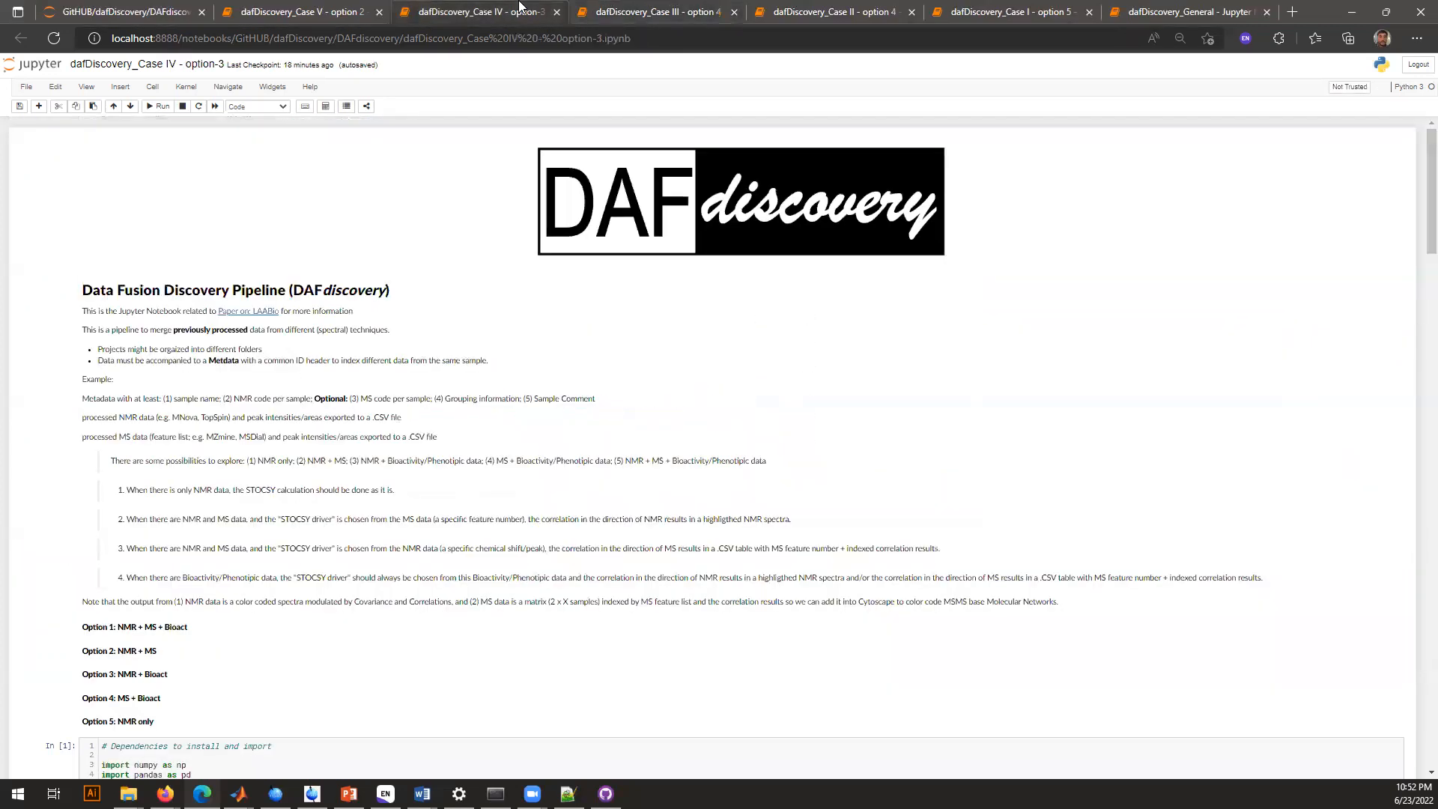
scroll(447, 469, "down", 5)
left_click(298, 406)
key("Escape")
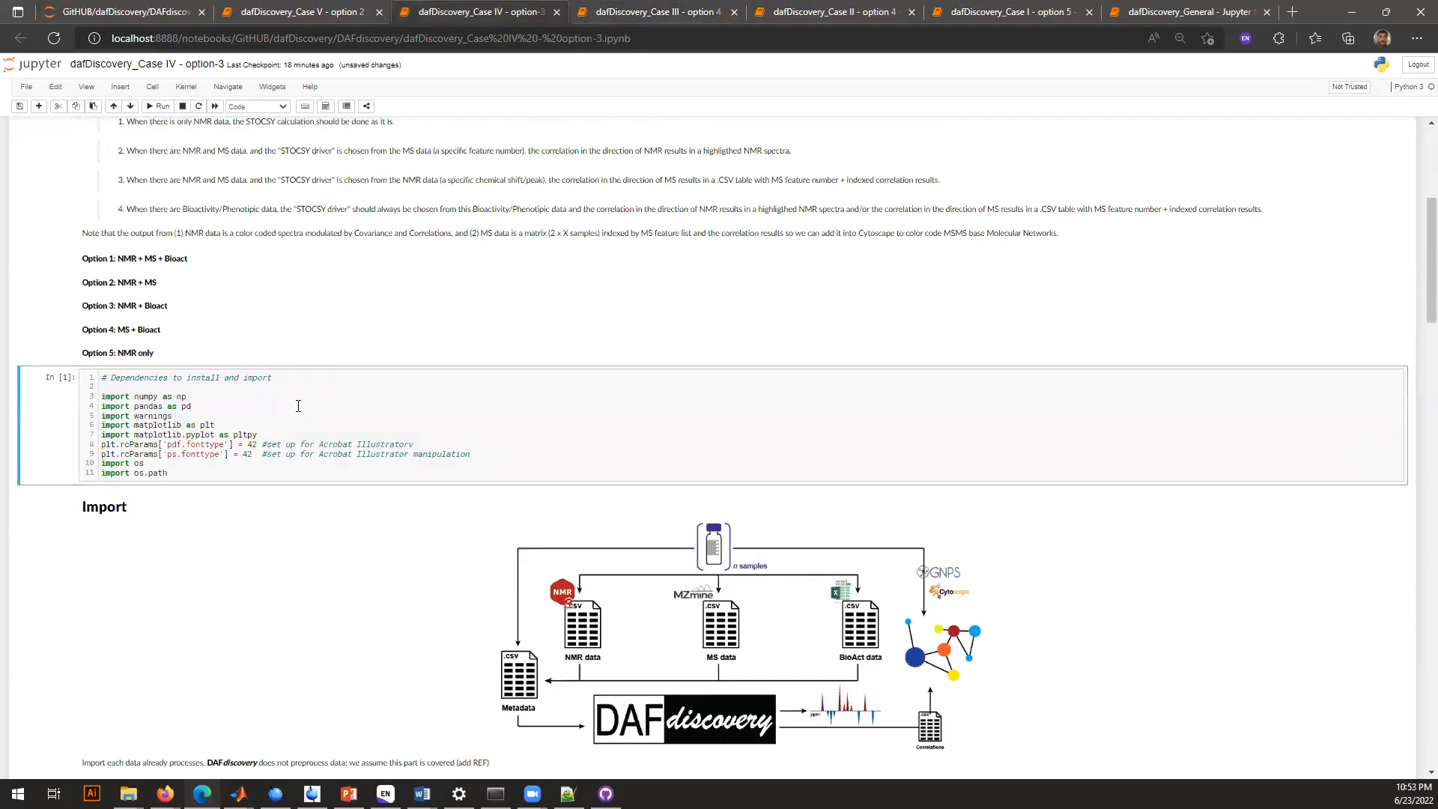
Run the Case IV cells that set the project folder to CaseIV and read the sample order from Metadata.csv
scroll(298, 406, "down", 5)
left_click(271, 449)
key("Escape")
key("Down")
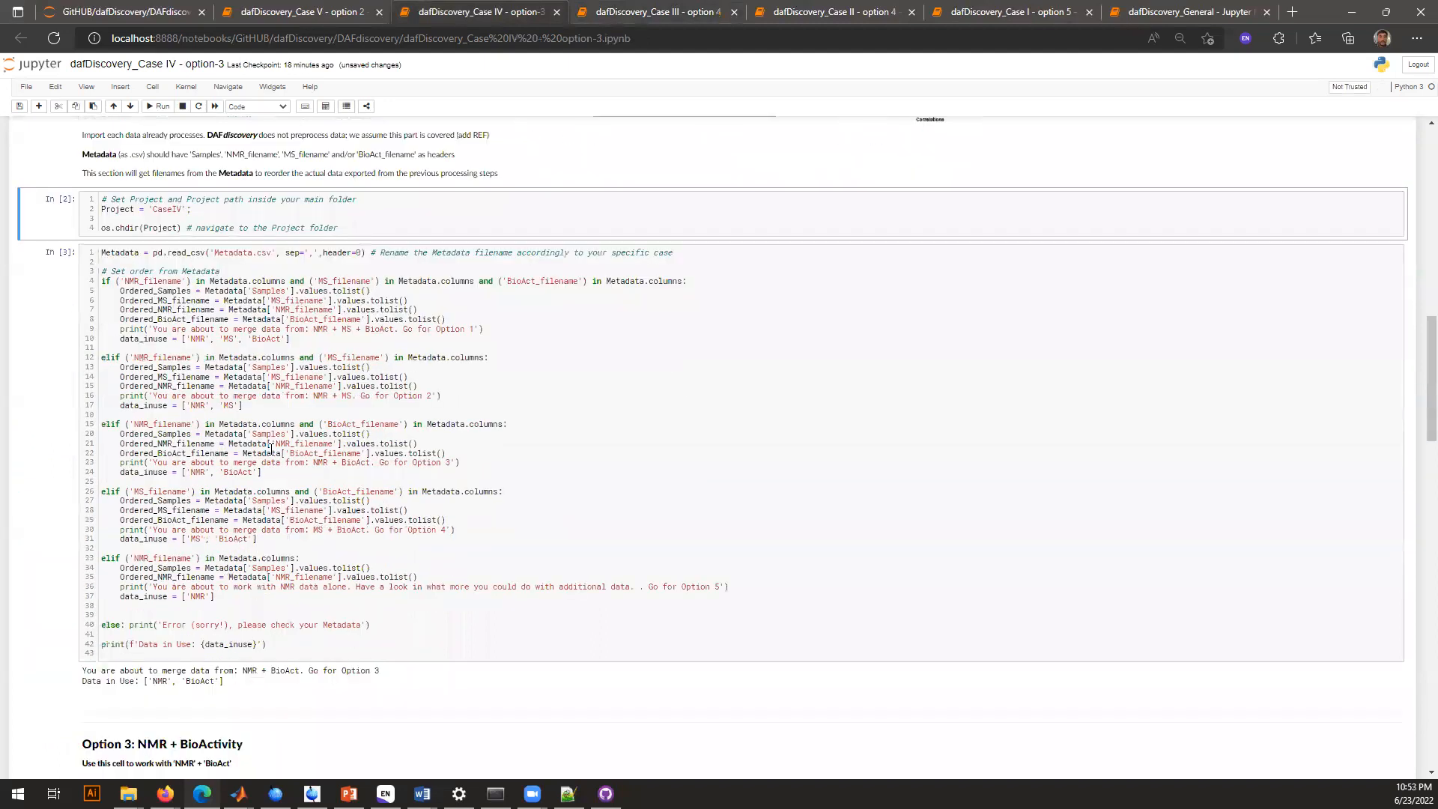
scroll(271, 449, "down", 3)
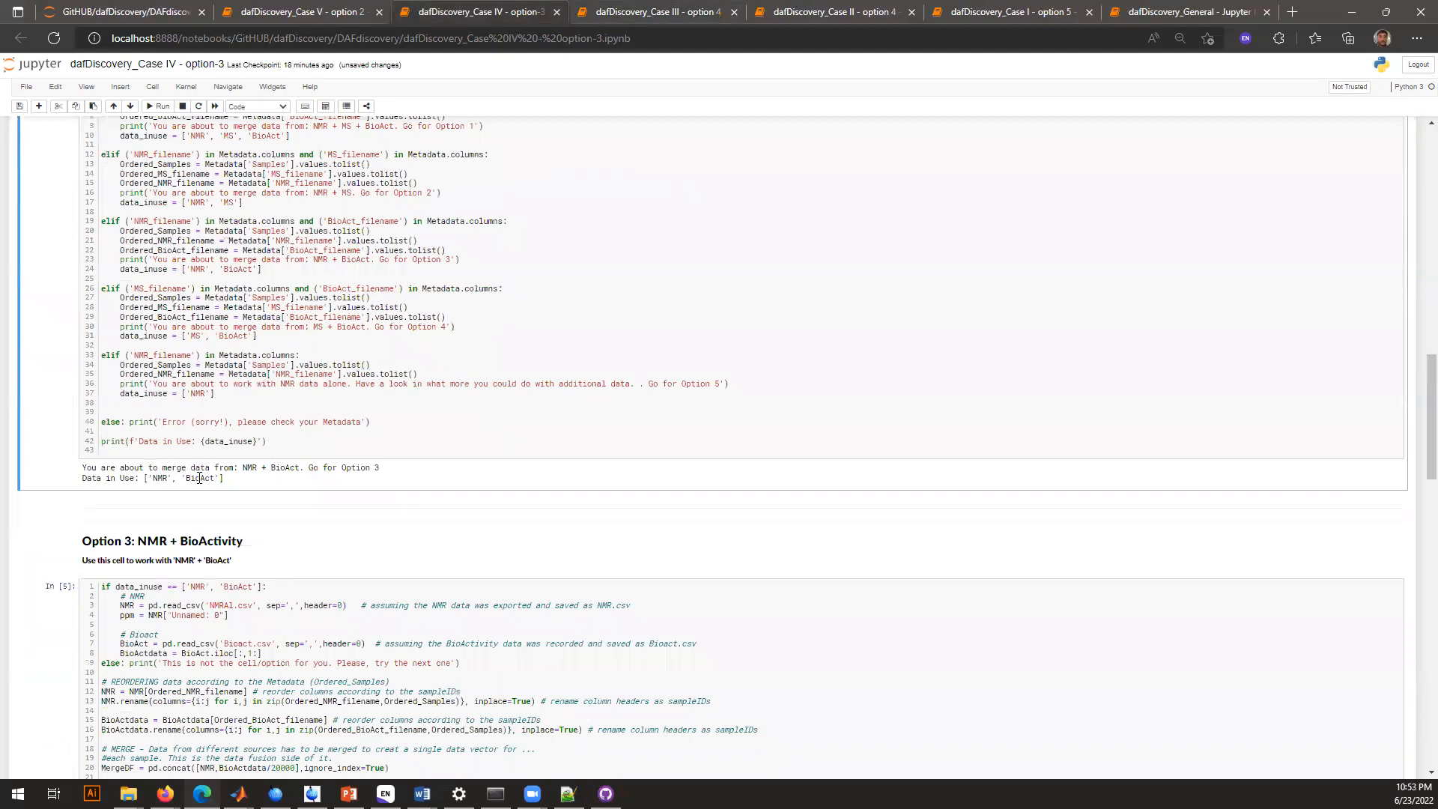
Run the Case IV Option 3 cell that merges the NMR and BioAct data into data/MergeDF_NMR_MS_BioAct.csv
scroll(198, 476, "down", 3)
scroll(200, 477, "down", 1)
left_click(199, 477)
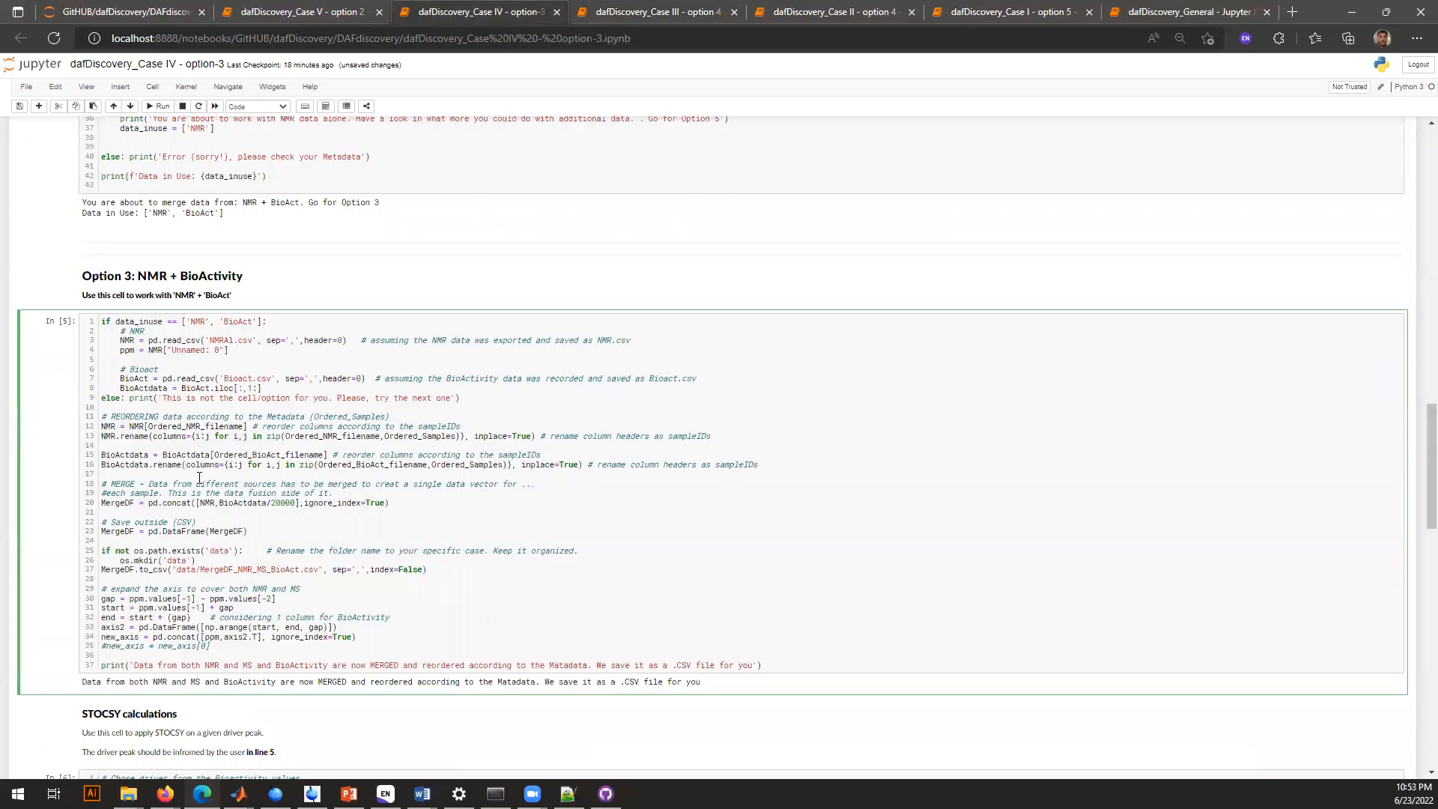
key("ctrl+Return")
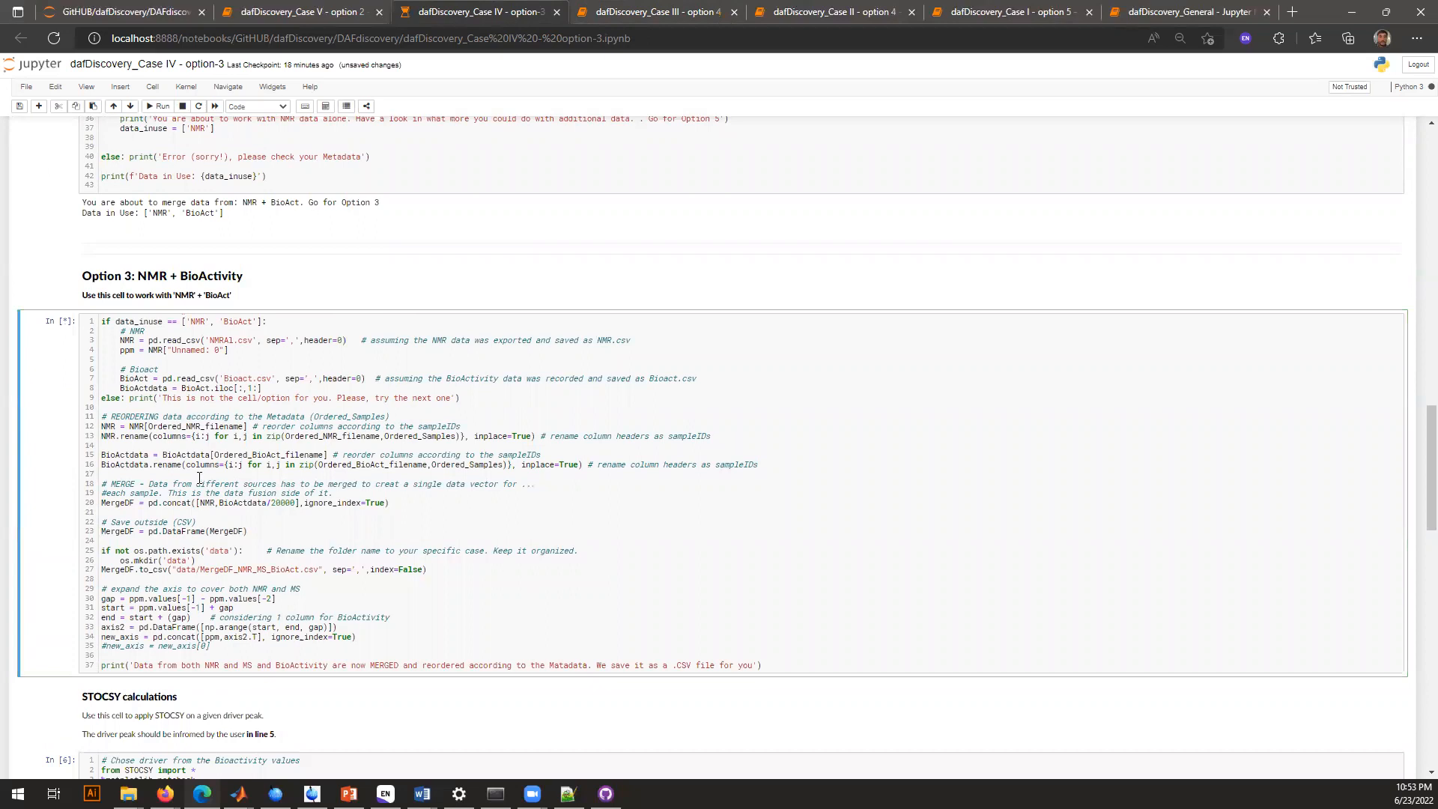
Run the Case IV STOCSY cell with the bioactivity signal, new_axis.values[-1], as the driver
scroll(199, 477, "down", 1)
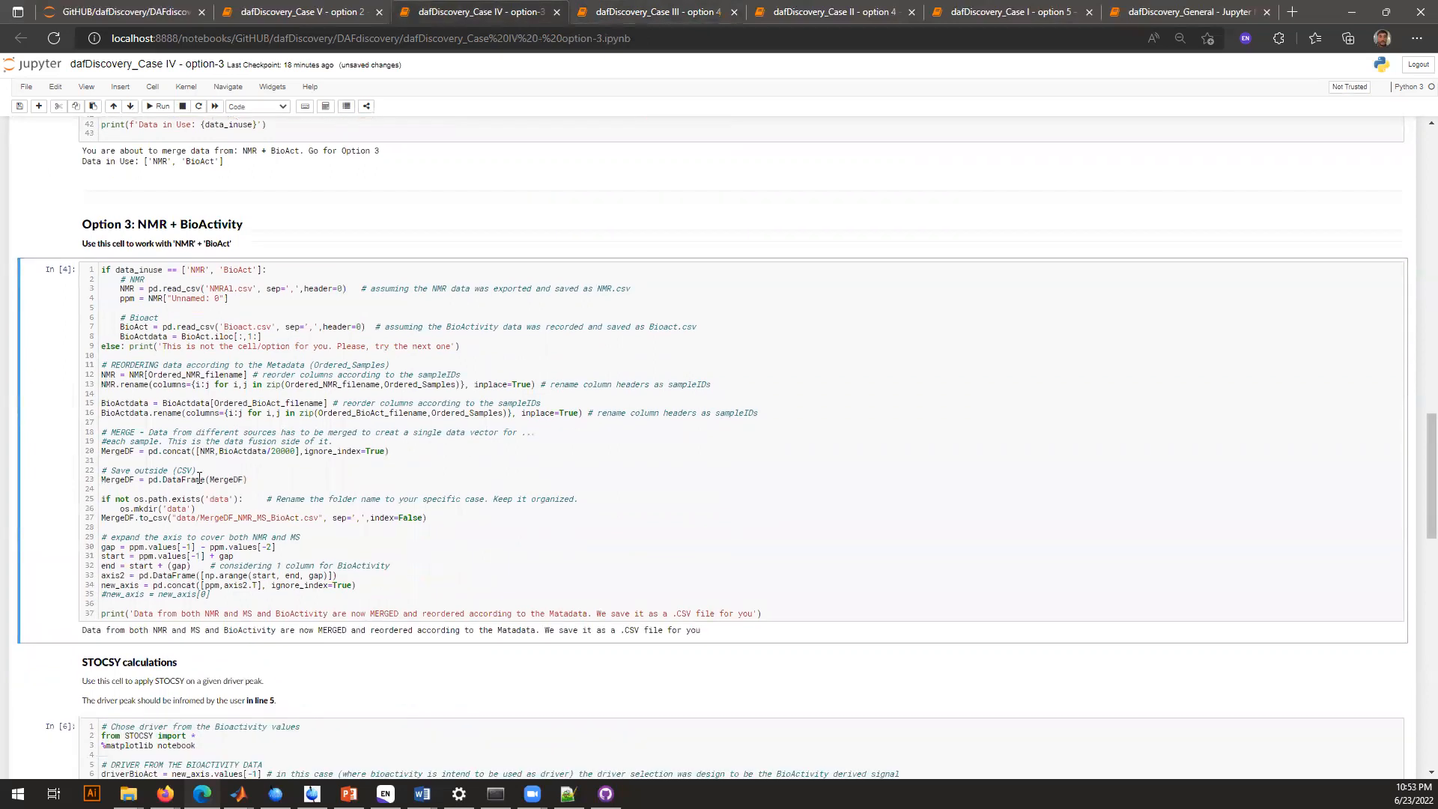
scroll(199, 477, "down", 2)
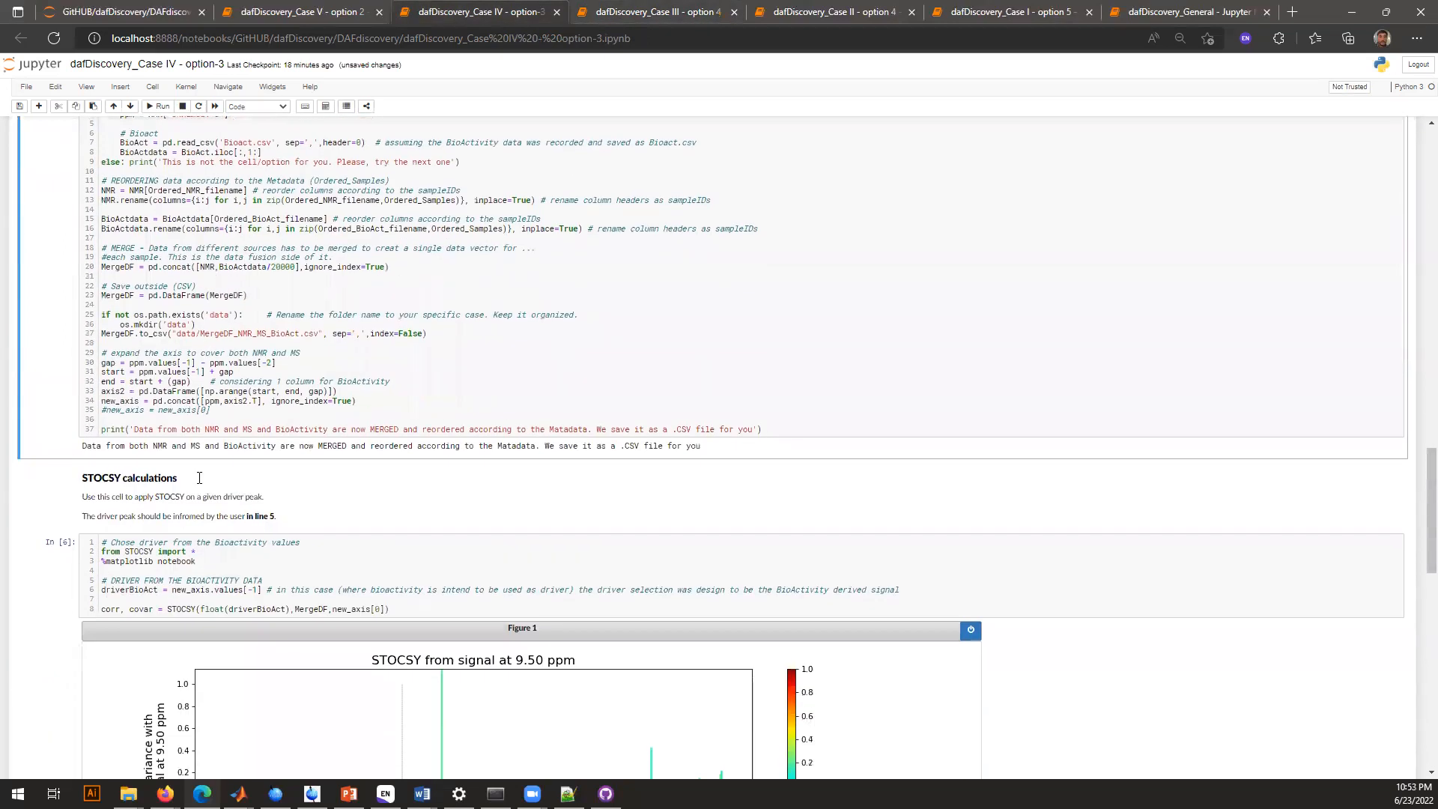
scroll(199, 477, "down", 2)
left_click(240, 412)
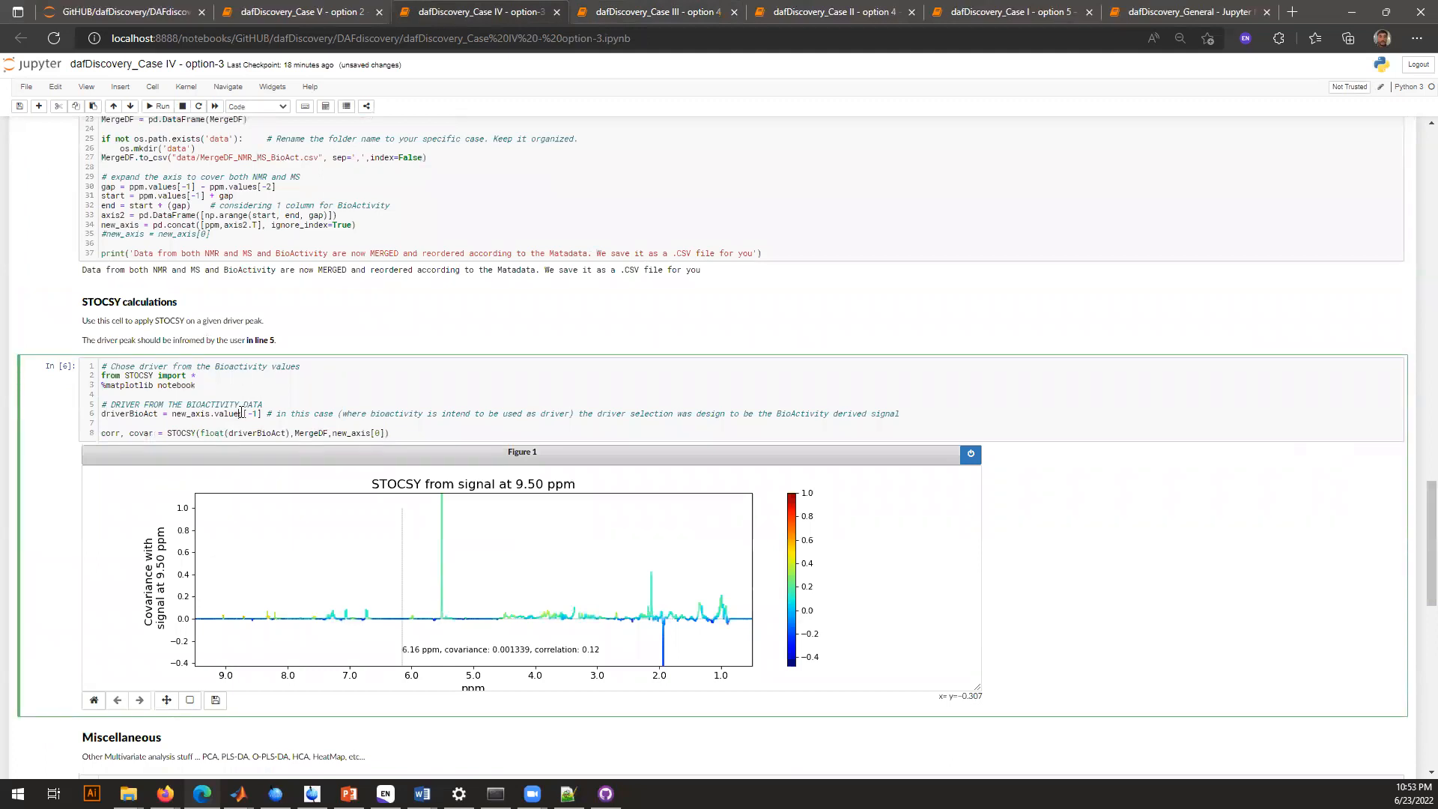
key("ctrl+Return")
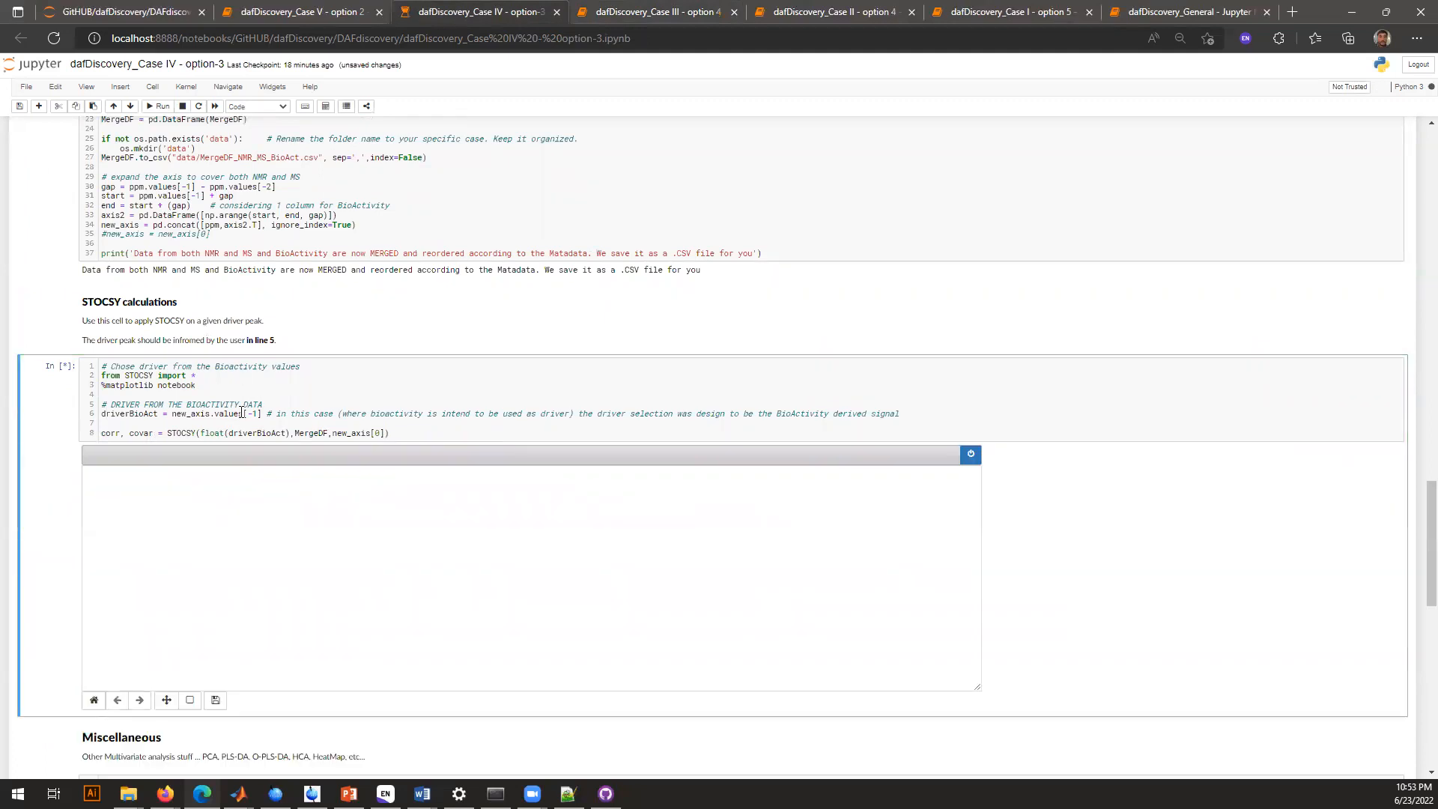
Zoom the Case IV STOCSY figure into the low-covariance band around zero, across about 9.2 to 0.8 ppm
scroll(240, 413, "down", 1)
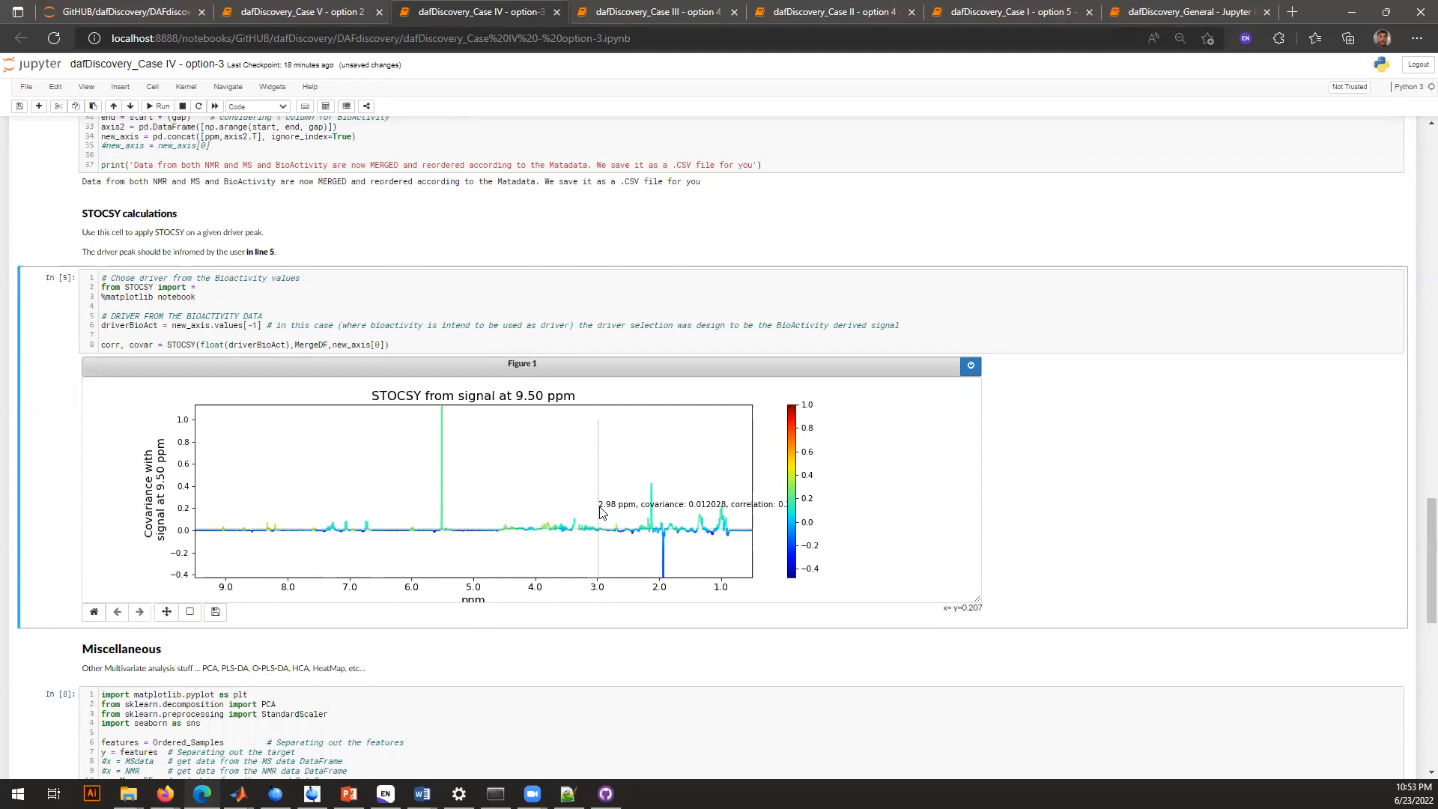
left_click(190, 612)
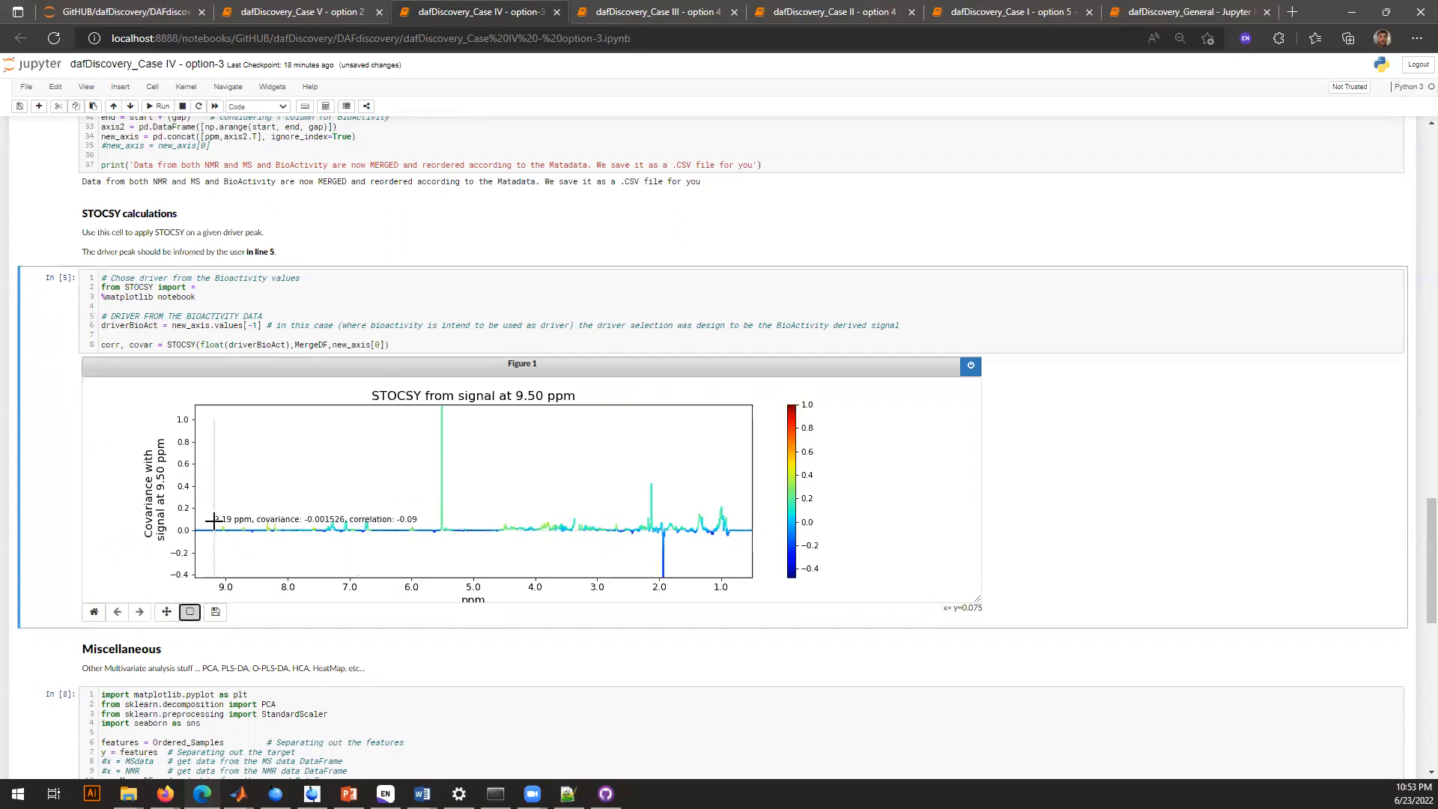
left_click_drag(213, 522, 735, 537)
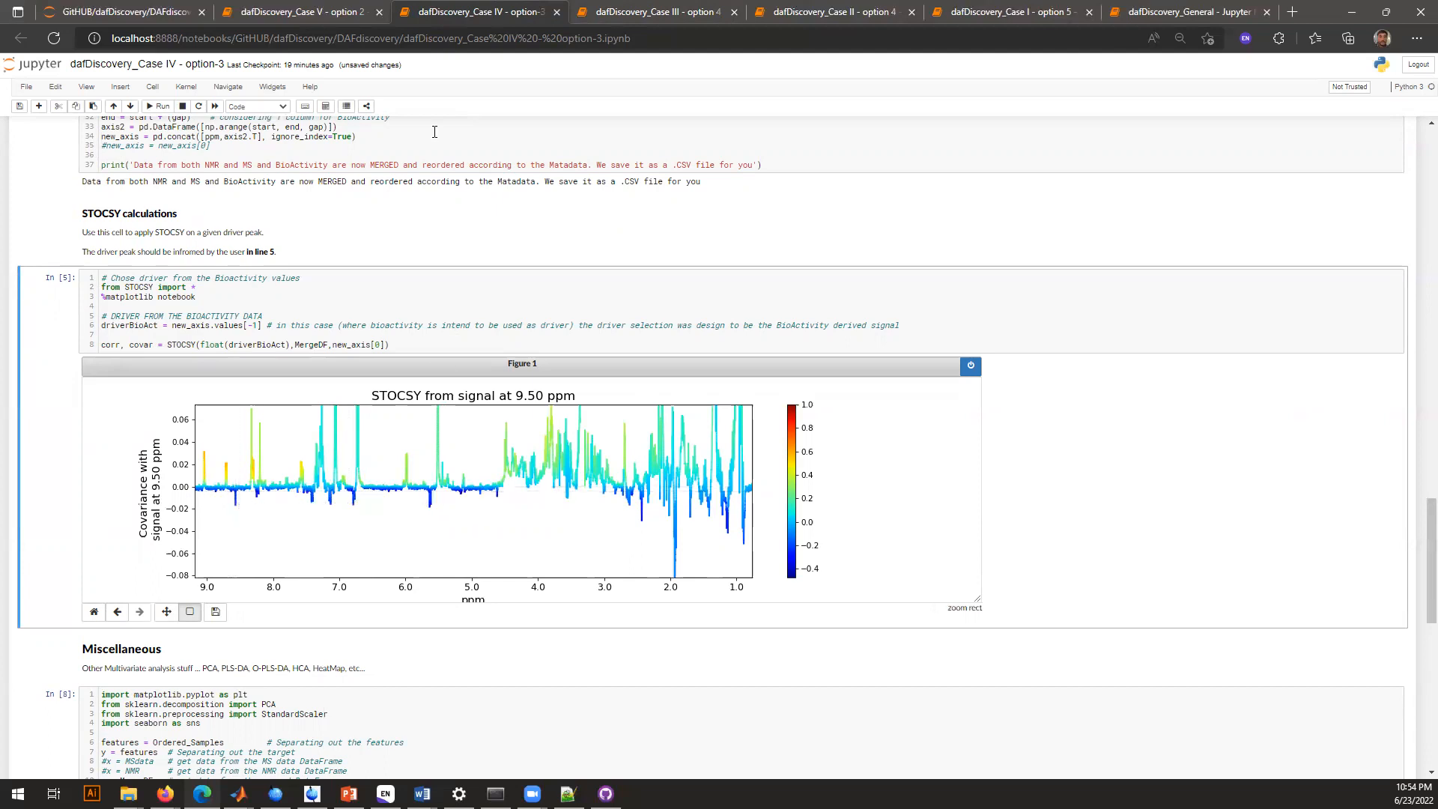
Open the Case V option 2 notebook and run its dependencies cell
left_click(325, 9)
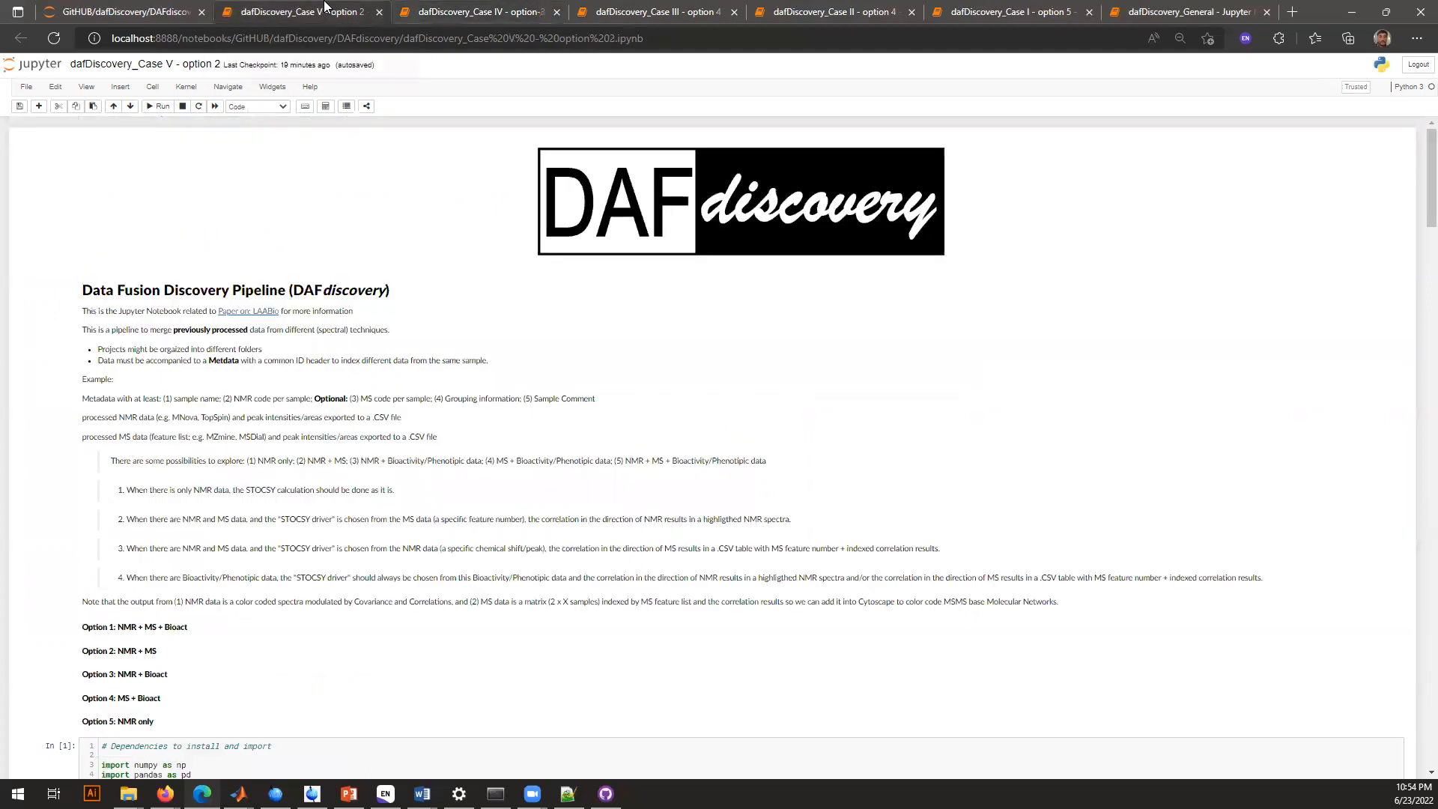
scroll(284, 509, "down", 1)
left_click(330, 428)
key("ctrl+Return")
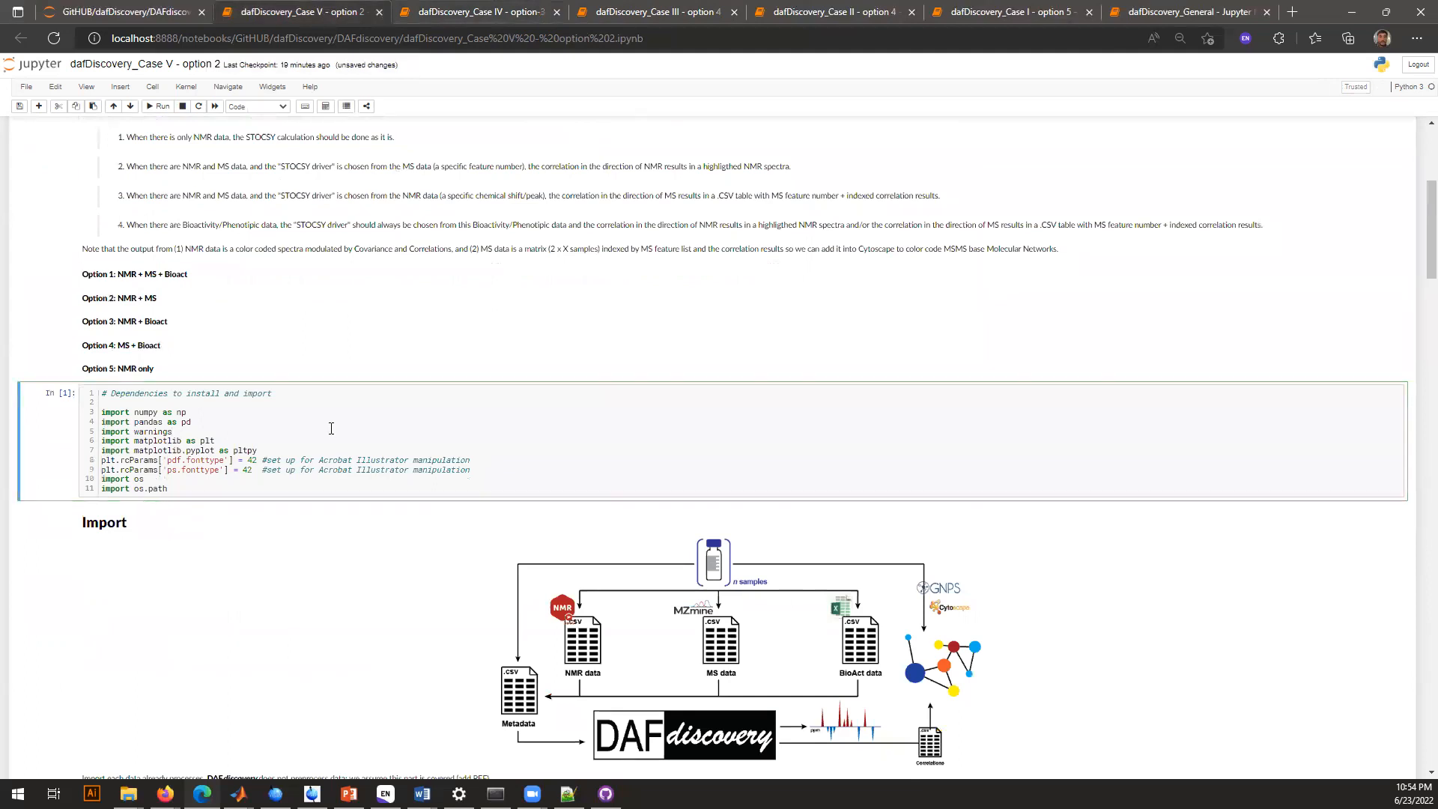
Run the Case V cells that set the project folder to CaseV and read the sample order from Metadata.csv
scroll(331, 428, "down", 5)
left_click(331, 428)
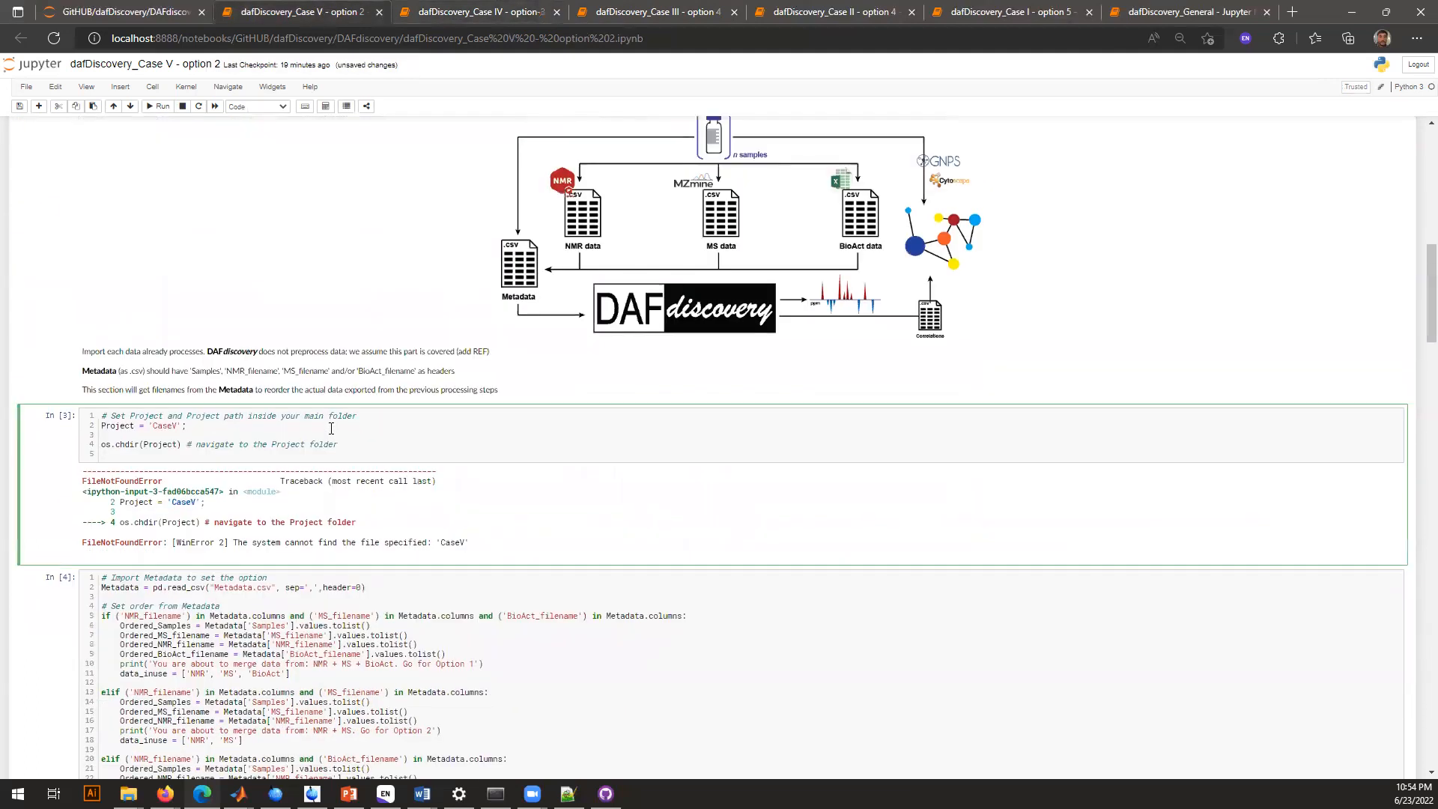
key("shift+Return")
left_click(228, 564)
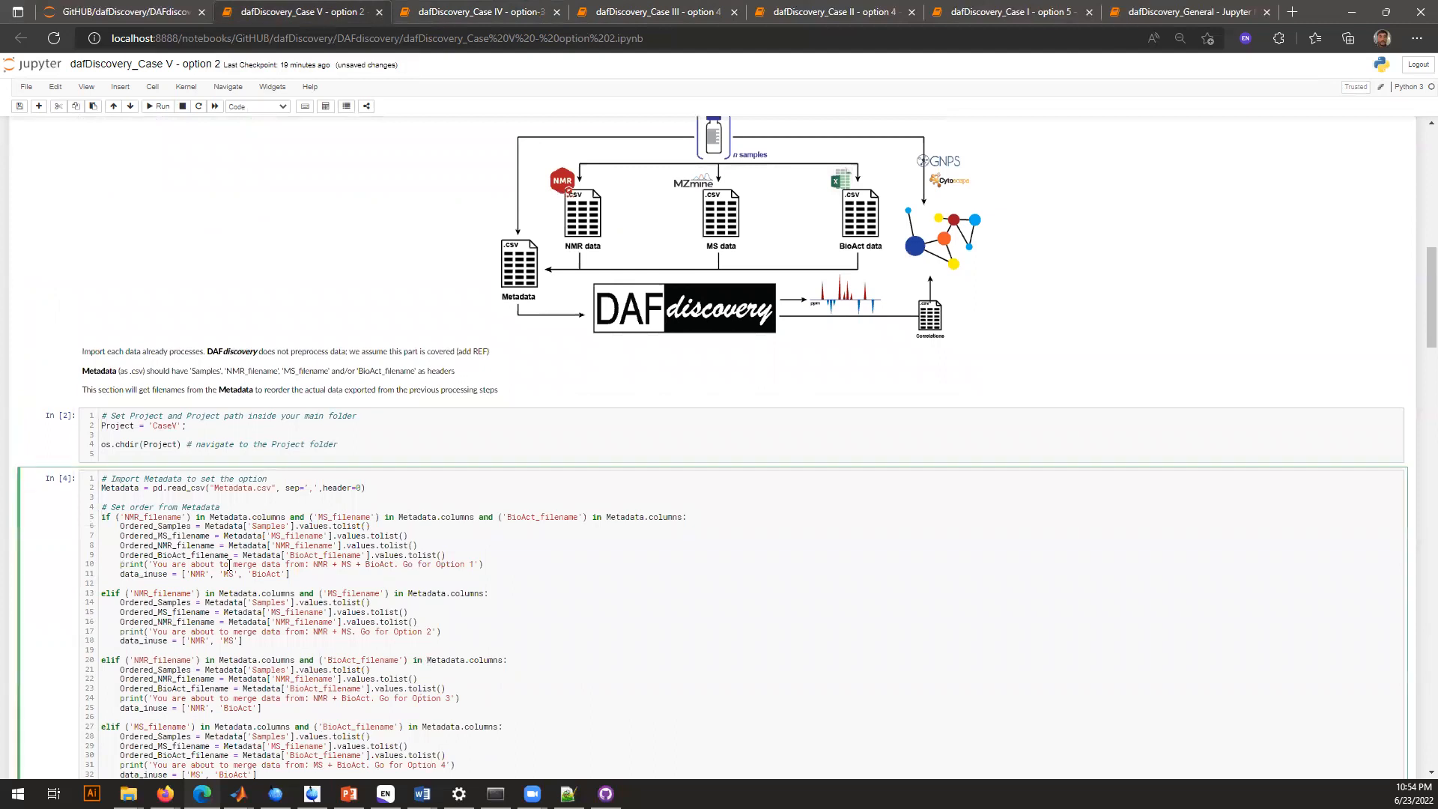
key("ctrl+Return")
scroll(229, 563, "down", 5)
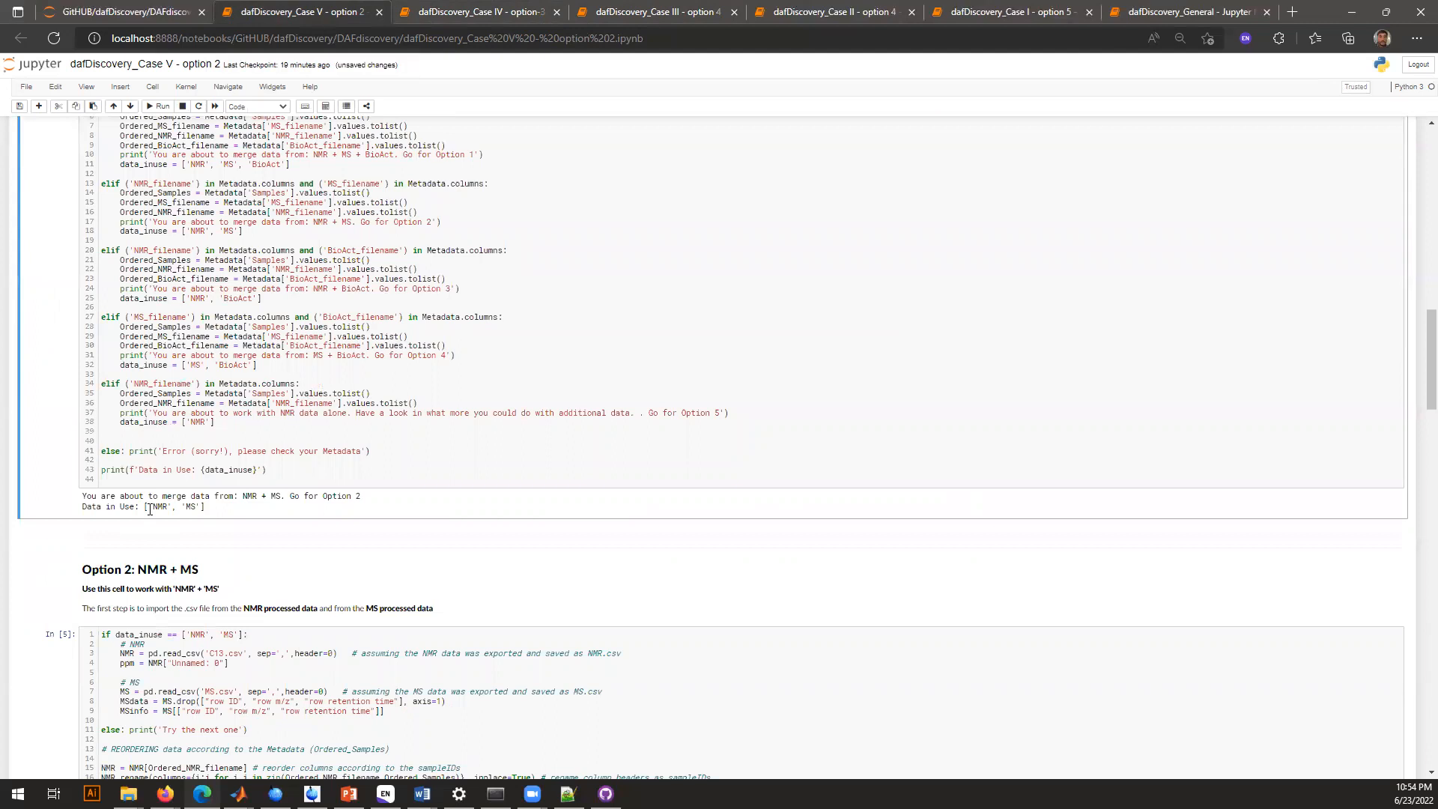
left_click_drag(148, 506, 169, 509)
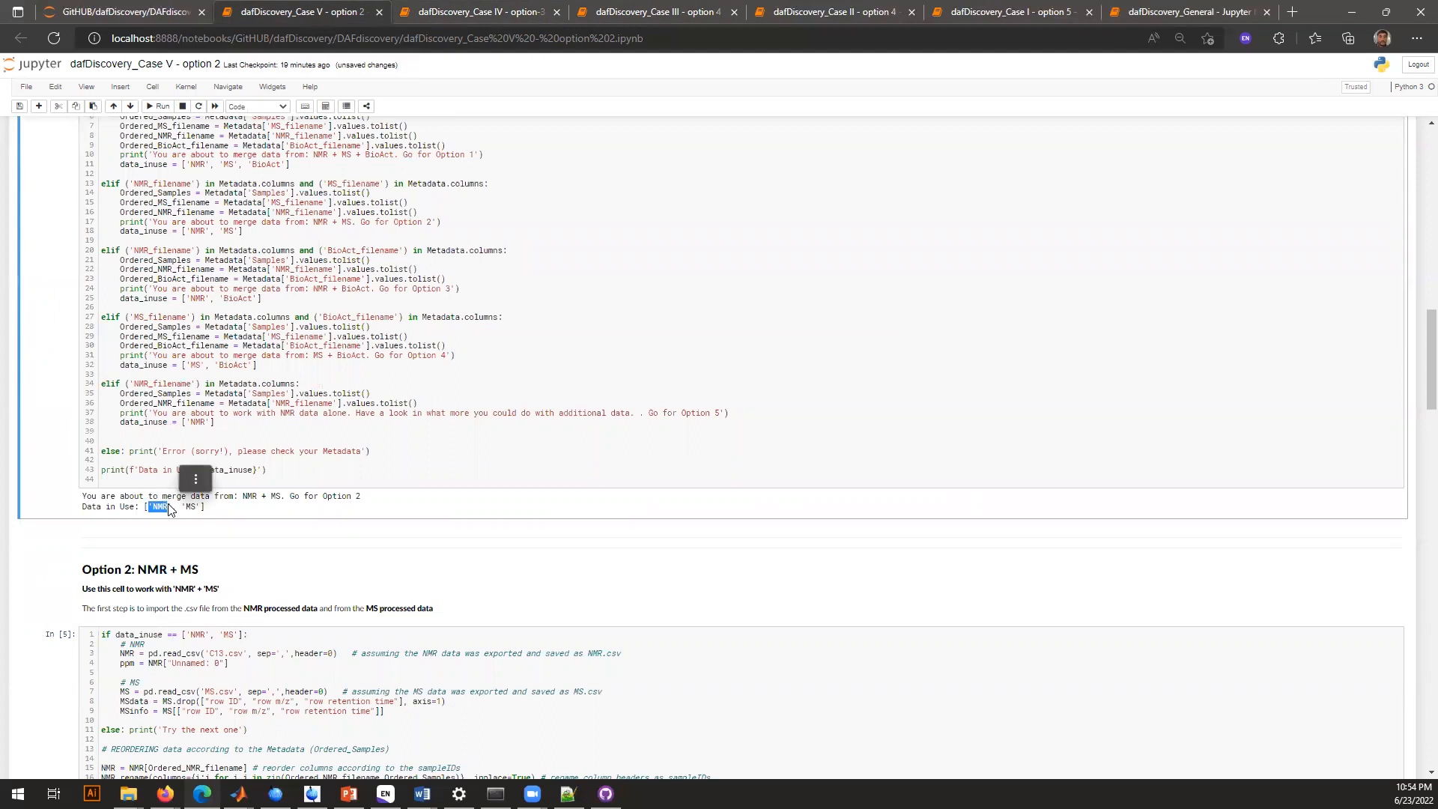
Run the Case V Option 2 cell that merges C13.csv and MS.csv into data/MergeDF_NMR_MS.csv
scroll(194, 509, "down", 1)
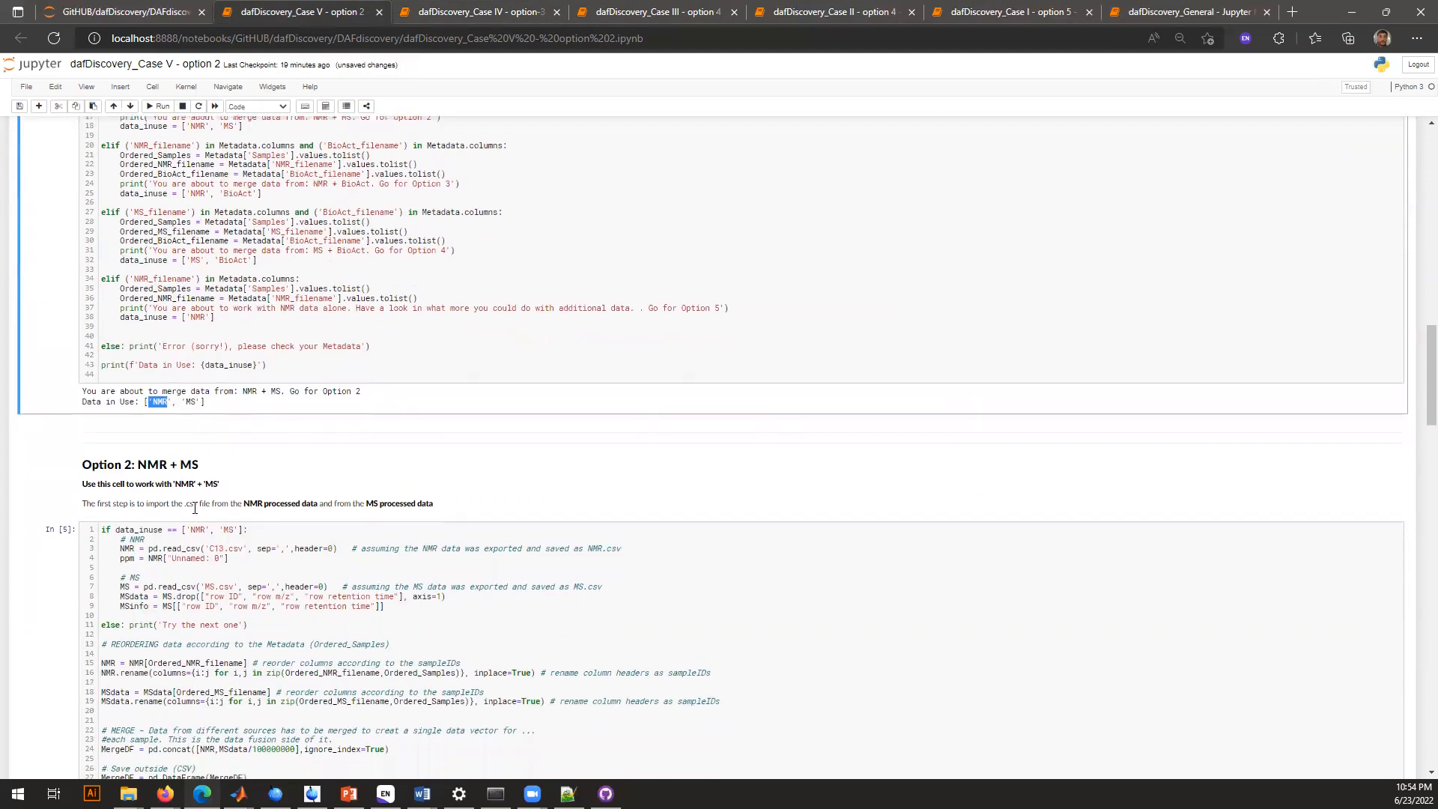
scroll(194, 509, "down", 3)
left_click(323, 385)
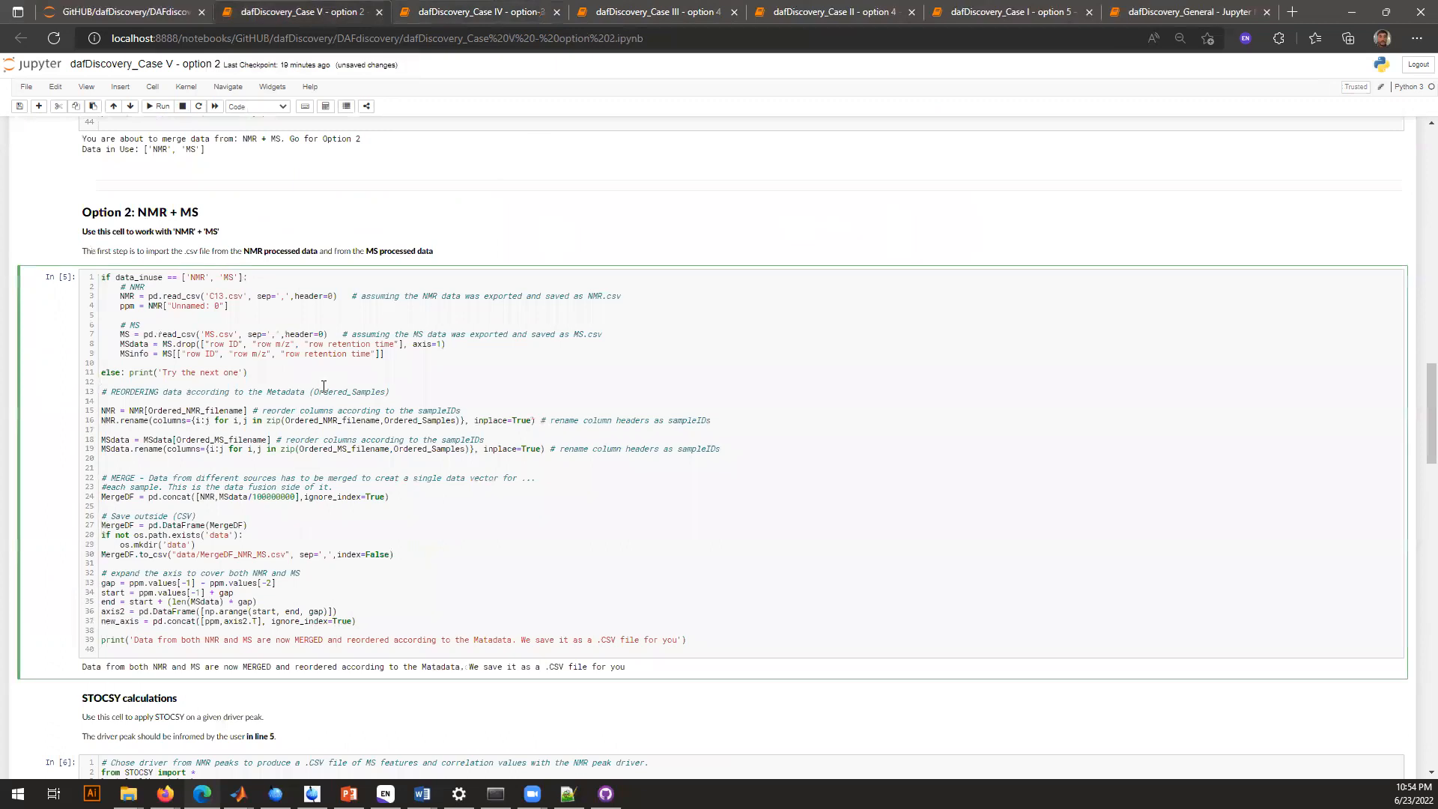
key("ctrl+Return")
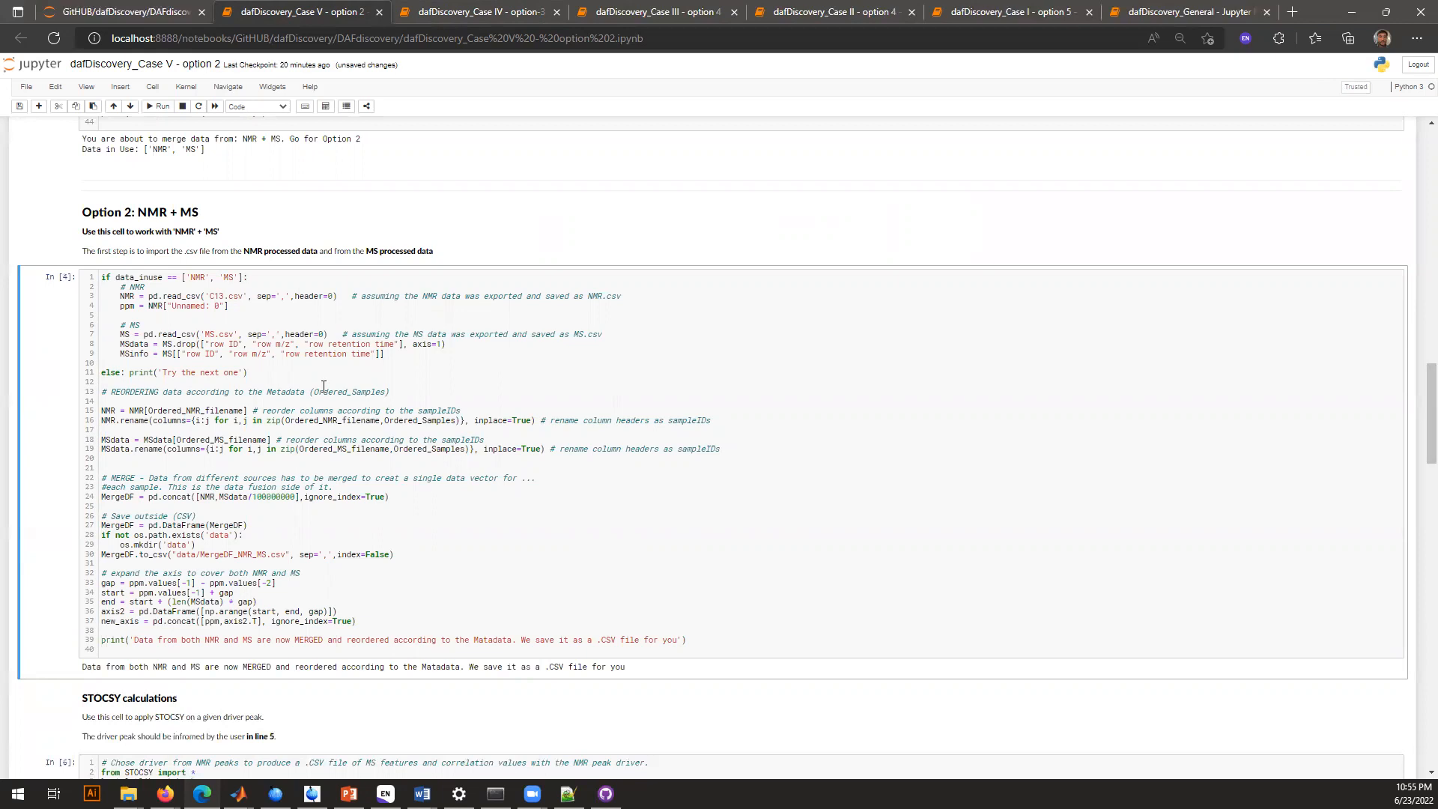
Run the Case V STOCSY cell with the NMR driver peak 71.77, exporting the MS feature correlations as a CSV file
scroll(324, 386, "down", 3)
scroll(323, 387, "up", 1)
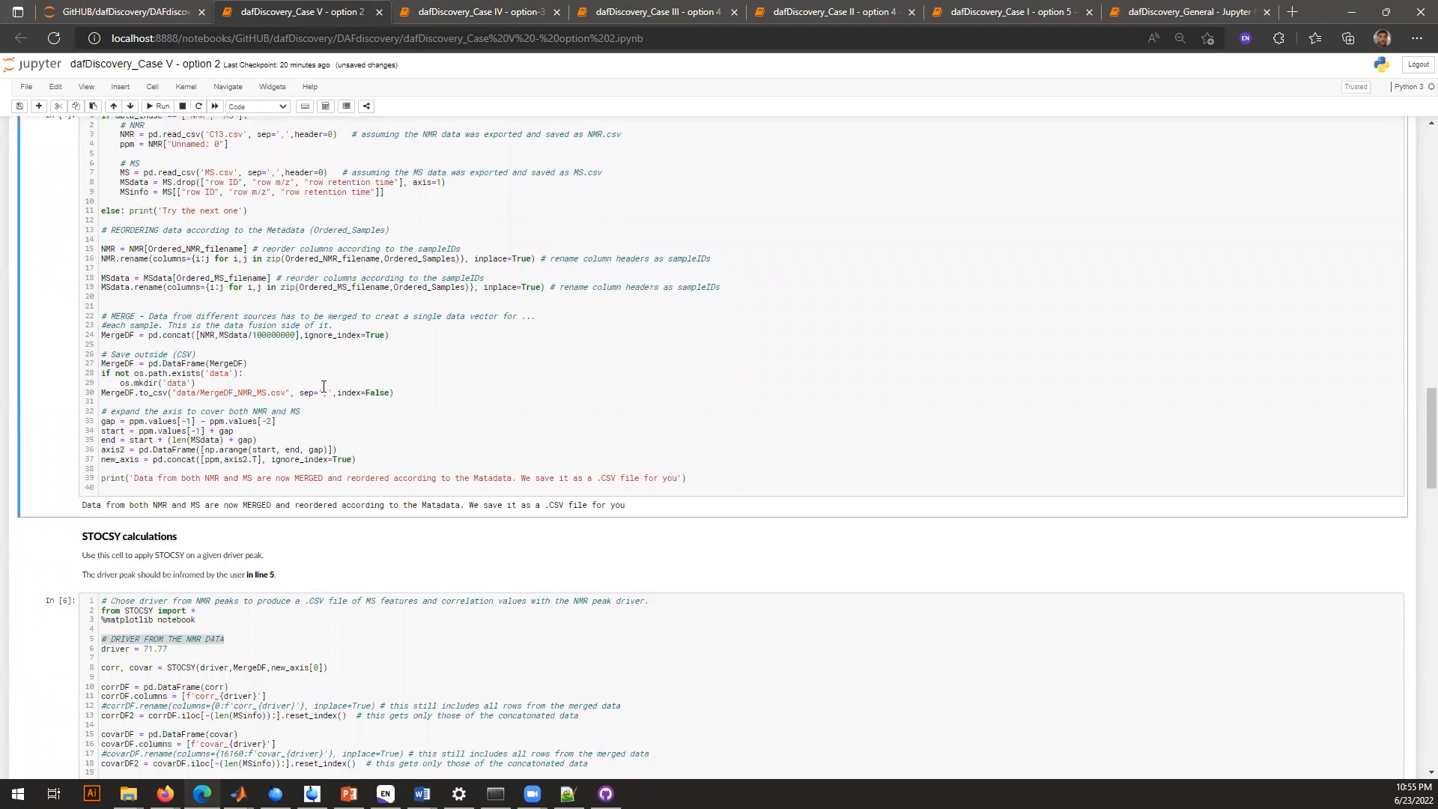
scroll(323, 387, "down", 3)
left_click(312, 395)
scroll(241, 426, "down", 1)
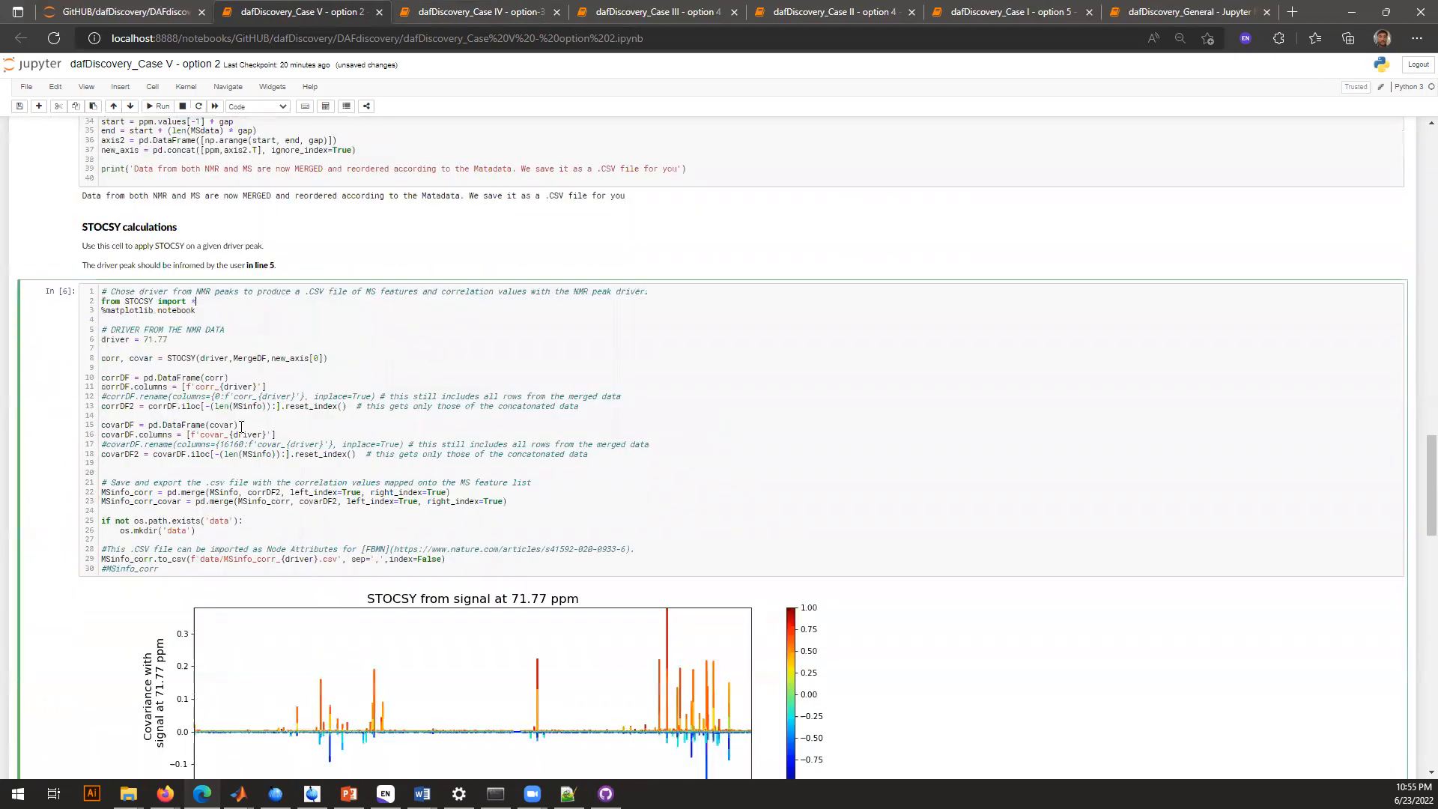
double_click(112, 339)
key("ctrl+Return")
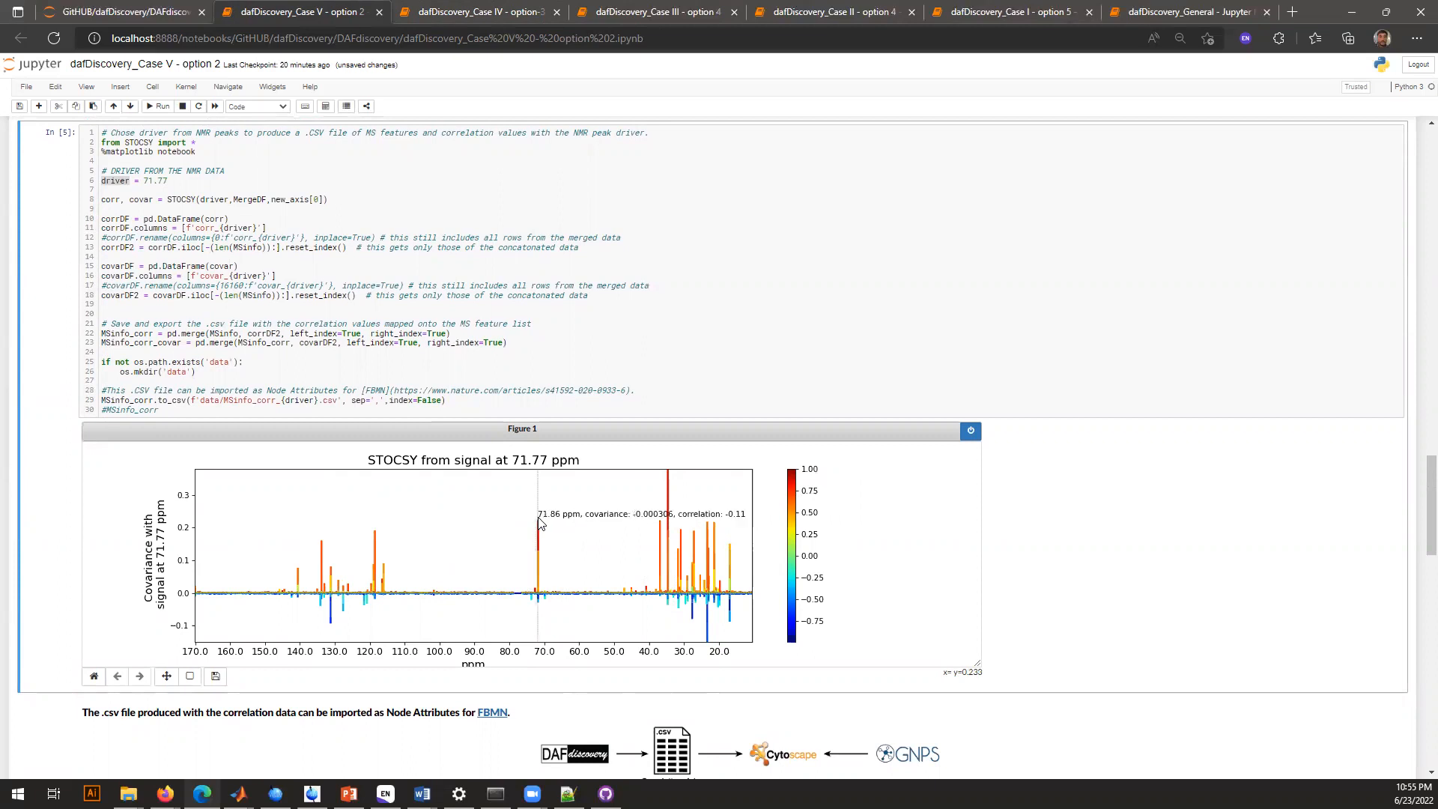
Run the Case V cell that plots MS features by retention time and m/z, colored by corr_71.77
scroll(1097, 542, "down", 4)
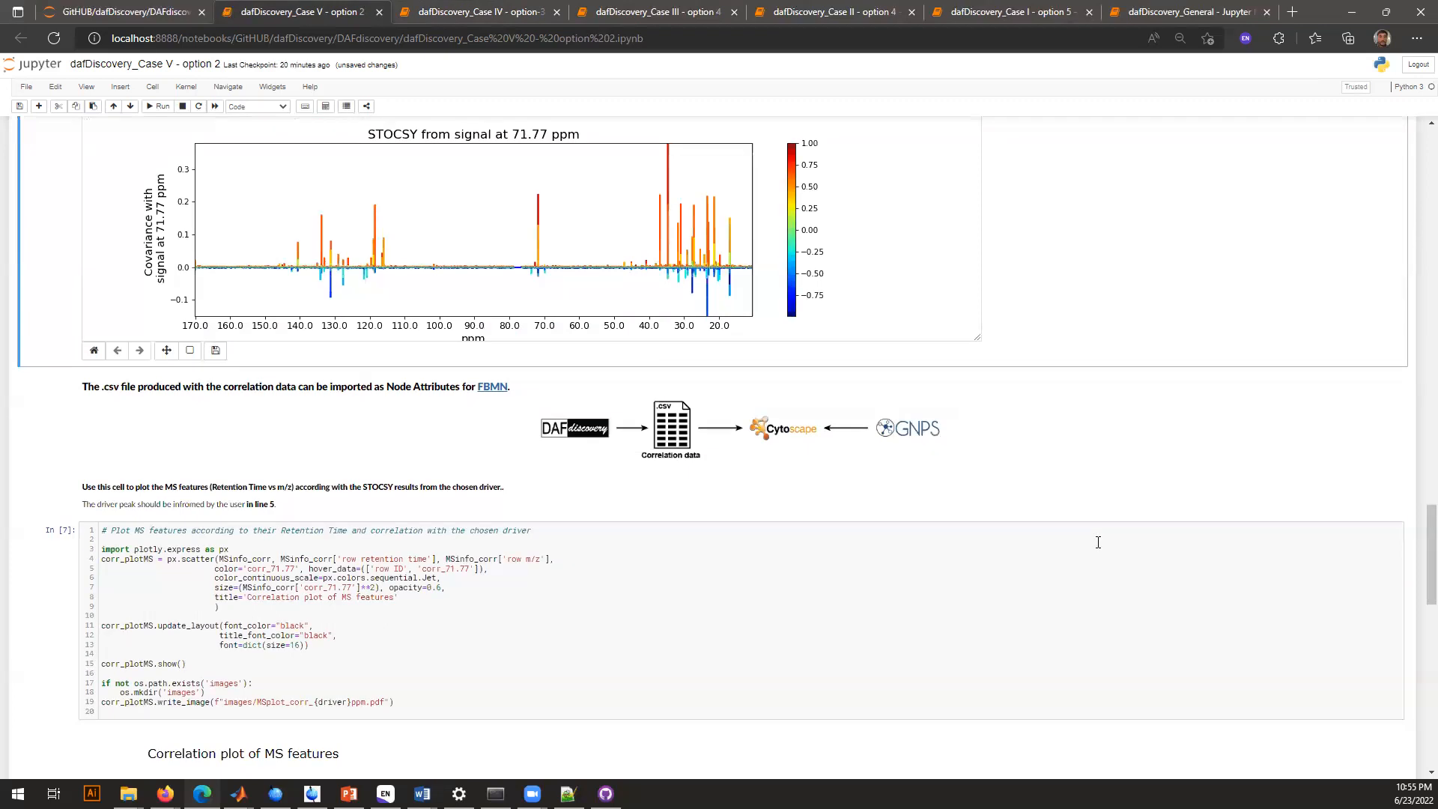
left_click(534, 549)
key("ctrl+Return")
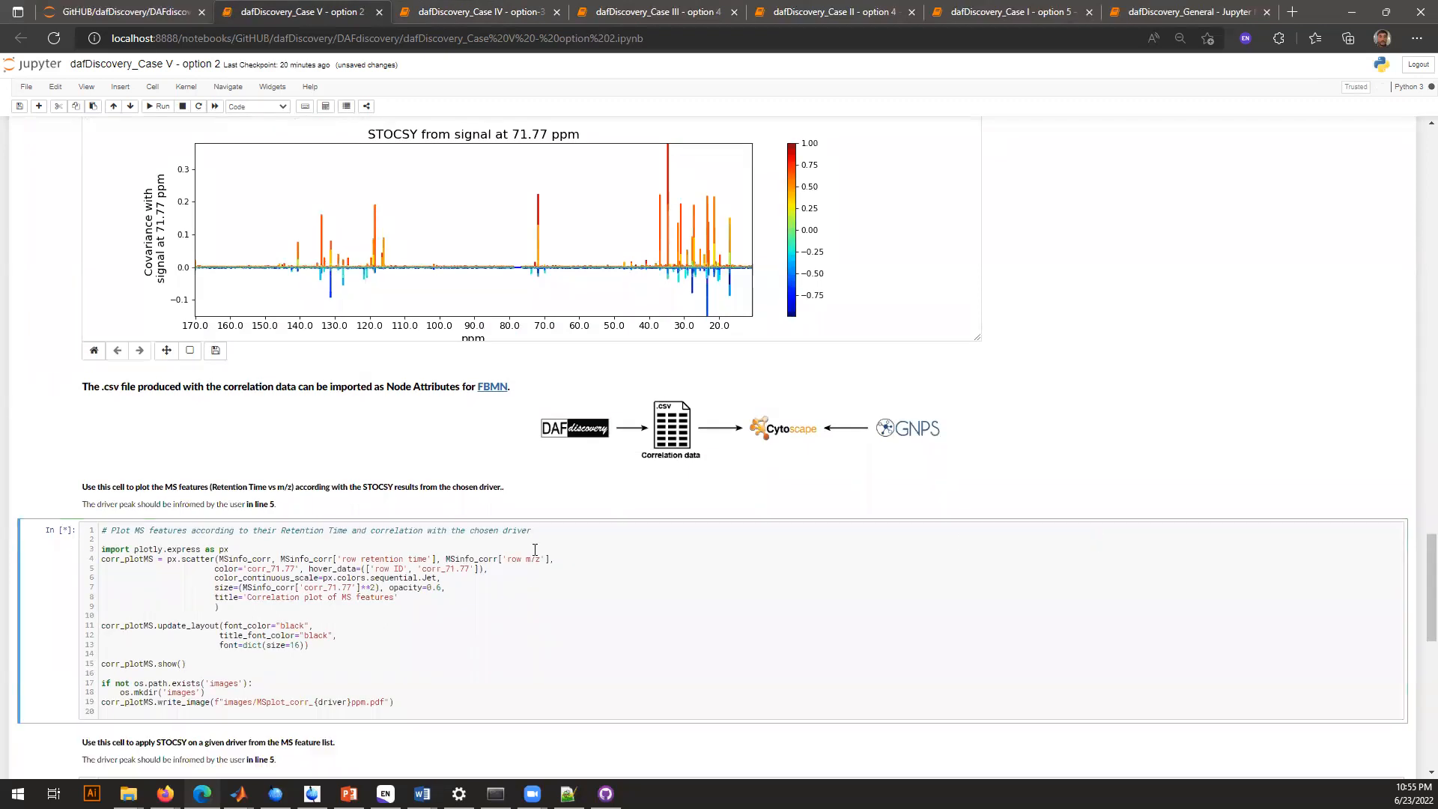
scroll(535, 549, "down", 4)
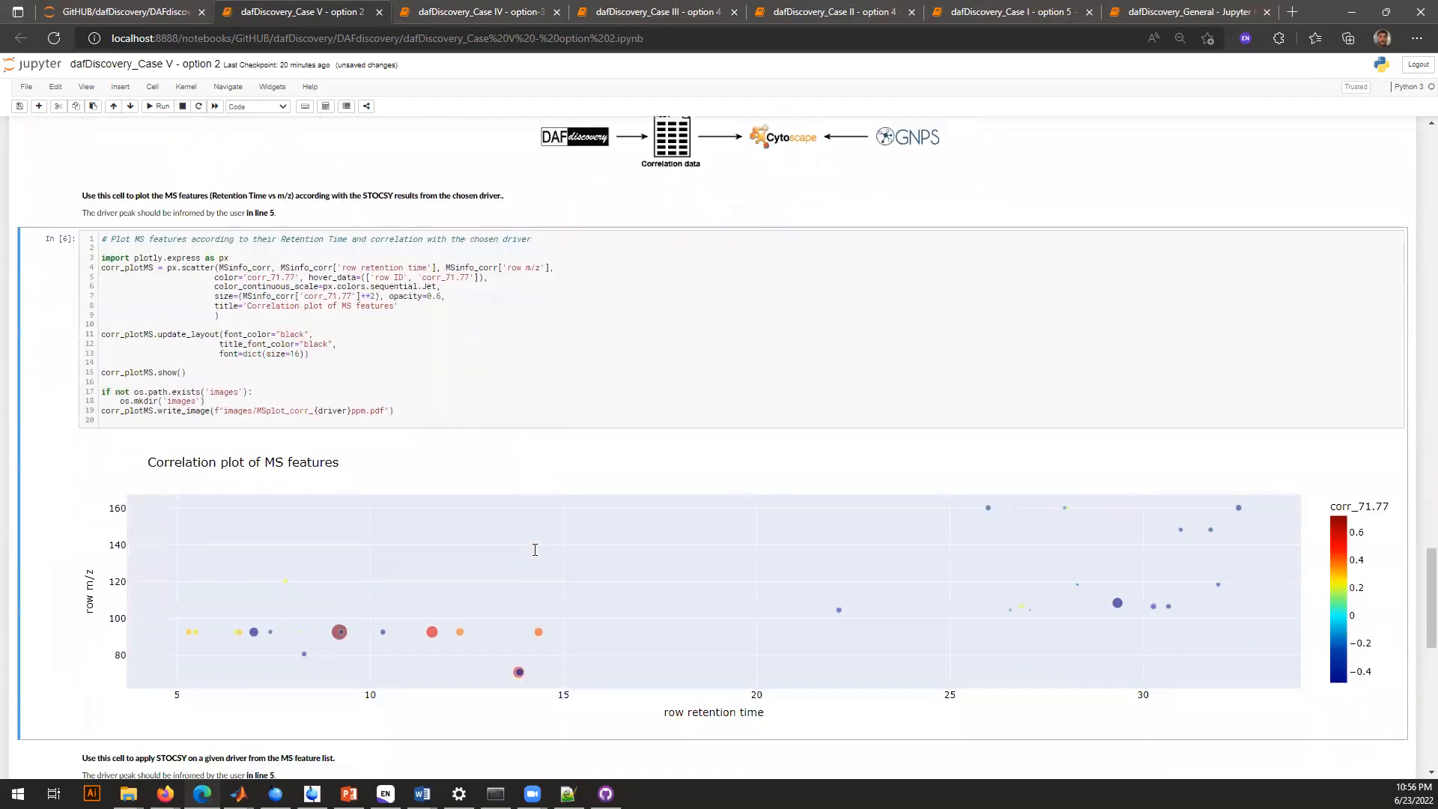
Inspect the highly correlated MS features in the Case V correlation plot and compare them with the STOCSY driver peak
mouse_move(334, 617)
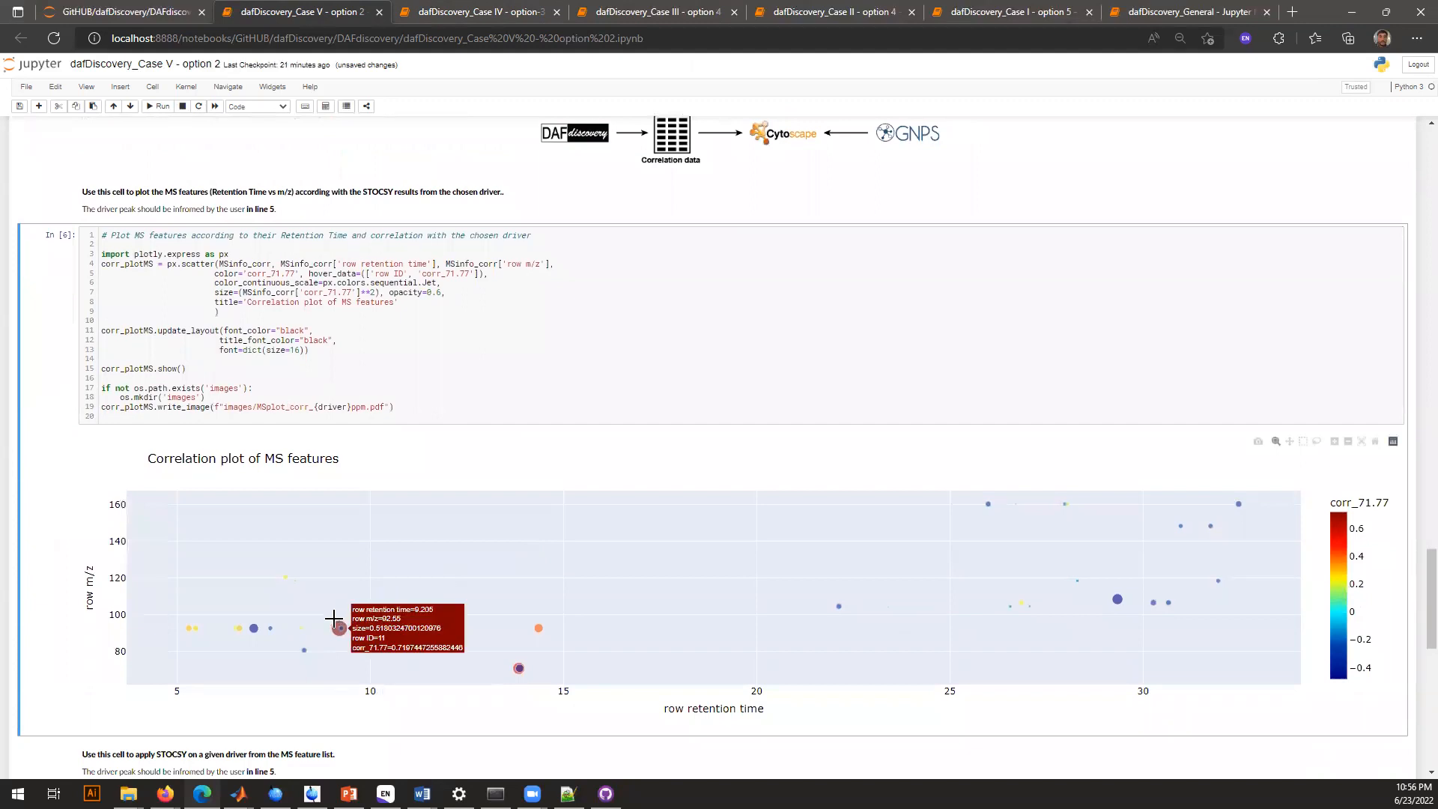
mouse_move(428, 626)
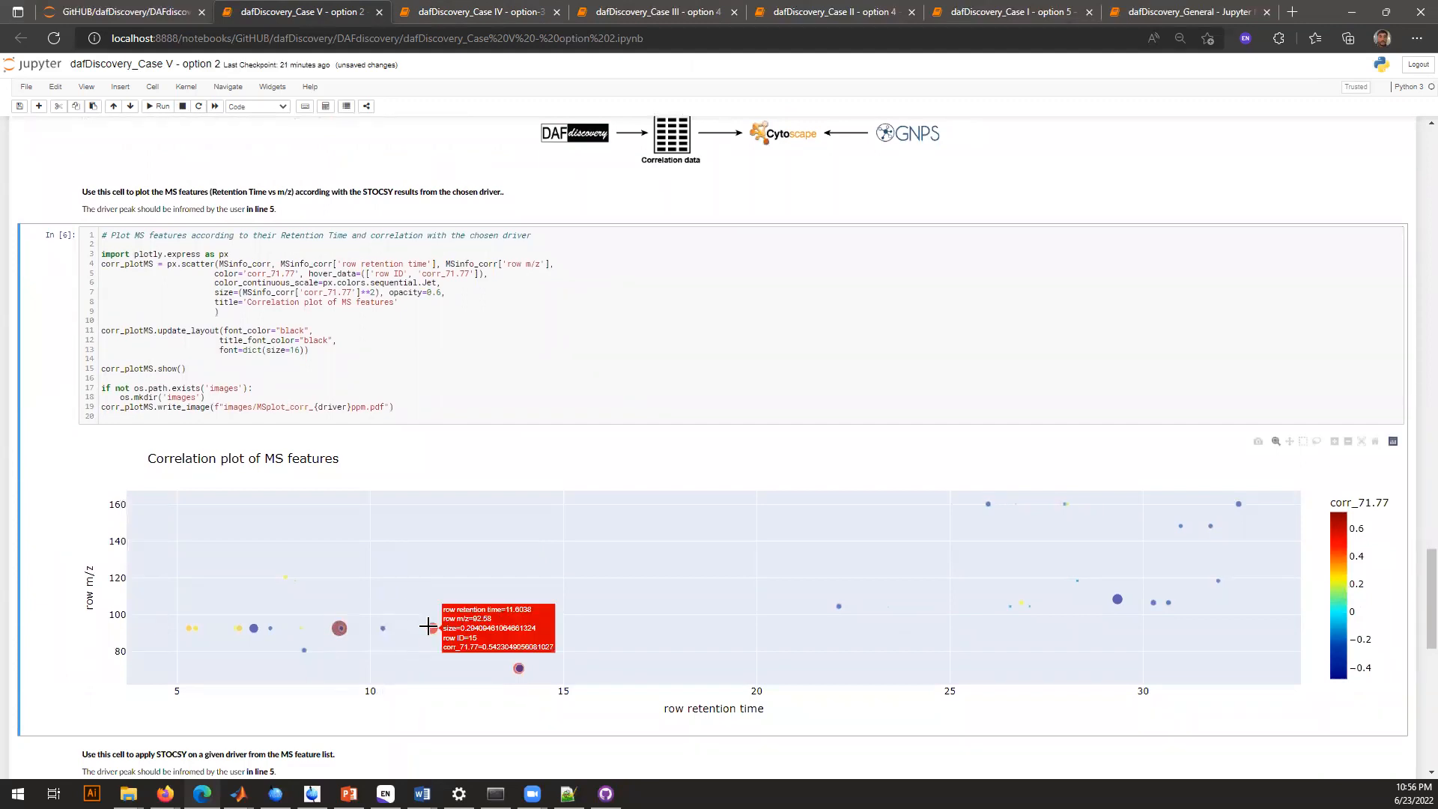
mouse_move(506, 665)
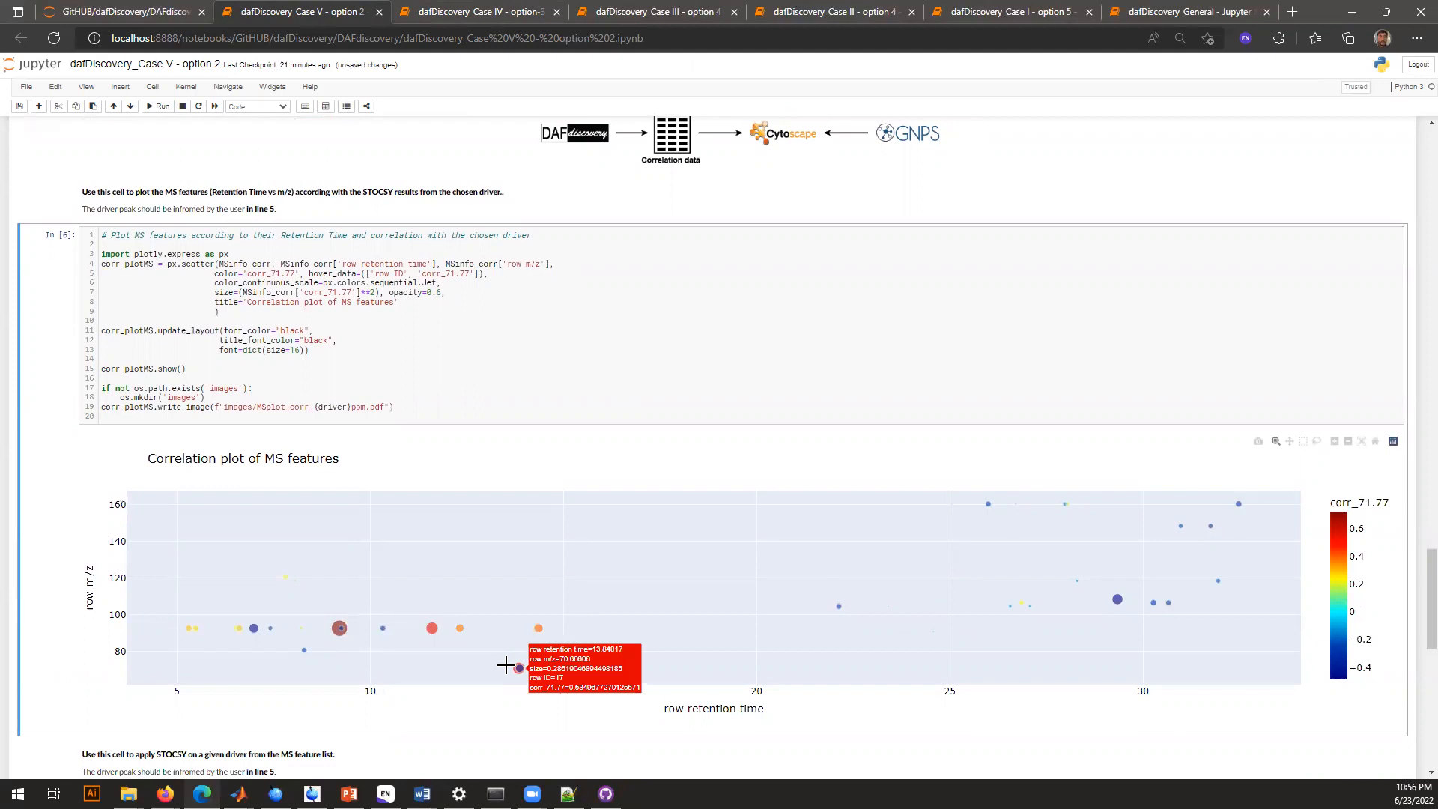
scroll(506, 666, "up", 5)
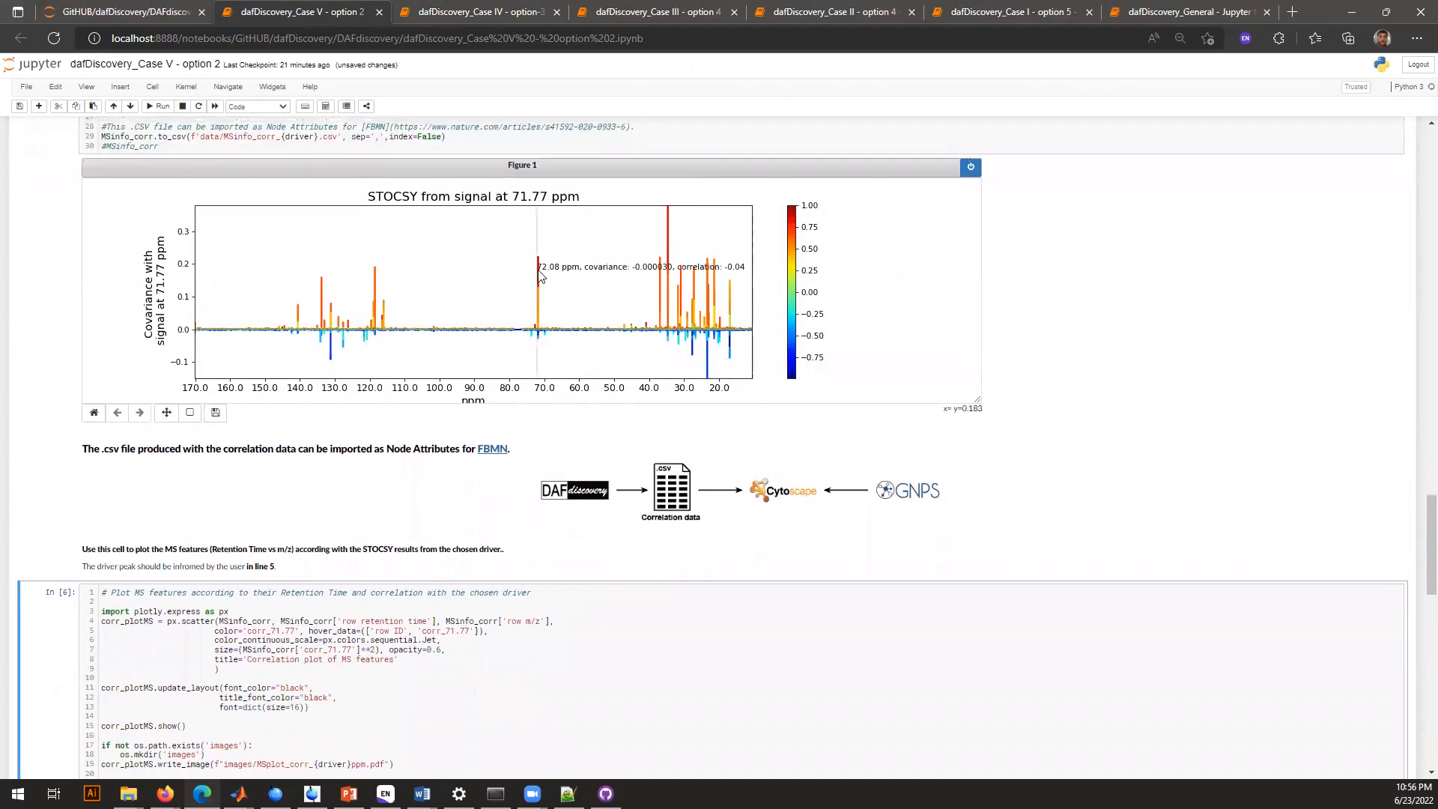
scroll(502, 479, "down", 5)
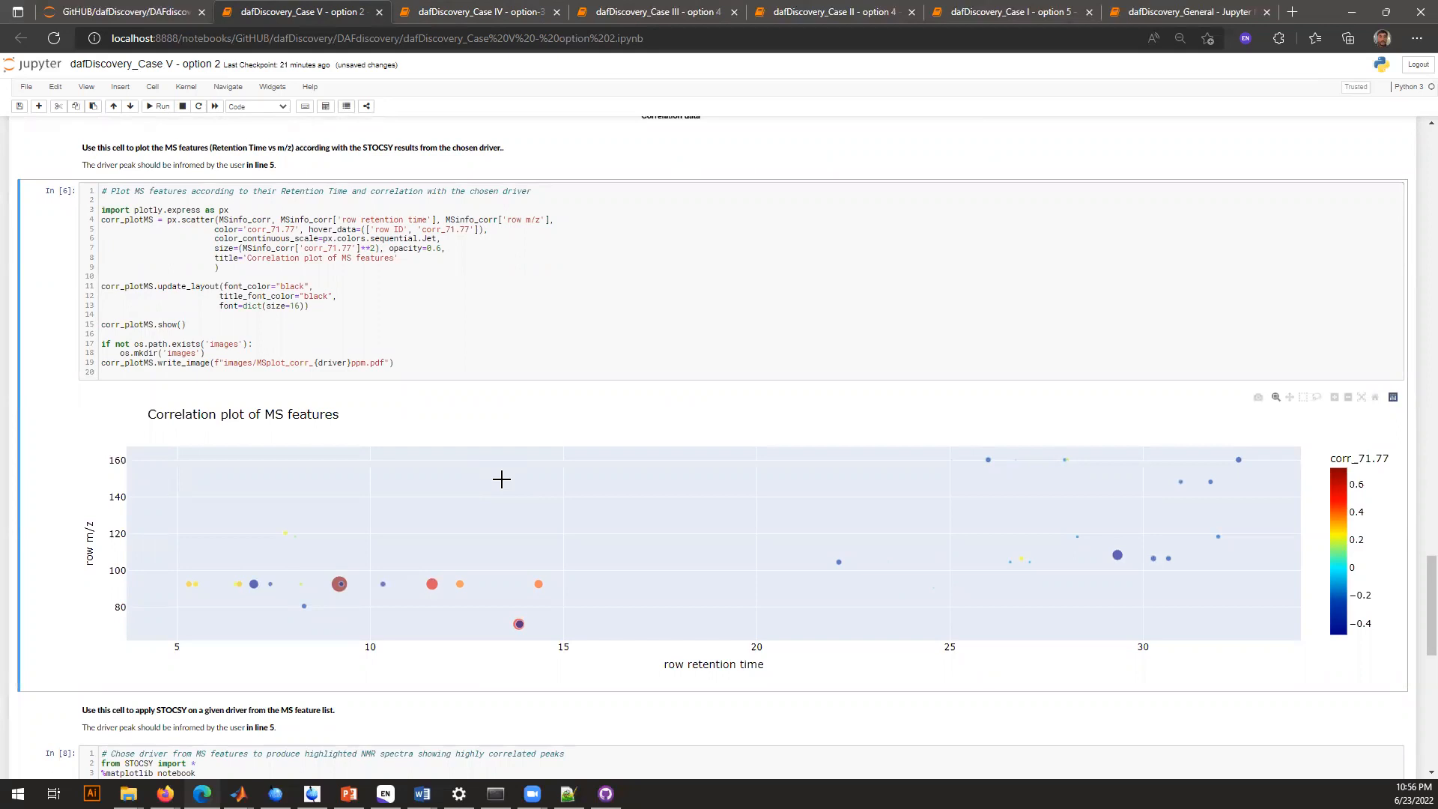
Run the Case V STOCSY cell driven by MS feature driver_sel = 1, then review its figure and return to the notebook's beginning
scroll(501, 479, "down", 4)
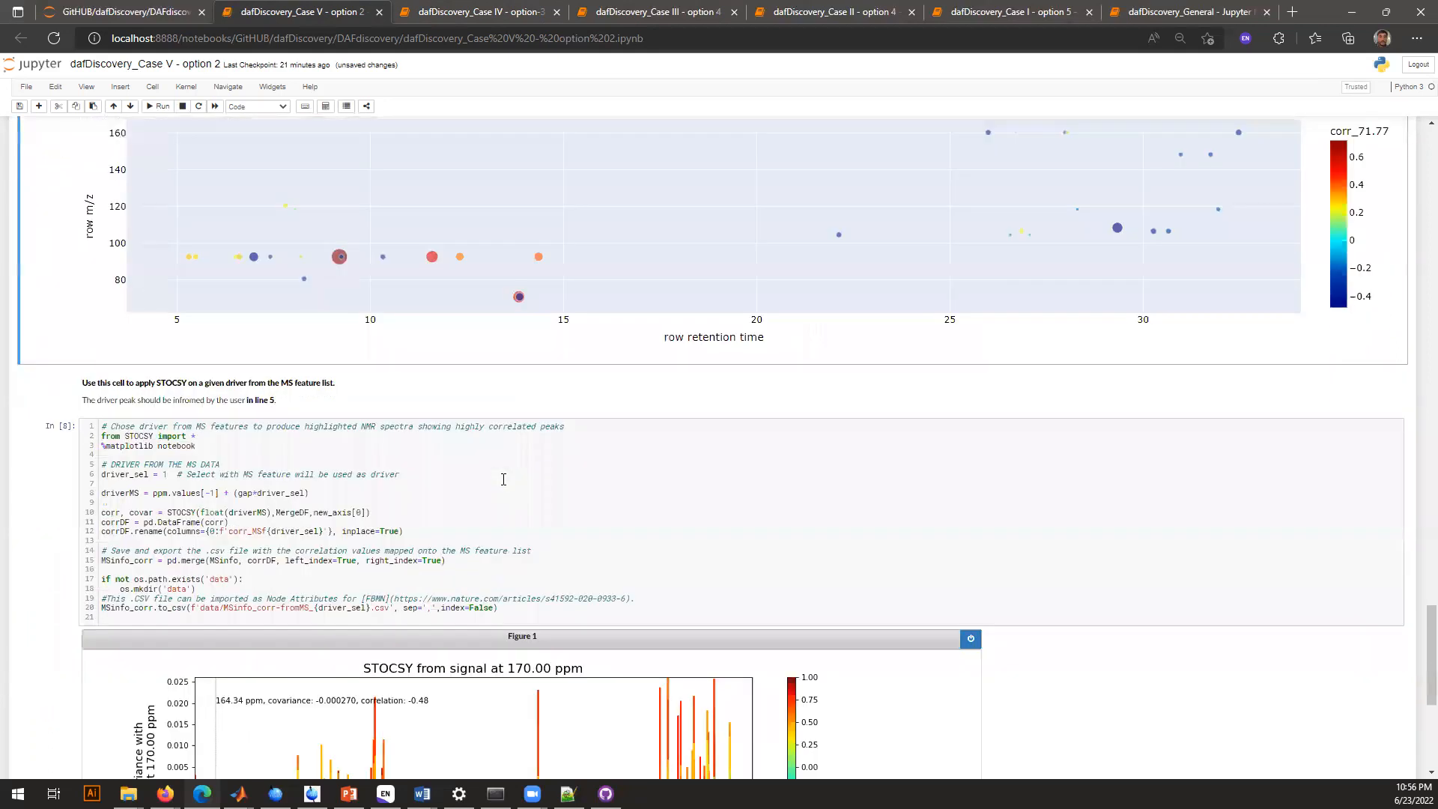
left_click(503, 479)
scroll(503, 479, "down", 2)
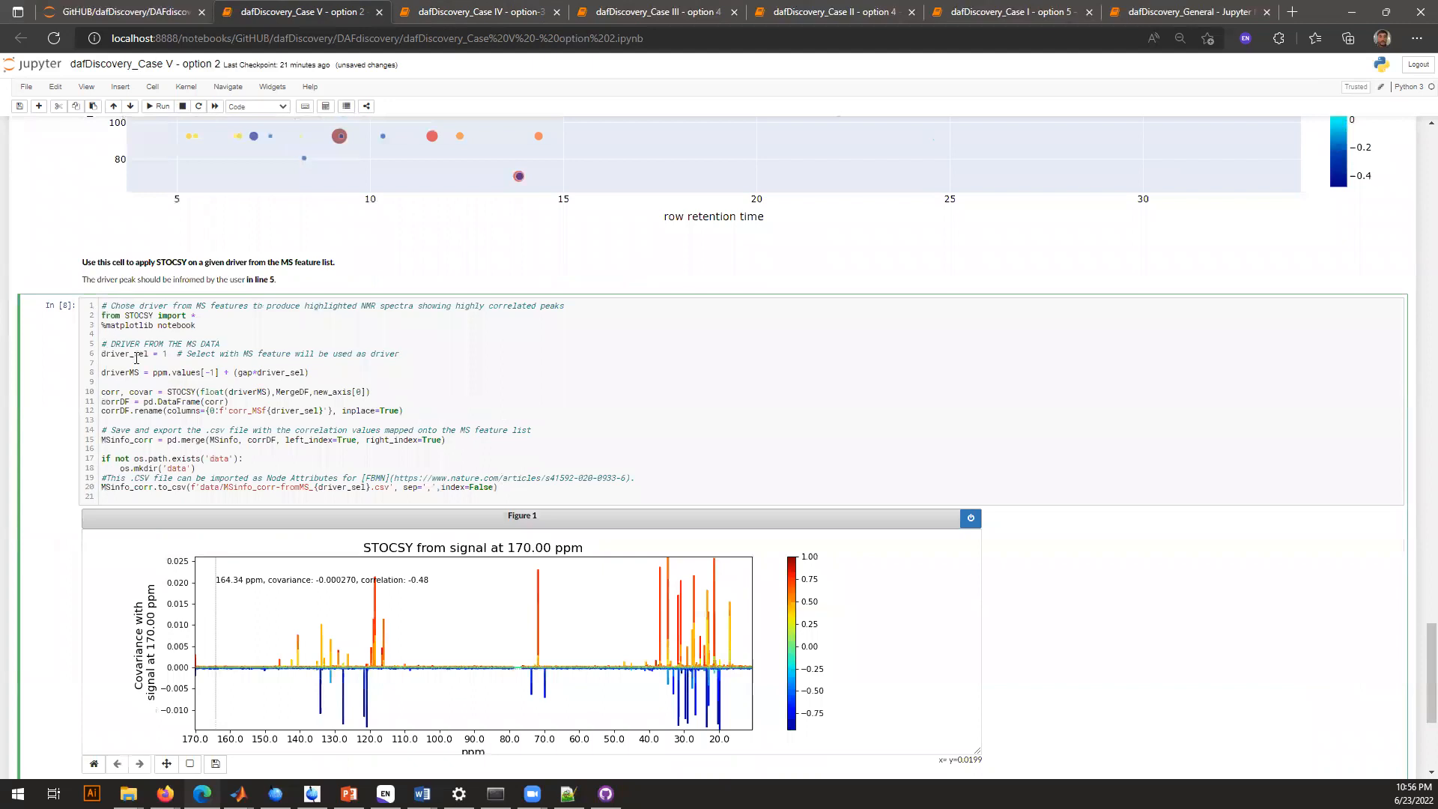
double_click(132, 353)
key("ctrl+Return")
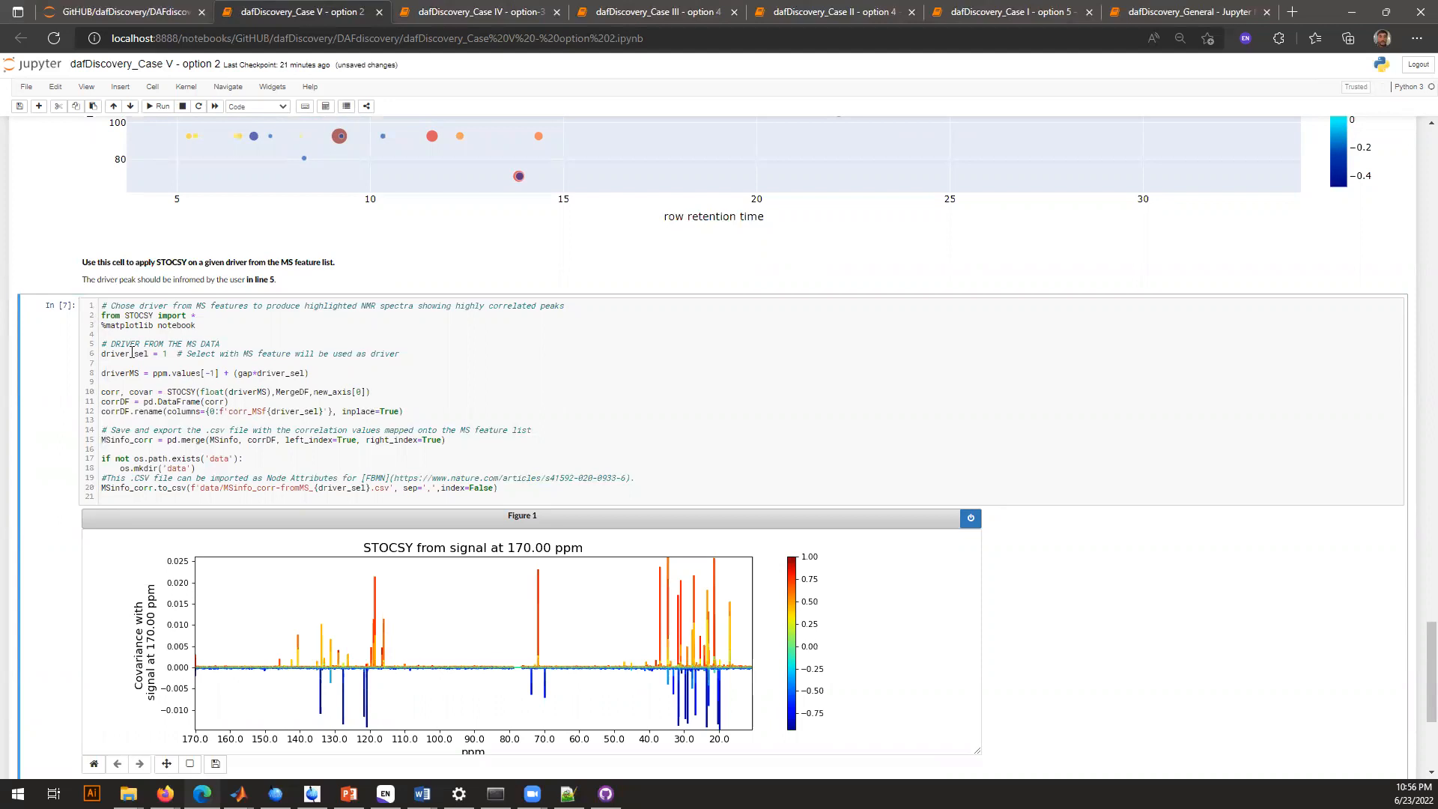
scroll(247, 400, "down", 3)
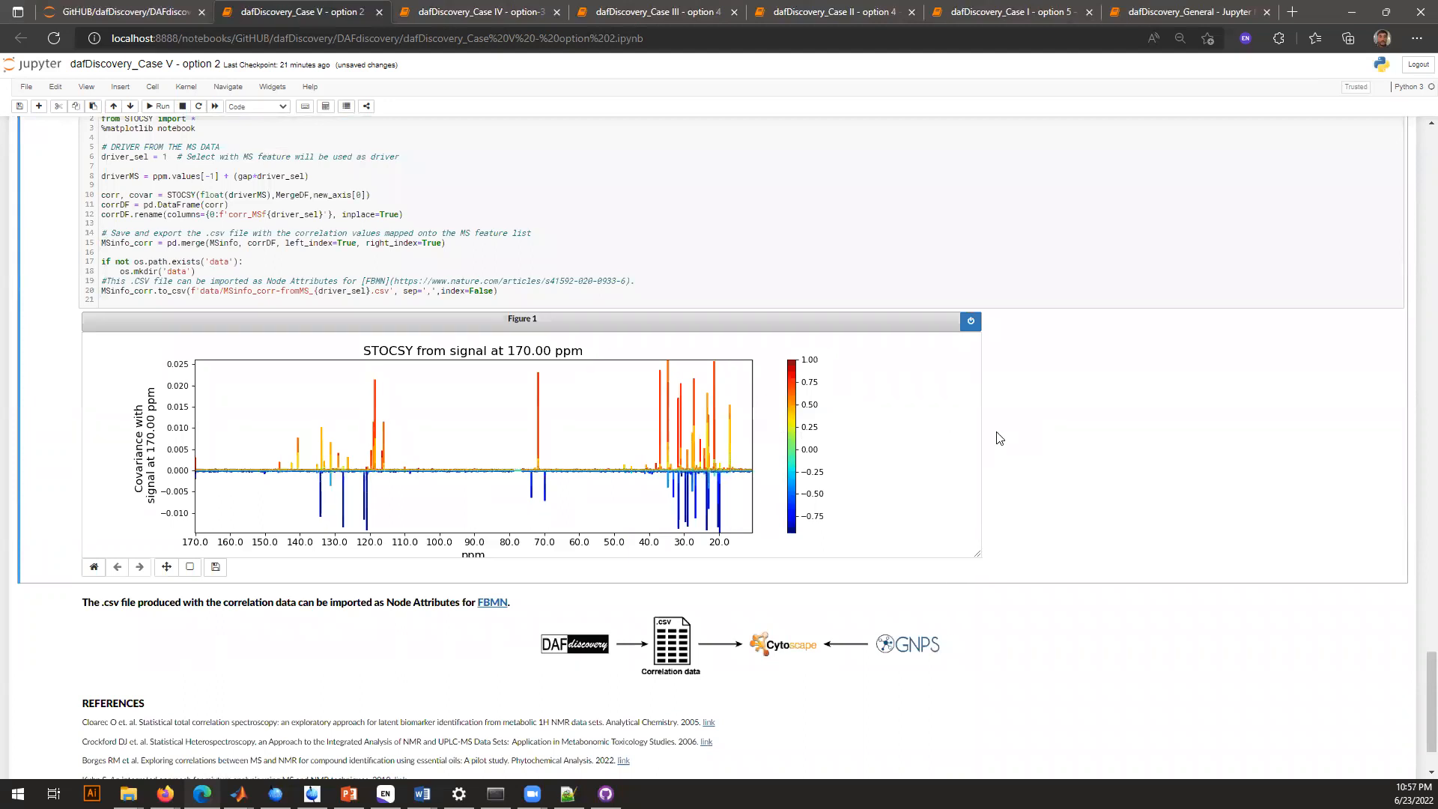
scroll(996, 437, "up", 20)
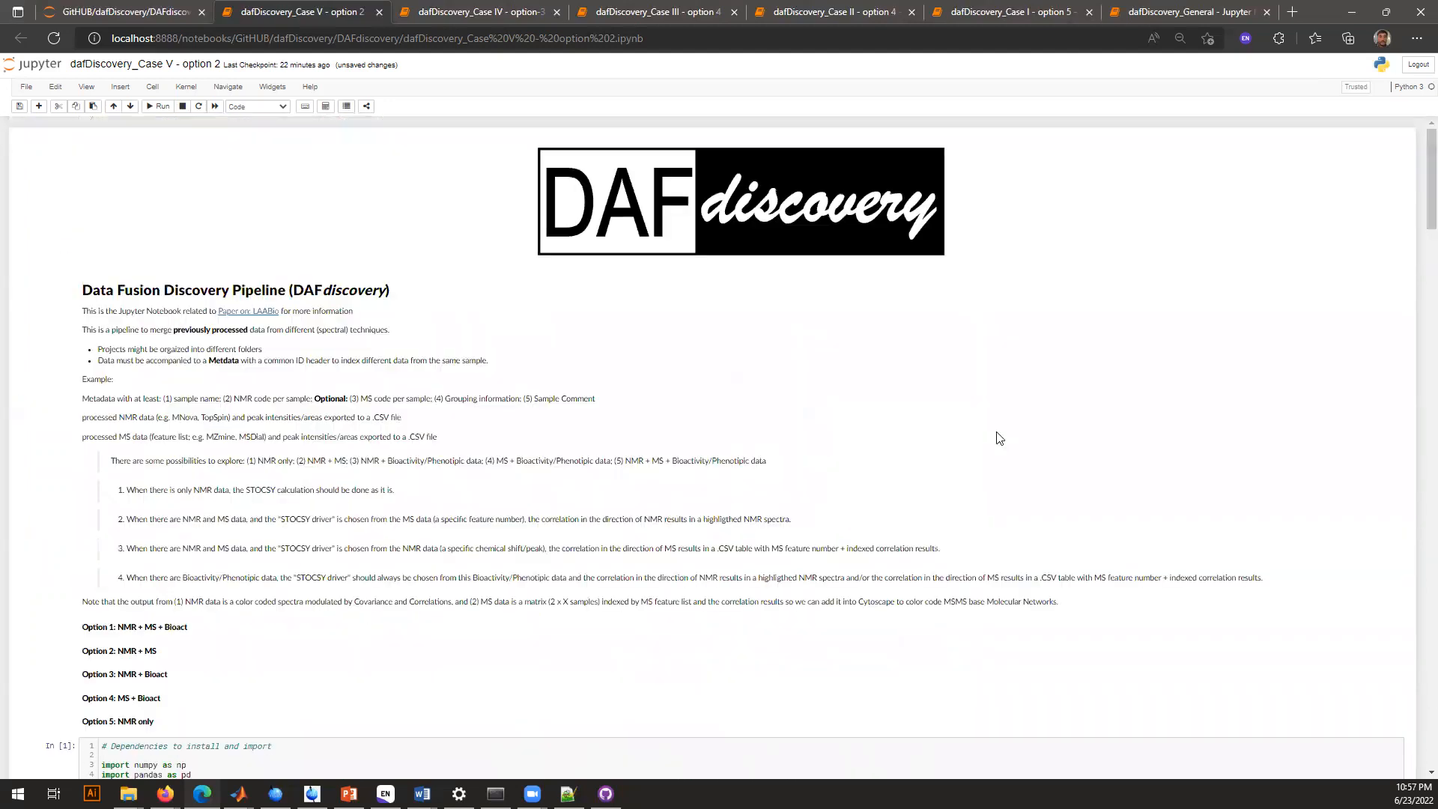